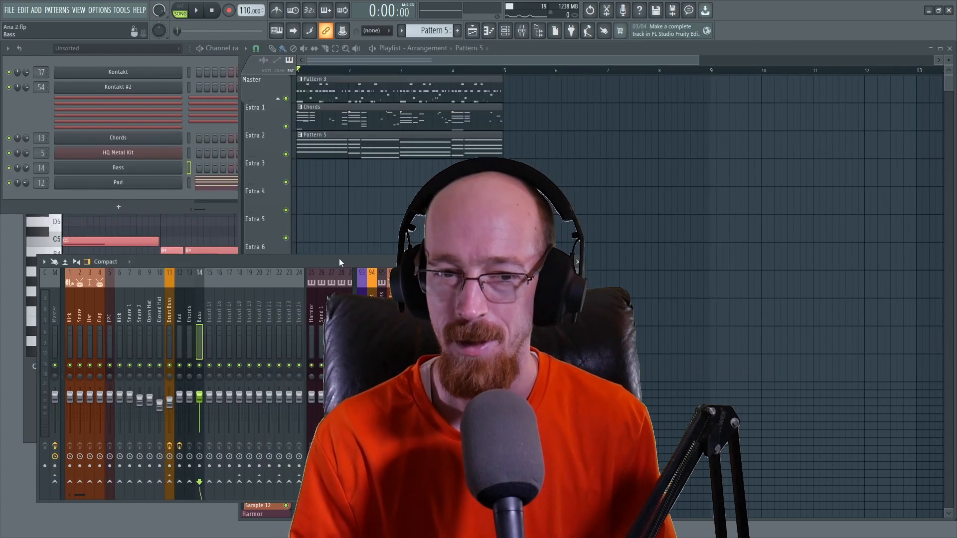
Step: Play the arrangement with the Pattern 3 drum track muted and view the Pad, Bass and Chords instruments
{"action": "key", "text": "space"}
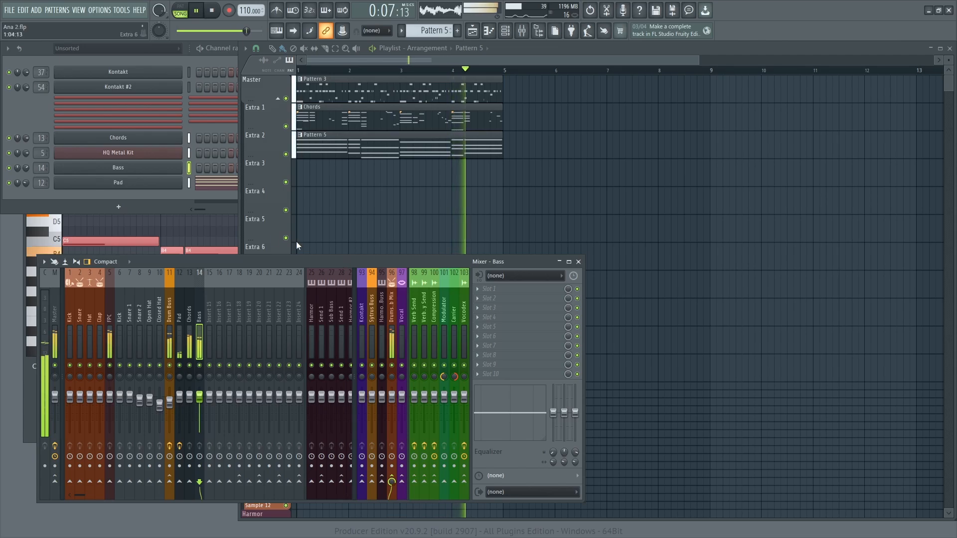
{"action": "left_click", "coordinate": [287, 99]}
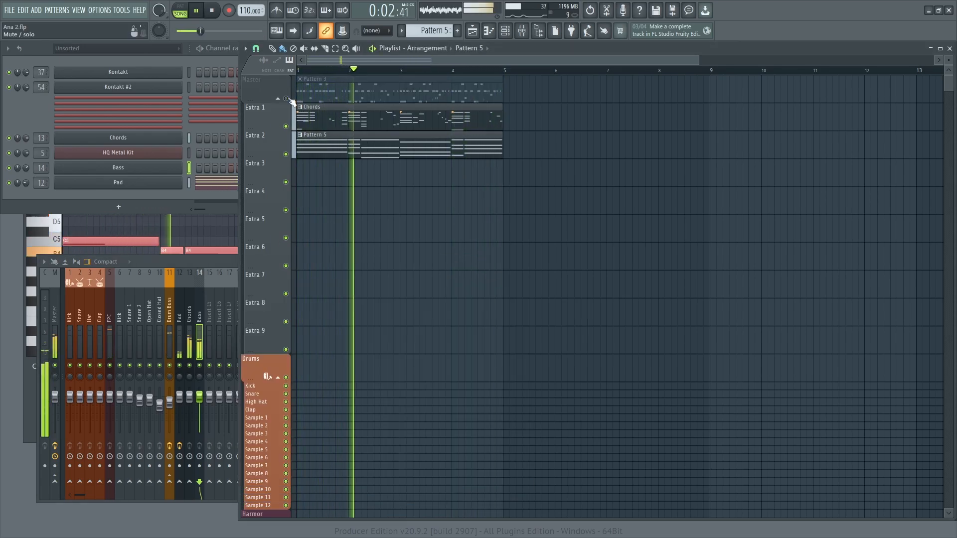
{"action": "left_click", "coordinate": [141, 180]}
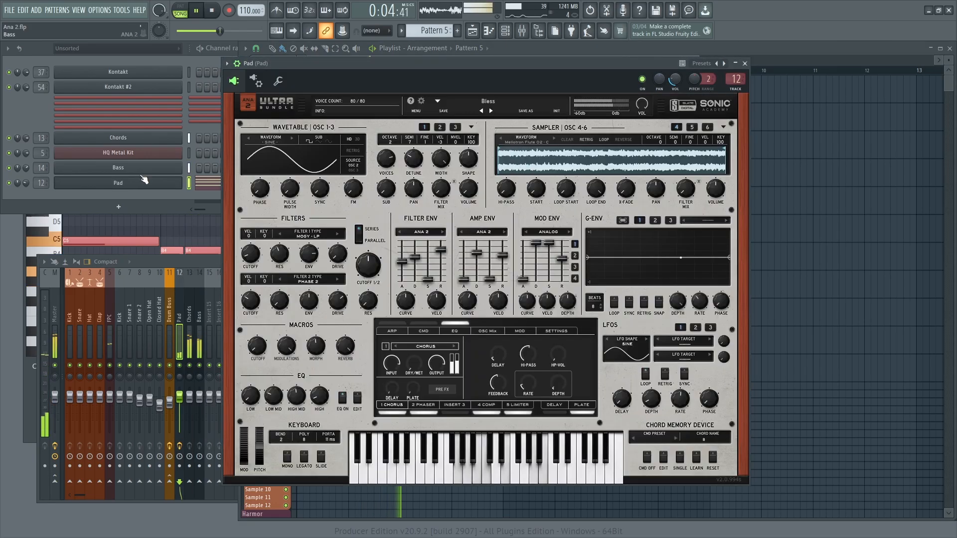
{"action": "left_click", "coordinate": [142, 173]}
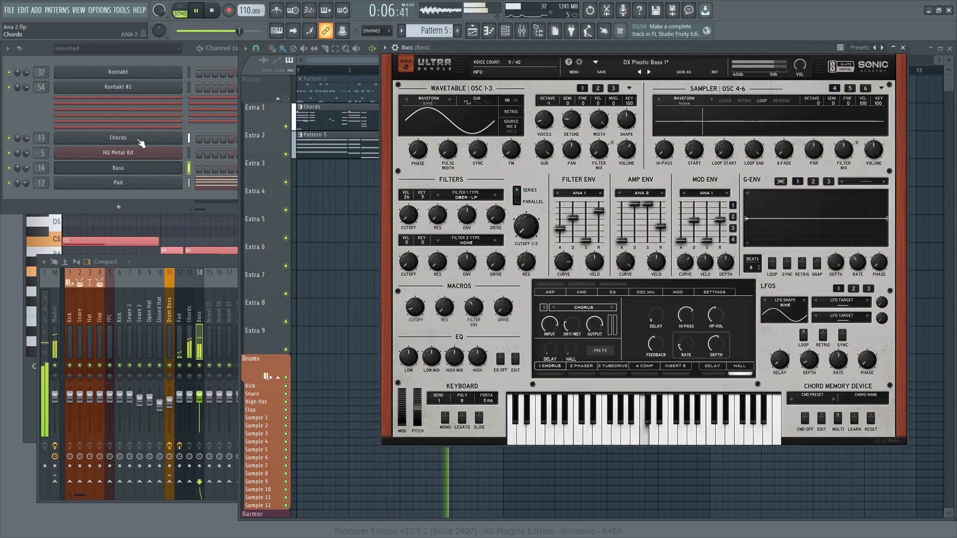
{"action": "left_click", "coordinate": [141, 139]}
{"action": "left_click", "coordinate": [373, 62]}
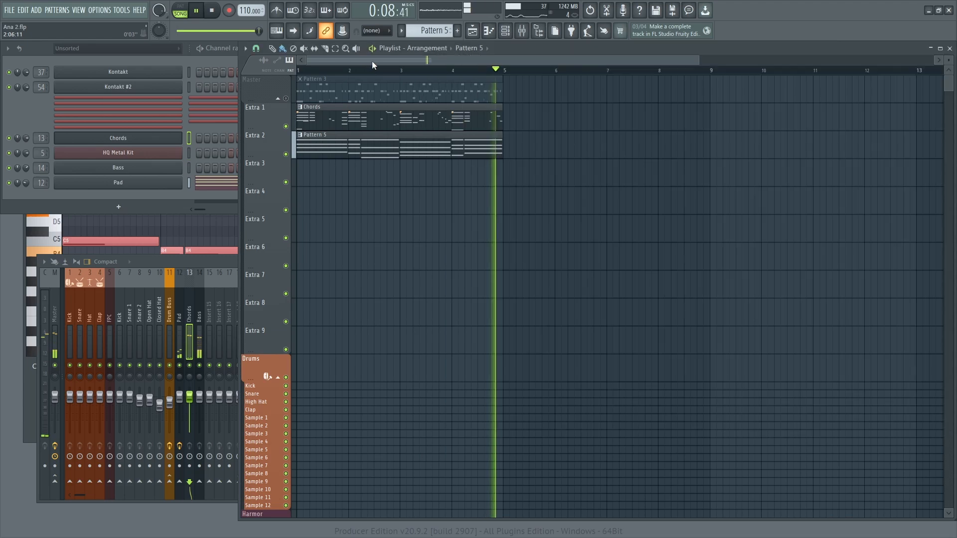
Step: Unmute the Pattern 3 drum track and listen to the full arrangement before stopping playback
{"action": "left_click", "coordinate": [291, 99]}
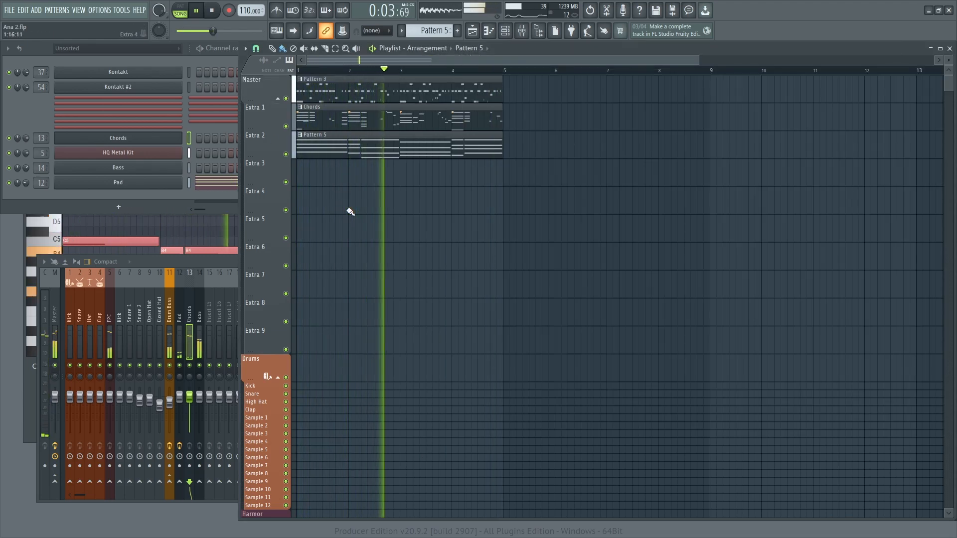
{"action": "scroll", "coordinate": [358, 206], "scroll_direction": "down", "scroll_amount": 1}
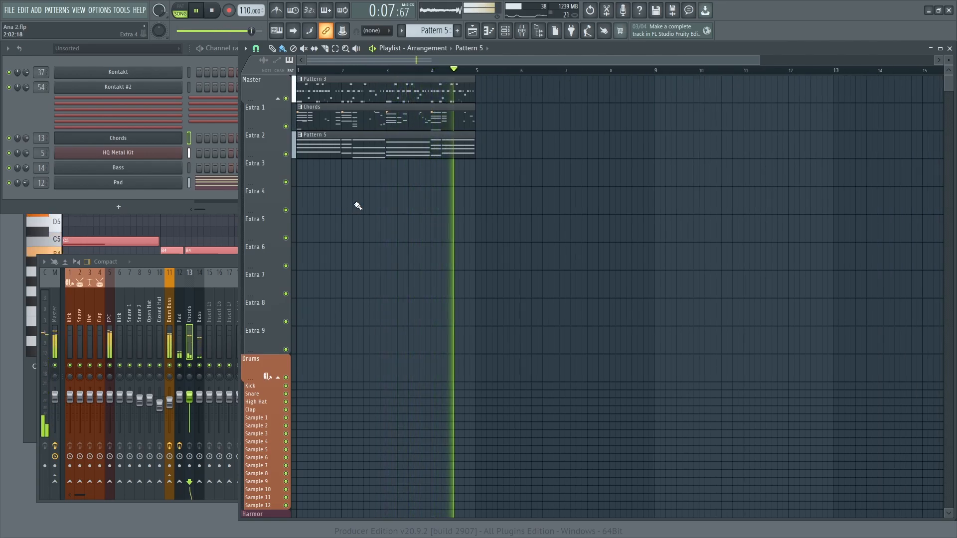
{"action": "key", "text": "space"}
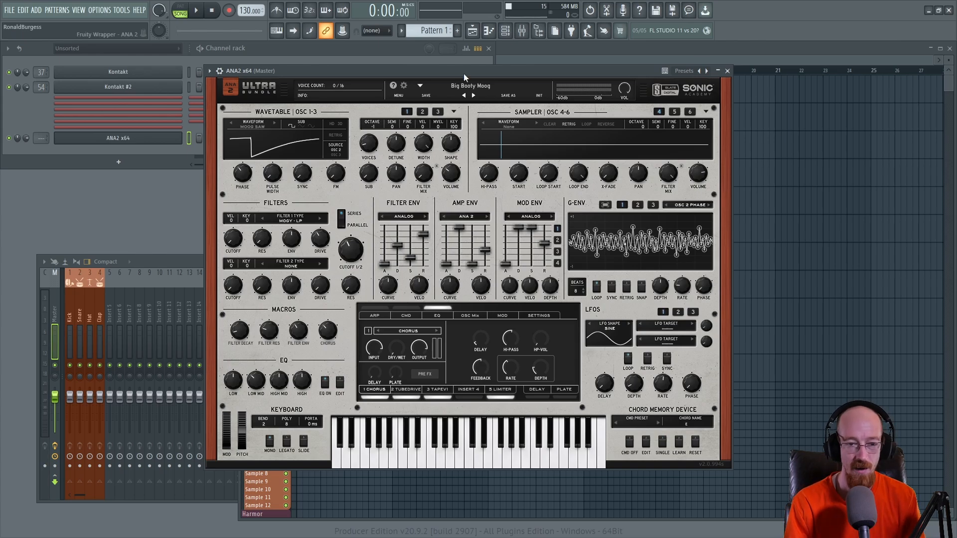
Step: Play the drum pattern in the playlist and stop playback
{"action": "left_click_drag", "start_coordinate": [465, 73], "coordinate": [489, 73]}
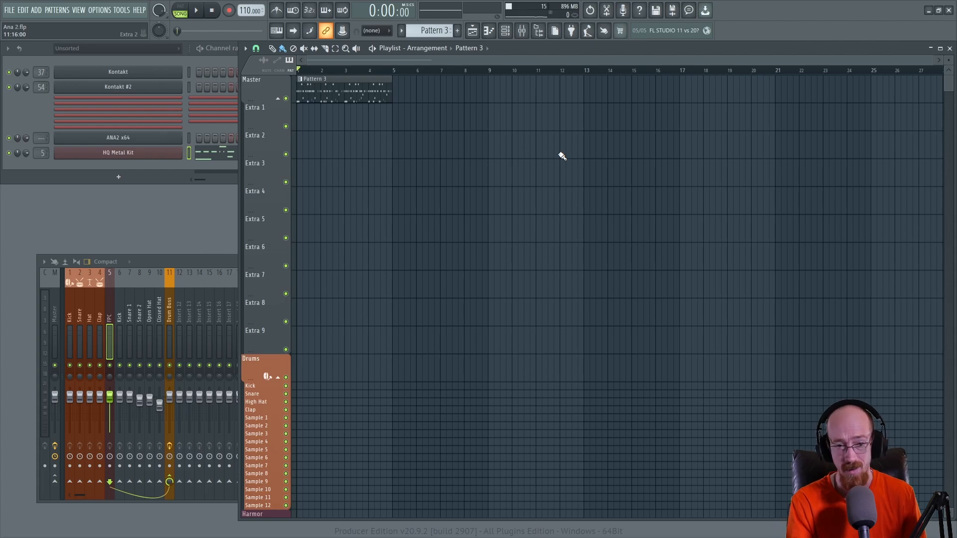
{"action": "key", "text": "space"}
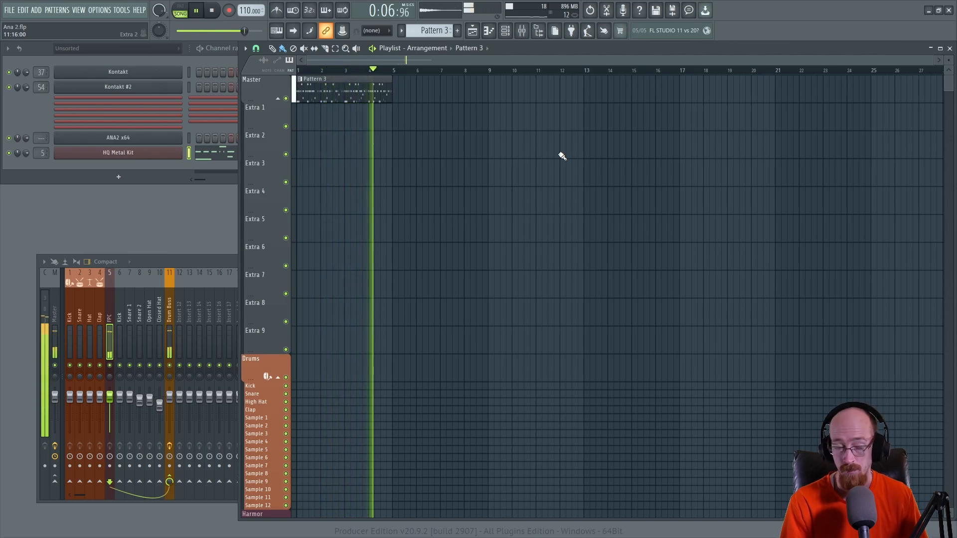
{"action": "key", "text": "space"}
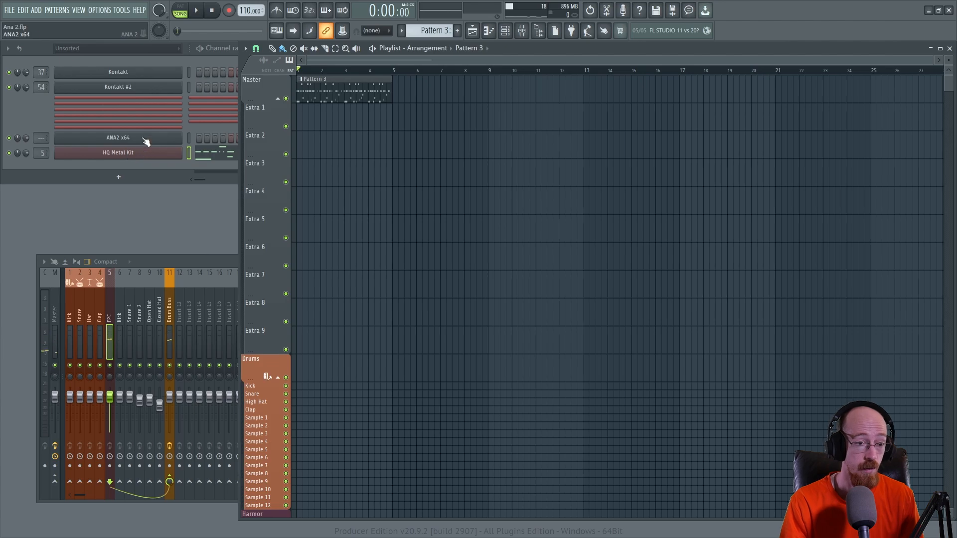
Step: Open the ANA2 synth and examine the available skins in its settings
{"action": "left_click", "coordinate": [171, 140]}
{"action": "left_click_drag", "start_coordinate": [416, 76], "coordinate": [374, 64]}
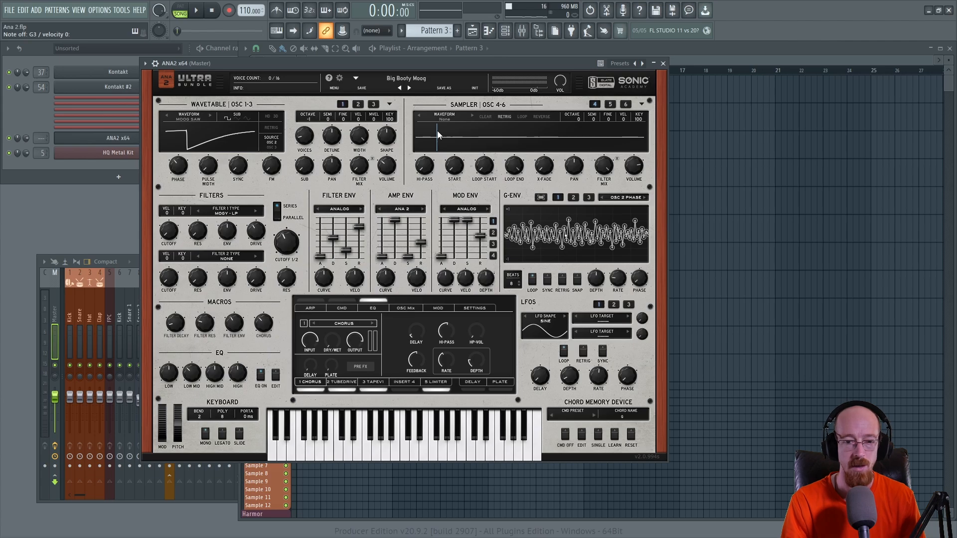
{"action": "left_click", "coordinate": [415, 79]}
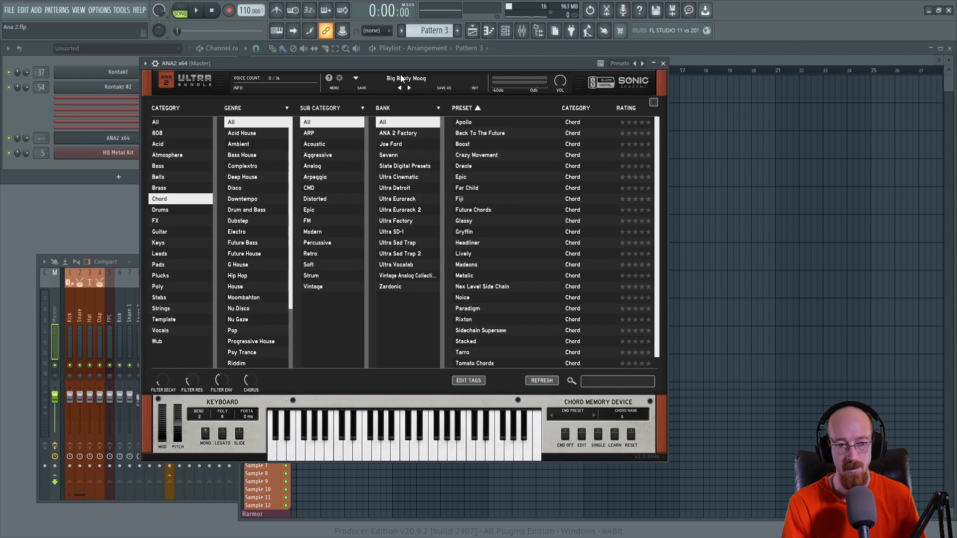
{"action": "left_click", "coordinate": [340, 78]}
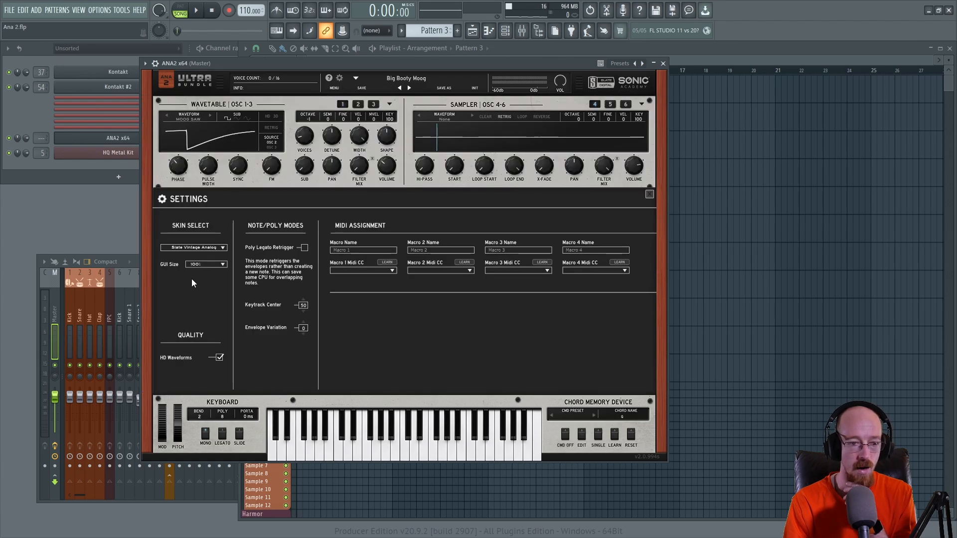
{"action": "left_click", "coordinate": [205, 249]}
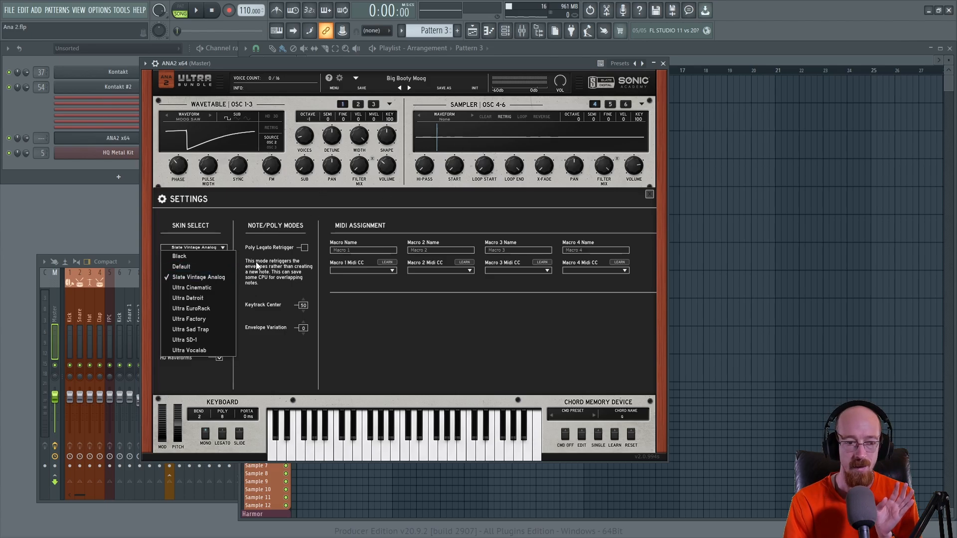
Step: Audition the Chord presets Epic and Gryffin in ANA2's preset browser
{"action": "left_click", "coordinate": [420, 79]}
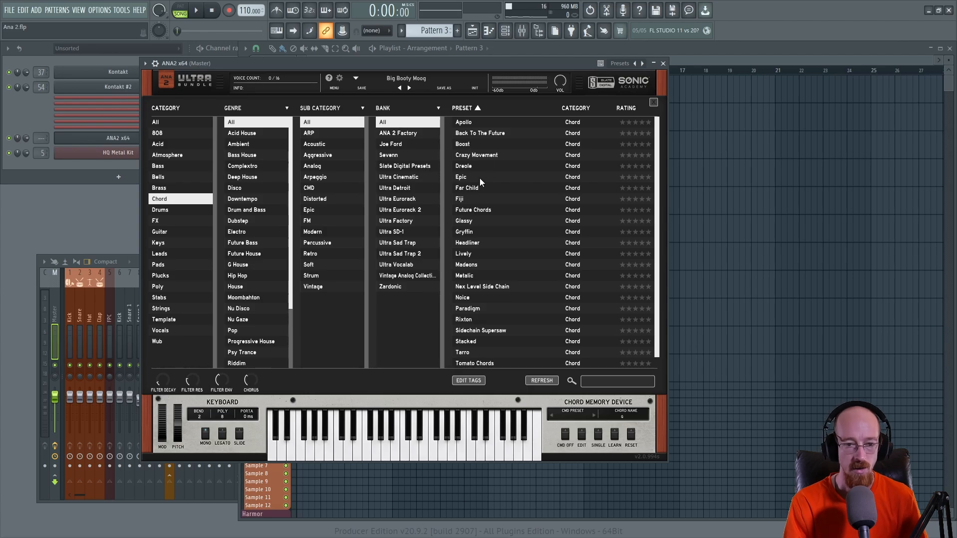
{"action": "left_click", "coordinate": [508, 175]}
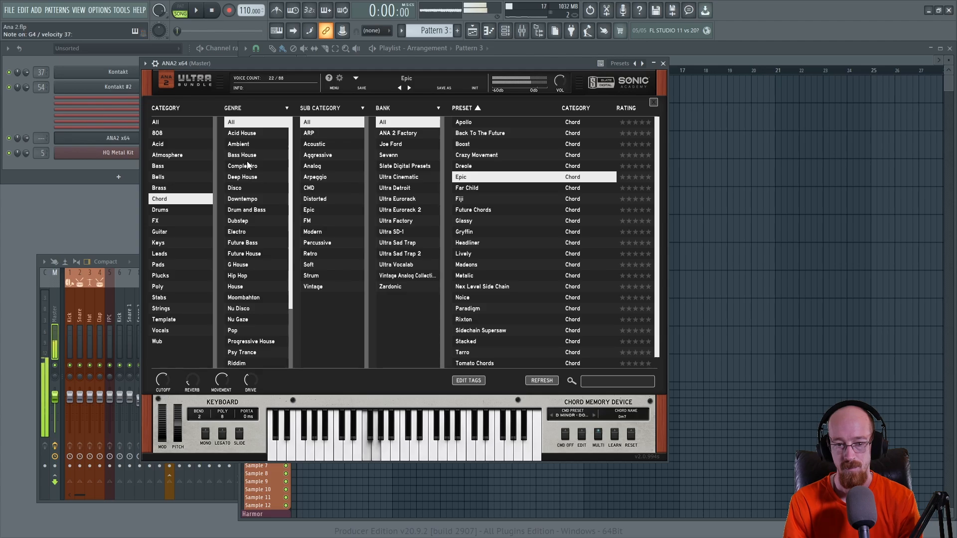
{"action": "left_click", "coordinate": [521, 236]}
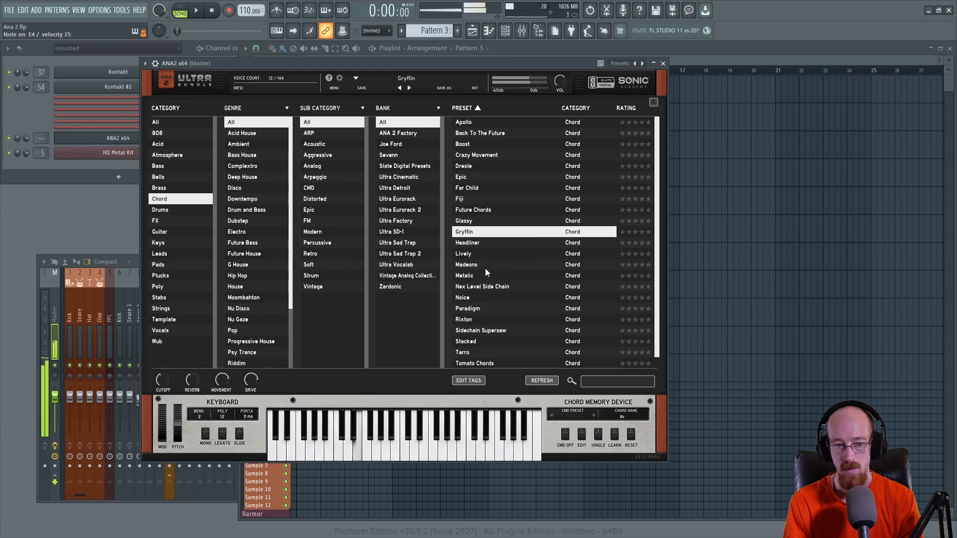
Step: Audition Keys presets including BuyaVowel and Church, load Blue 73 into ANA2, and close the synth window
{"action": "left_click", "coordinate": [176, 246]}
{"action": "scroll", "coordinate": [498, 174], "scroll_direction": "down", "scroll_amount": 1}
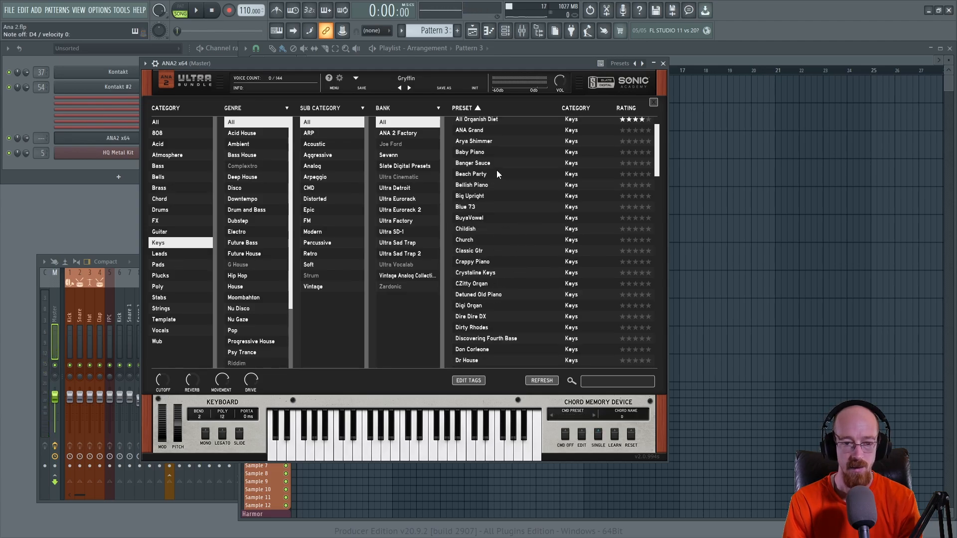
{"action": "left_click", "coordinate": [498, 207]}
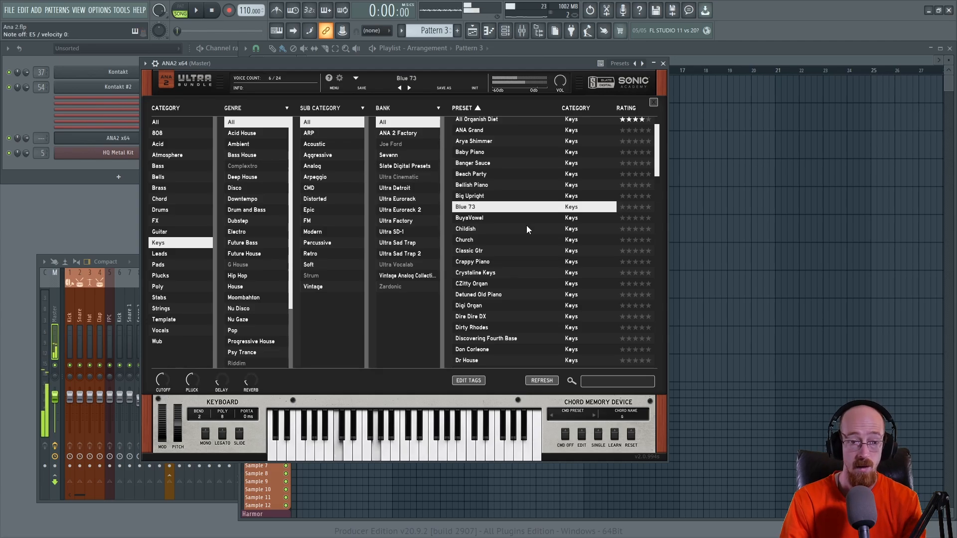
{"action": "left_click", "coordinate": [486, 219]}
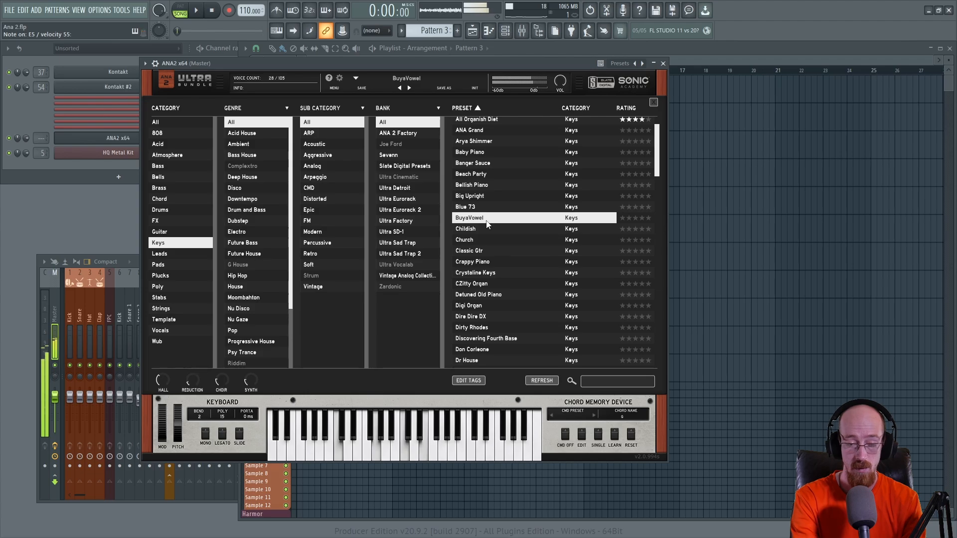
{"action": "left_click", "coordinate": [483, 239]}
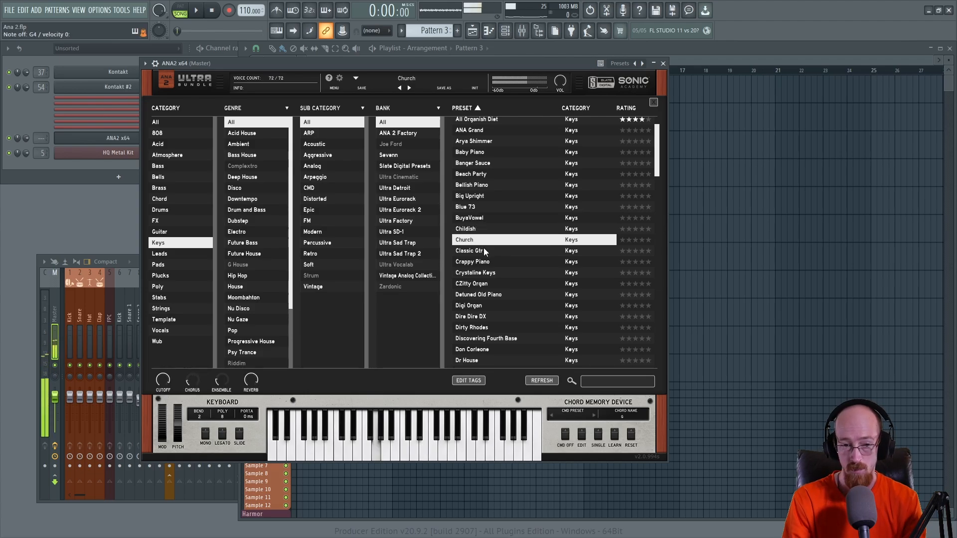
{"action": "left_click", "coordinate": [481, 208]}
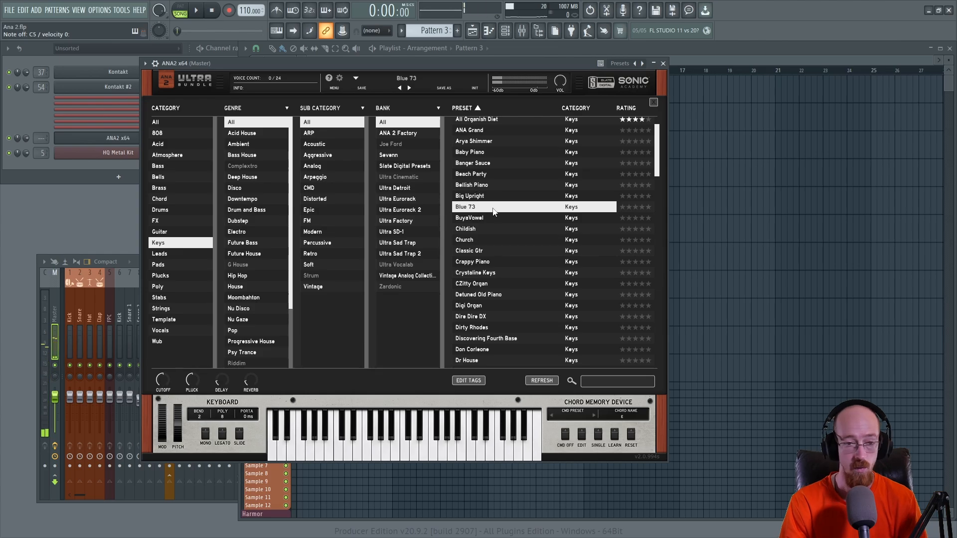
{"action": "left_click", "coordinate": [663, 63]}
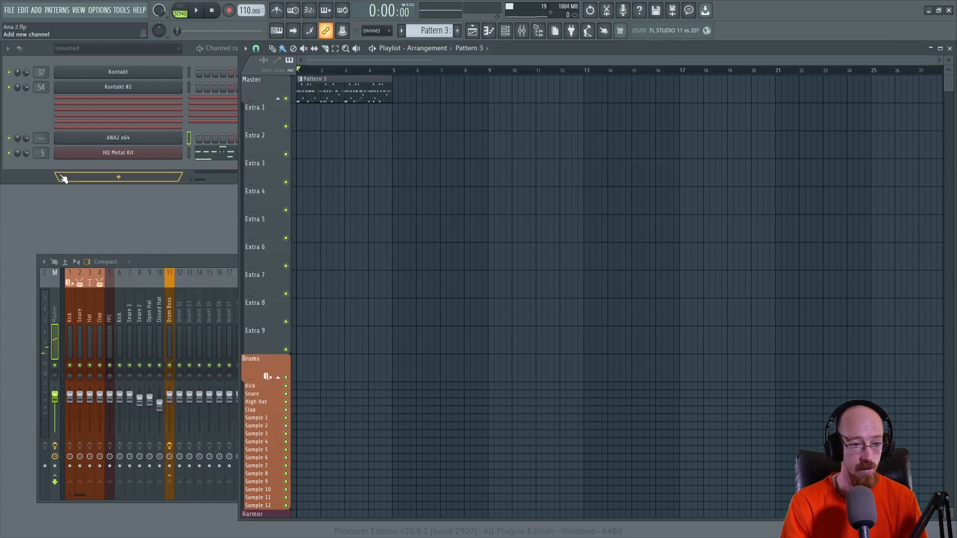
Step: Add a new pattern for the chords
{"action": "left_click", "coordinate": [118, 176]}
{"action": "left_click", "coordinate": [32, 171]}
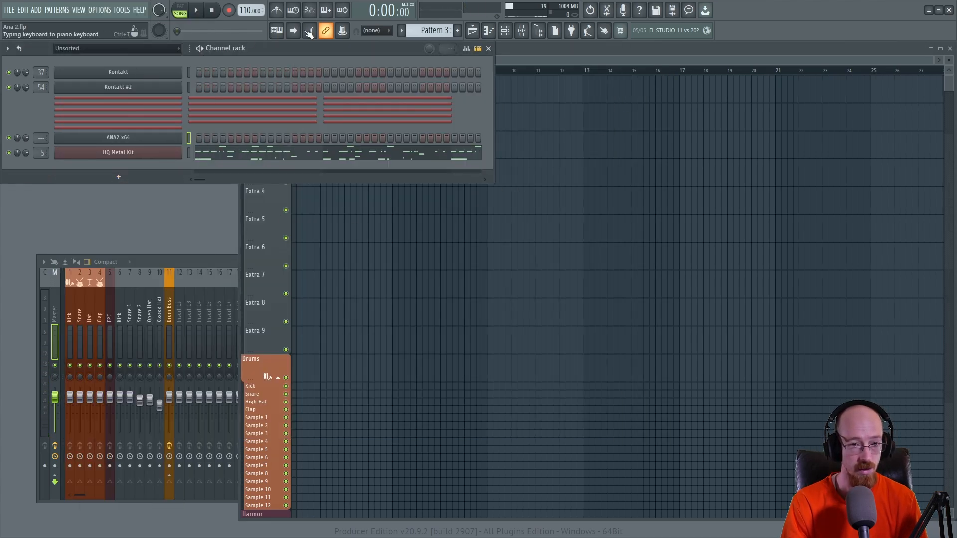
{"action": "left_click", "coordinate": [457, 31]}
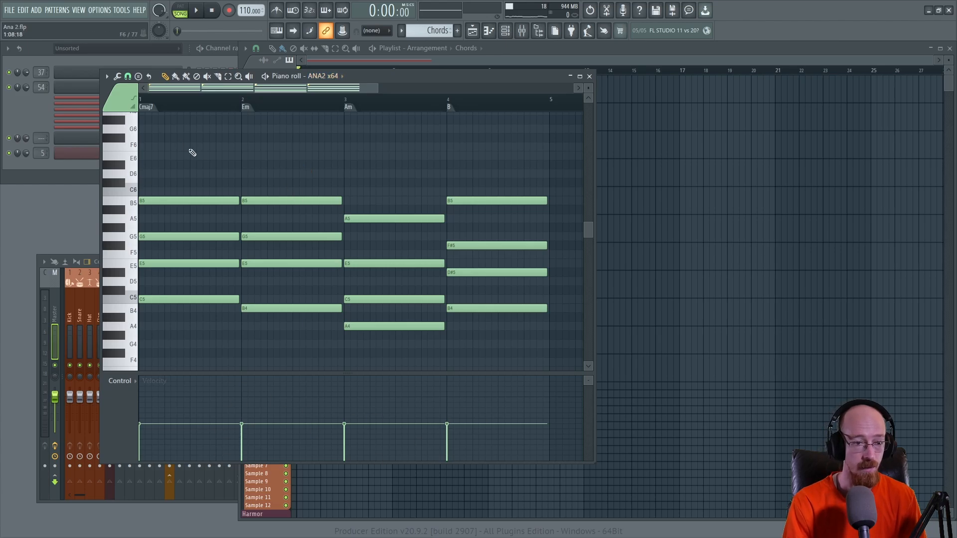
Step: Reopen the ANA2 synth, close its preset browser, and place its window beside the piano roll
{"action": "left_click", "coordinate": [92, 142]}
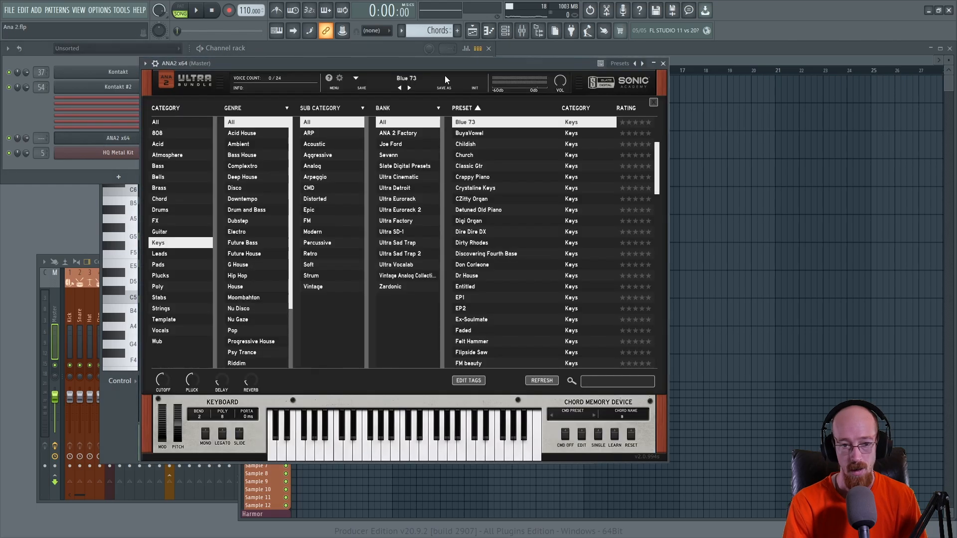
{"action": "left_click_drag", "start_coordinate": [462, 64], "coordinate": [691, 56]}
{"action": "left_click", "coordinate": [882, 94]}
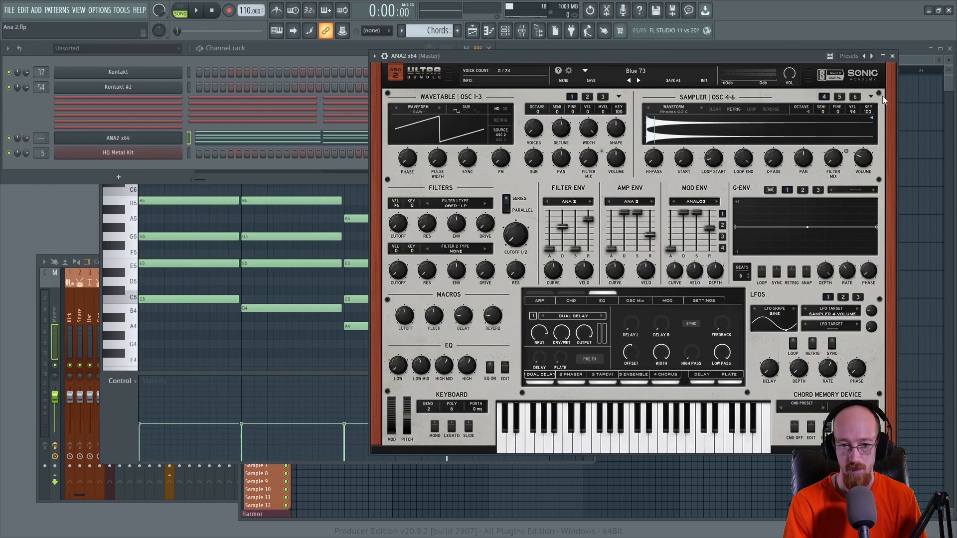
{"action": "left_click_drag", "start_coordinate": [669, 55], "coordinate": [713, 58]}
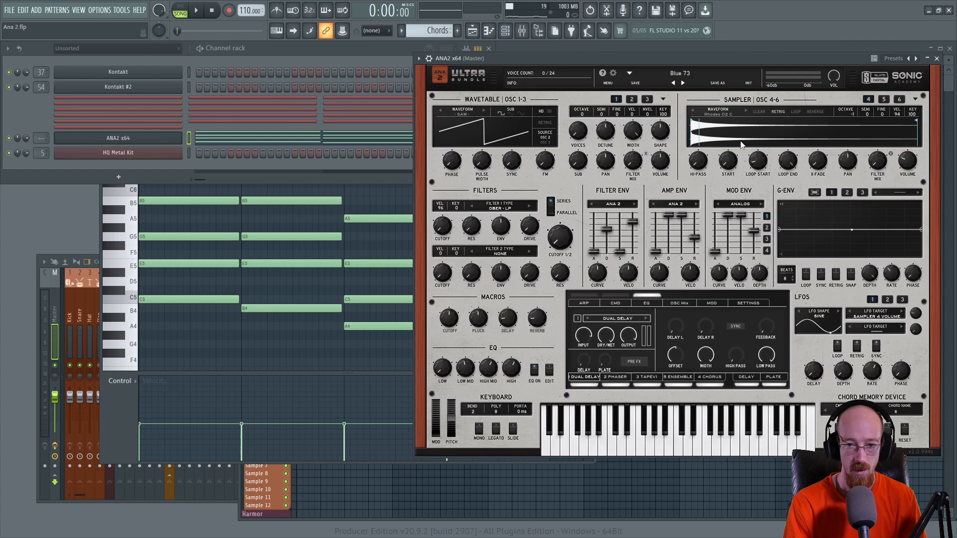
Step: Play the Cmaj7, Em, Am, B progression with the piano roll moved clear of the synth, then stop playback
{"action": "left_click", "coordinate": [126, 414]}
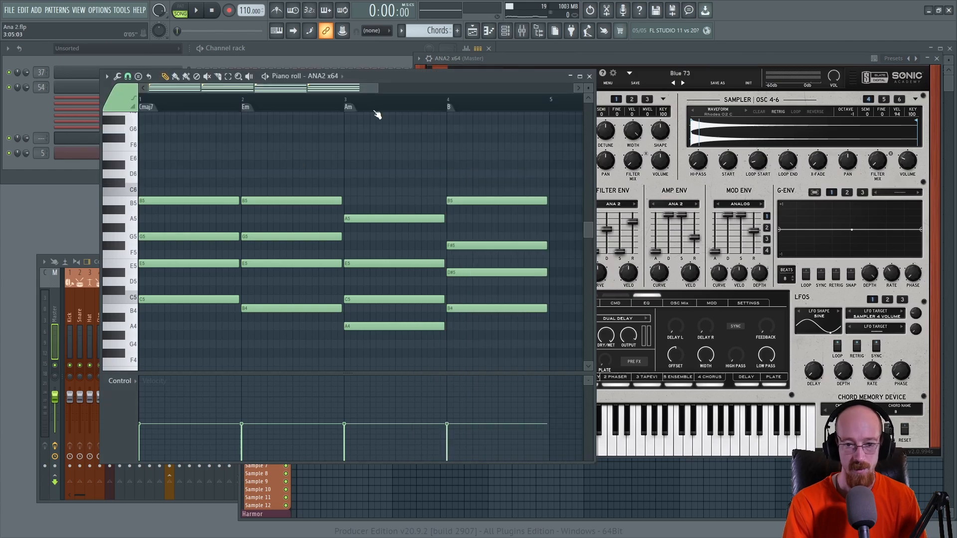
{"action": "key", "text": "space"}
{"action": "left_click_drag", "start_coordinate": [446, 83], "coordinate": [370, 61]}
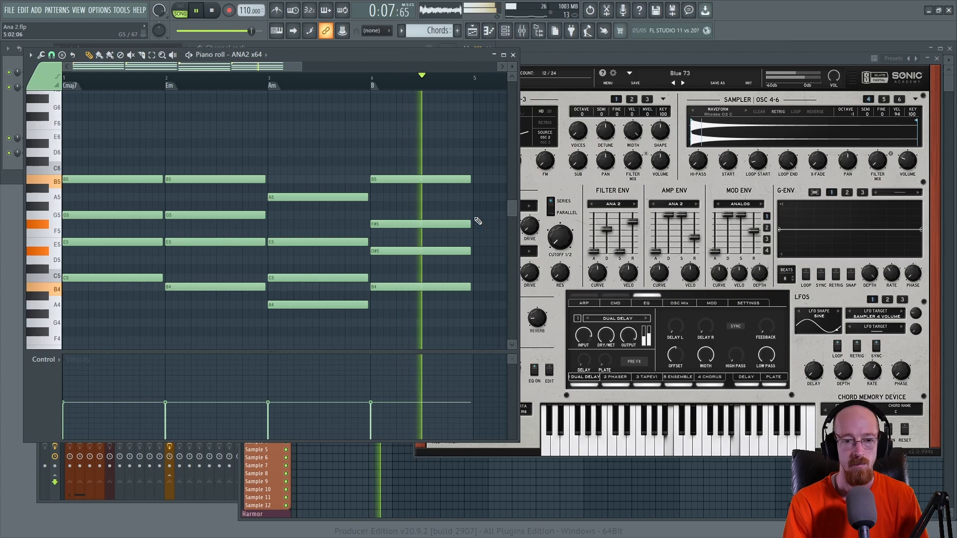
{"action": "key", "text": "space"}
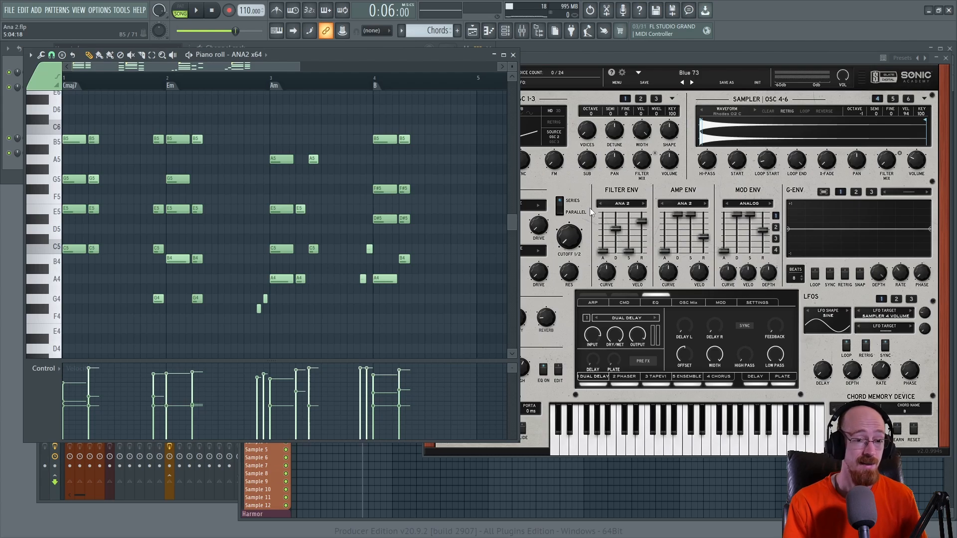
Step: Play the rhythmic version of the chords from the start and bring the ANA2 synth window to the front
{"action": "key", "text": "space"}
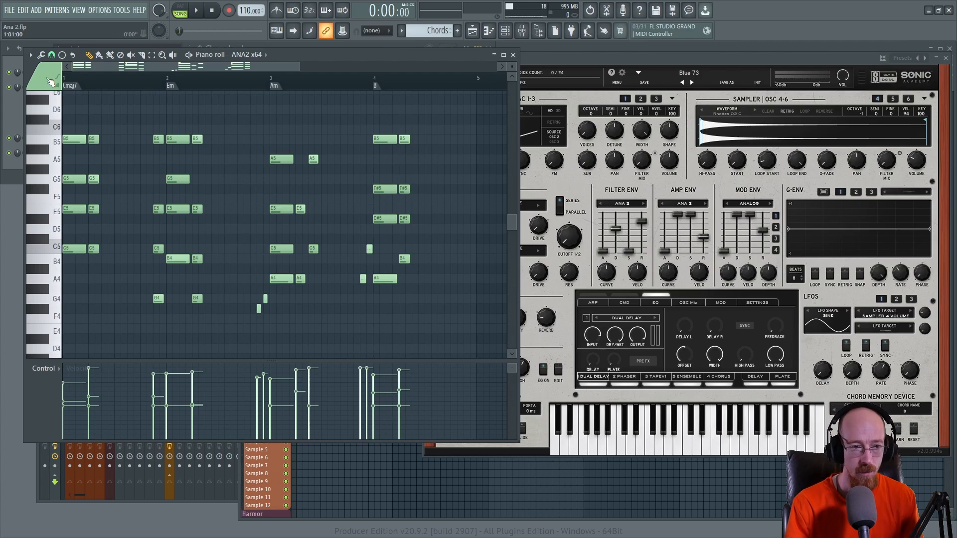
{"action": "key", "text": "space"}
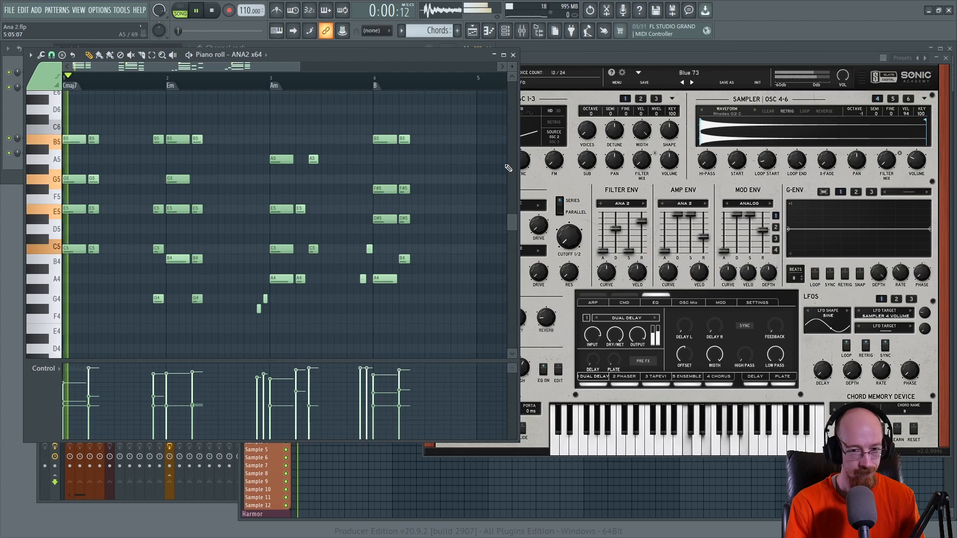
{"action": "left_click", "coordinate": [625, 56]}
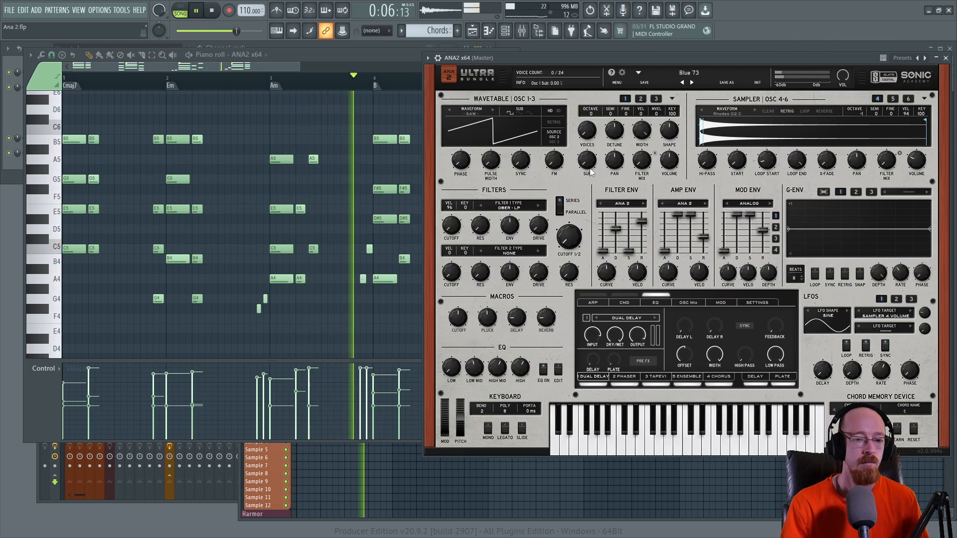
Step: Stop the chord playback and bring the piano roll in front of the synth window
{"action": "key", "text": "space"}
{"action": "left_click", "coordinate": [384, 279]}
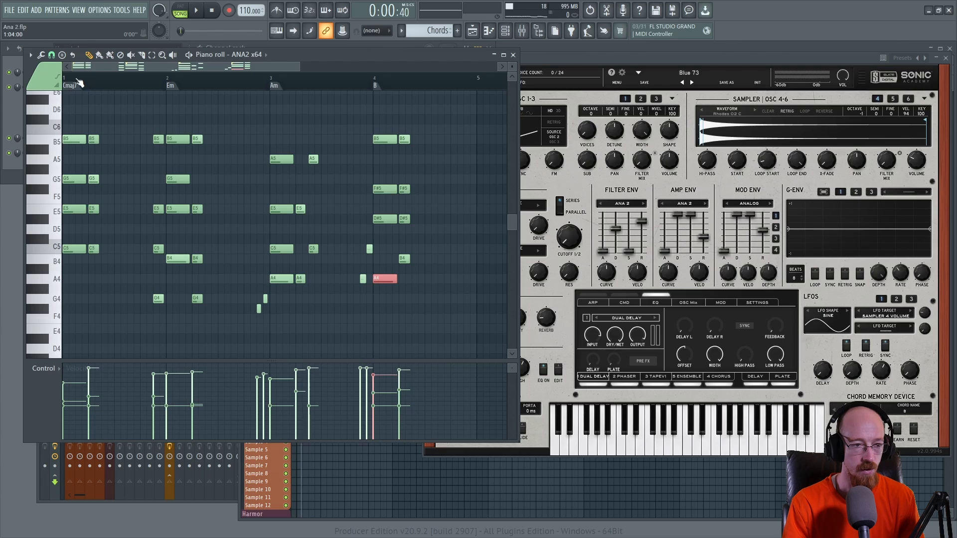
{"action": "key", "text": "space"}
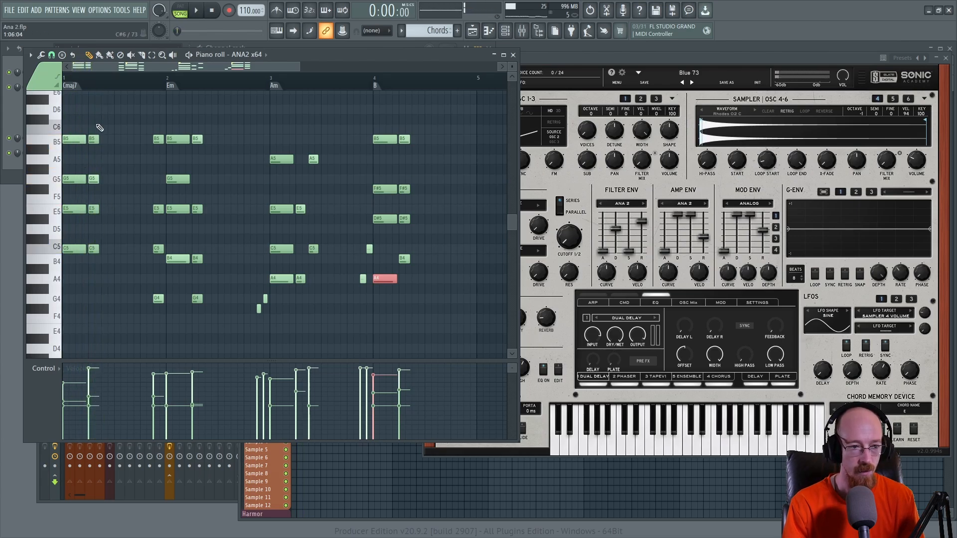
Step: Try lowering and evening out the velocities of the Cmaj7 notes in the first bar, and play them back
{"action": "left_click", "coordinate": [73, 139]}
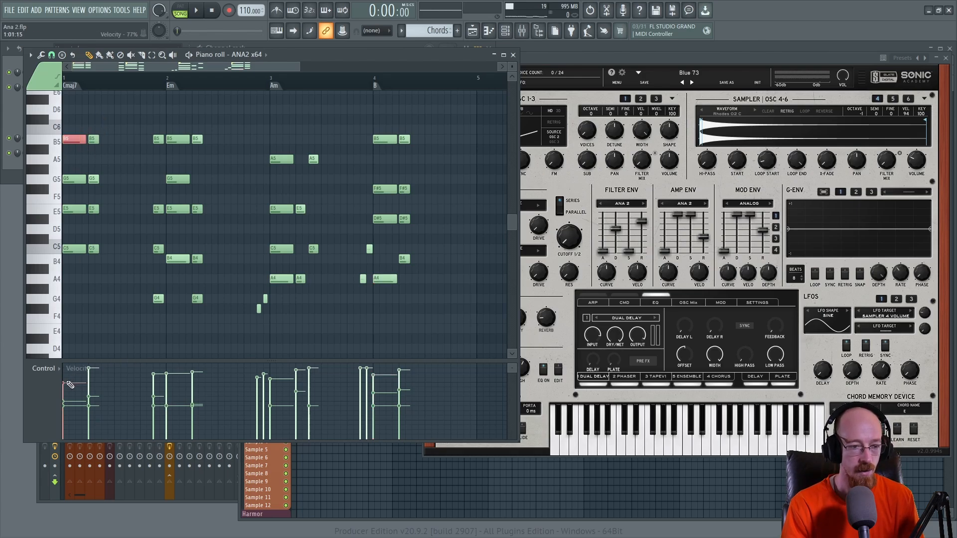
{"action": "left_click", "coordinate": [95, 180]}
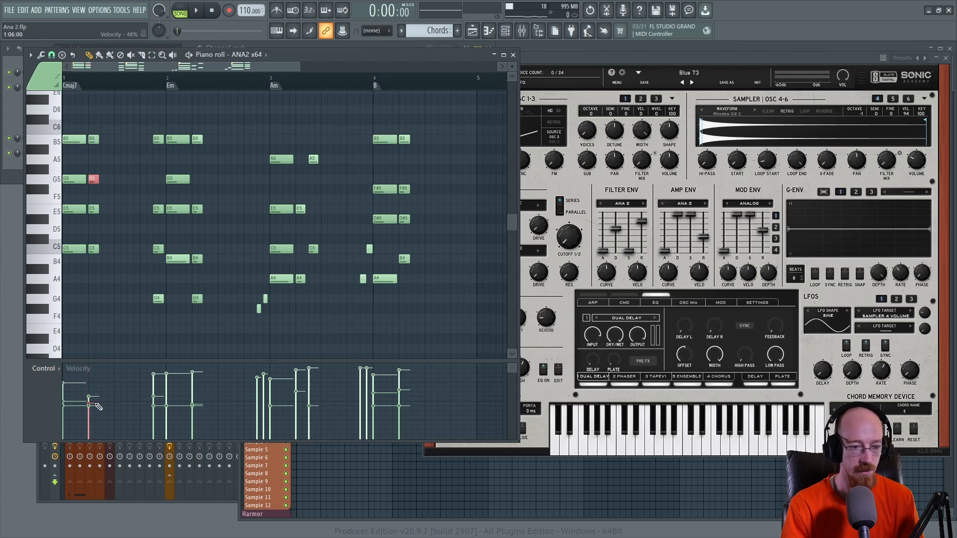
{"action": "left_click", "coordinate": [79, 141]}
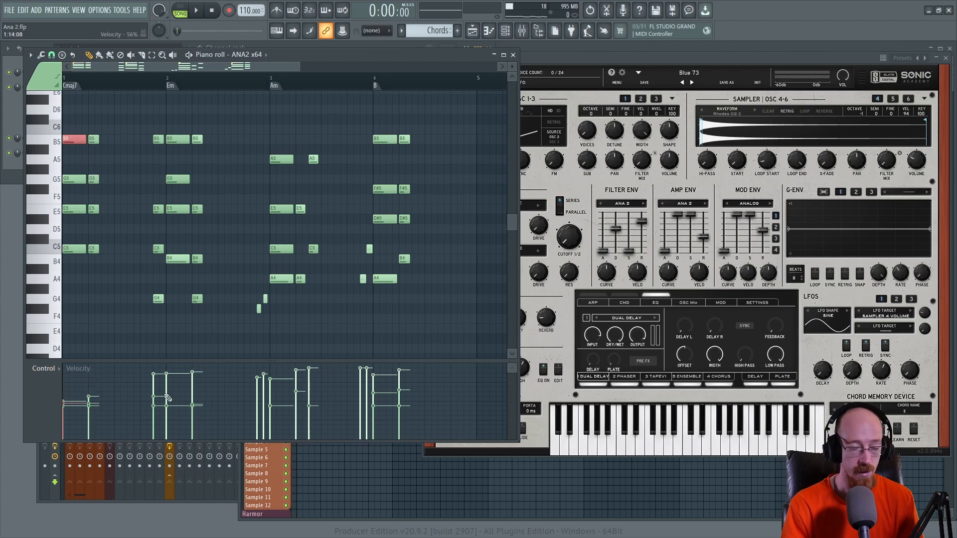
{"action": "key", "text": "space"}
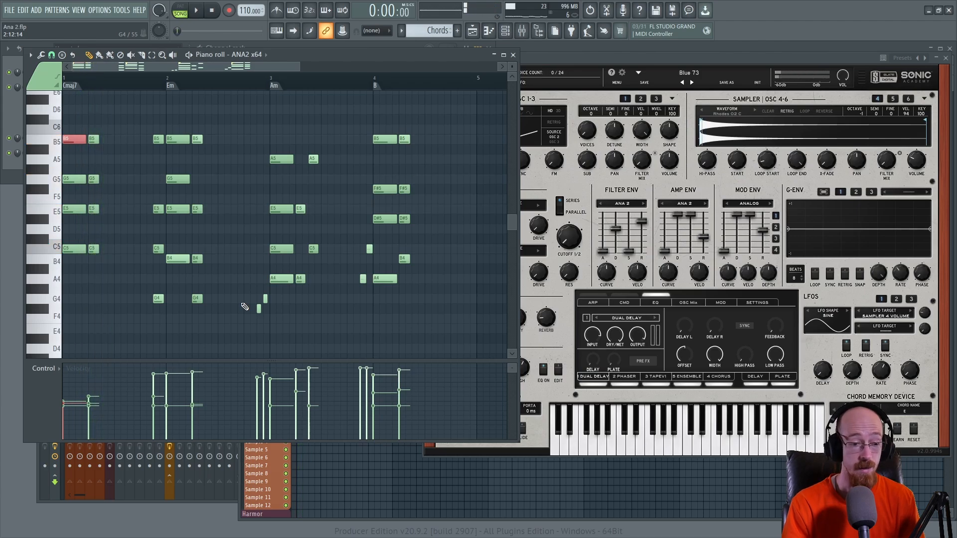
Step: Undo the velocity edits and replay the opening chord with its original dynamics
{"action": "key", "text": "ctrl+z"}
{"action": "key", "text": "ctrl+z"}
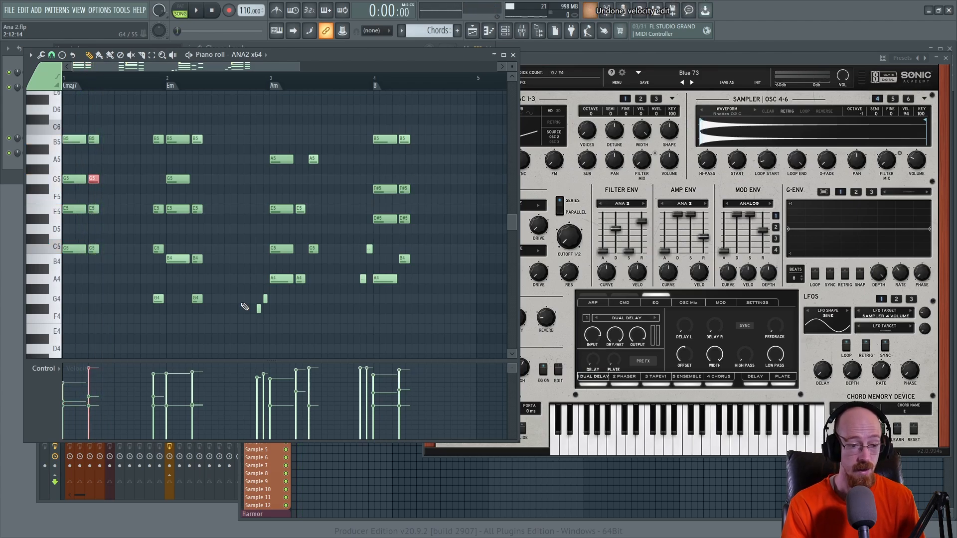
{"action": "key", "text": "space"}
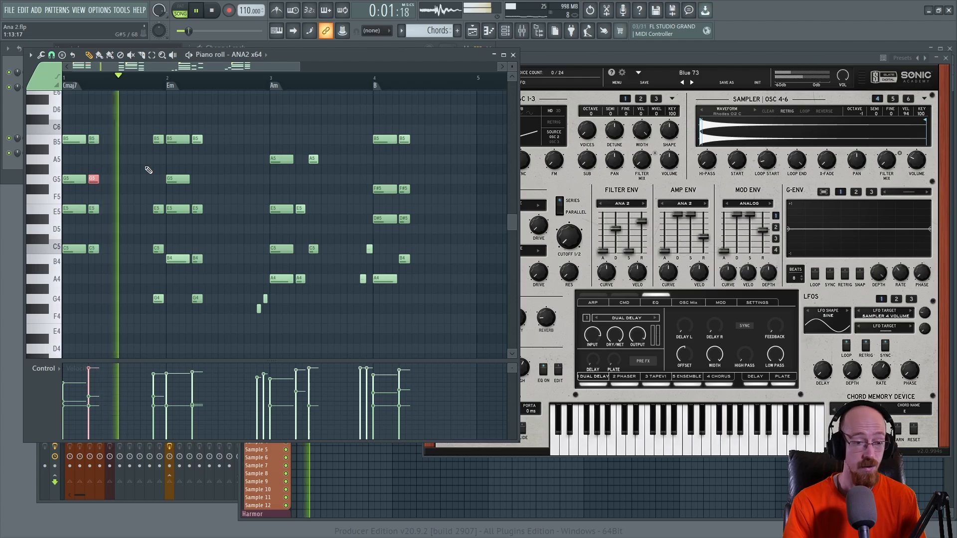
{"action": "key", "text": "space"}
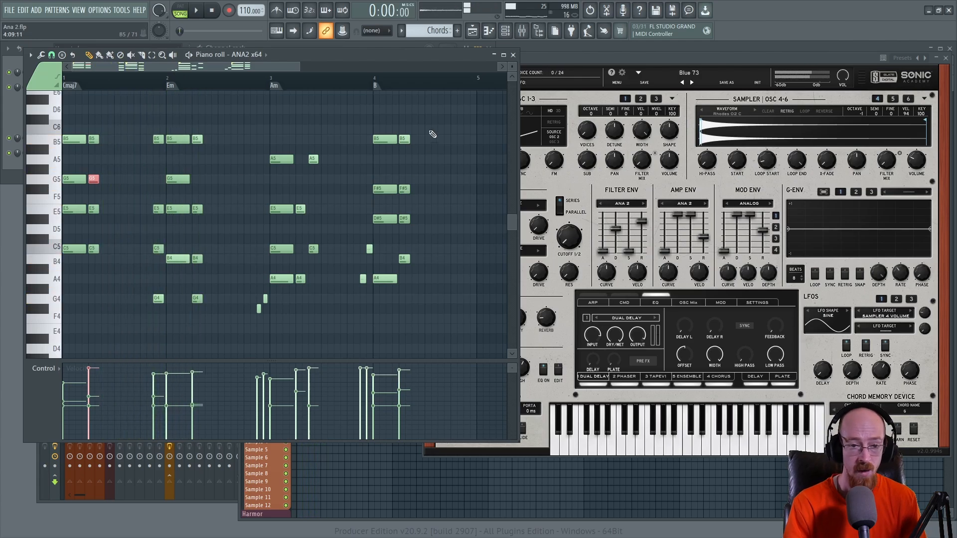
Step: Add a second ANA2 x64 channel, leaving only the new synth's window open and moved clear of the channel rack
{"action": "left_click", "coordinate": [513, 55]}
{"action": "middle_click", "coordinate": [122, 174]}
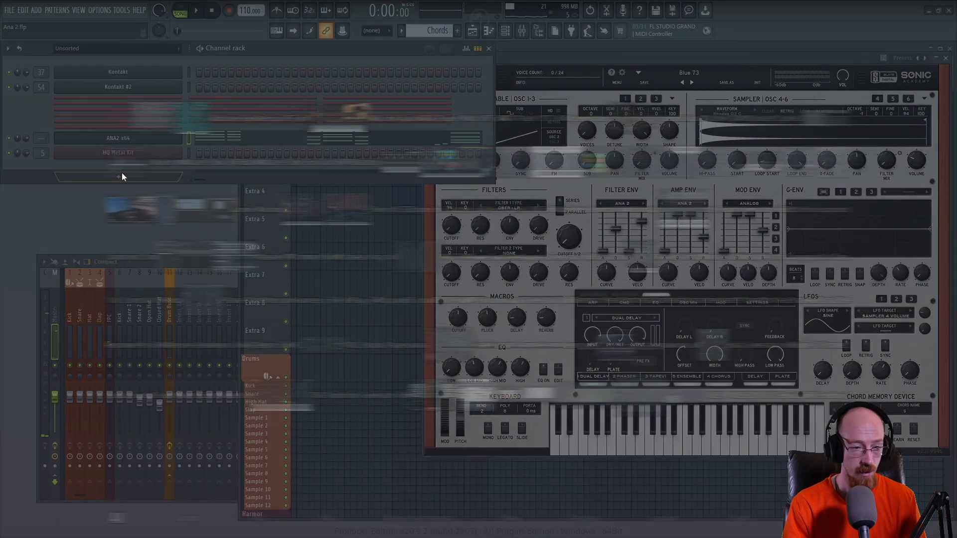
{"action": "type", "text": "Ana"}
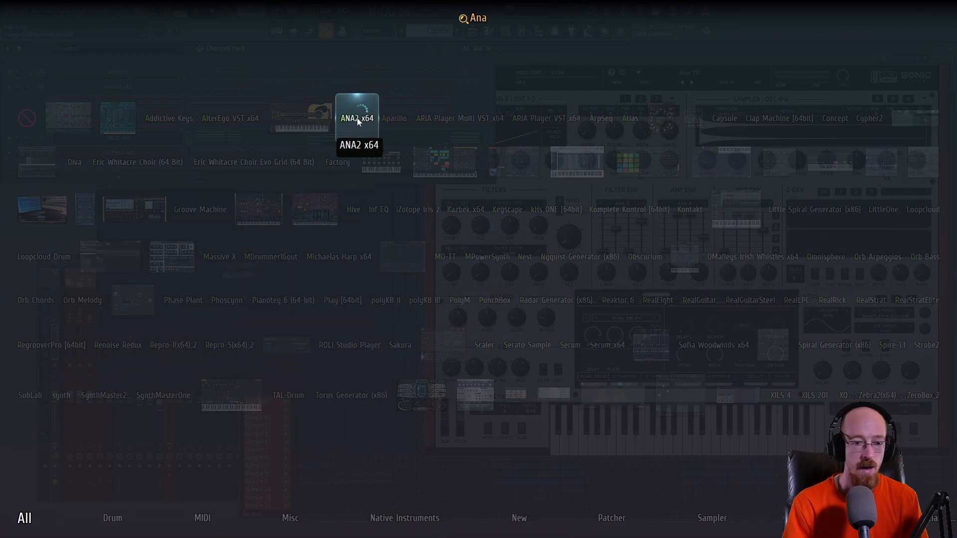
{"action": "left_click", "coordinate": [357, 118]}
{"action": "left_click", "coordinate": [945, 58]}
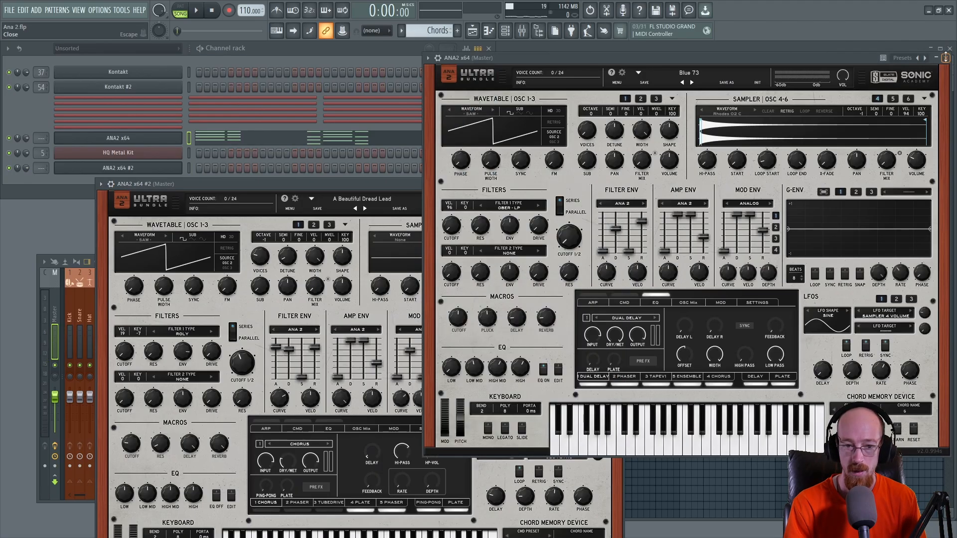
{"action": "left_click_drag", "start_coordinate": [393, 181], "coordinate": [678, 47]}
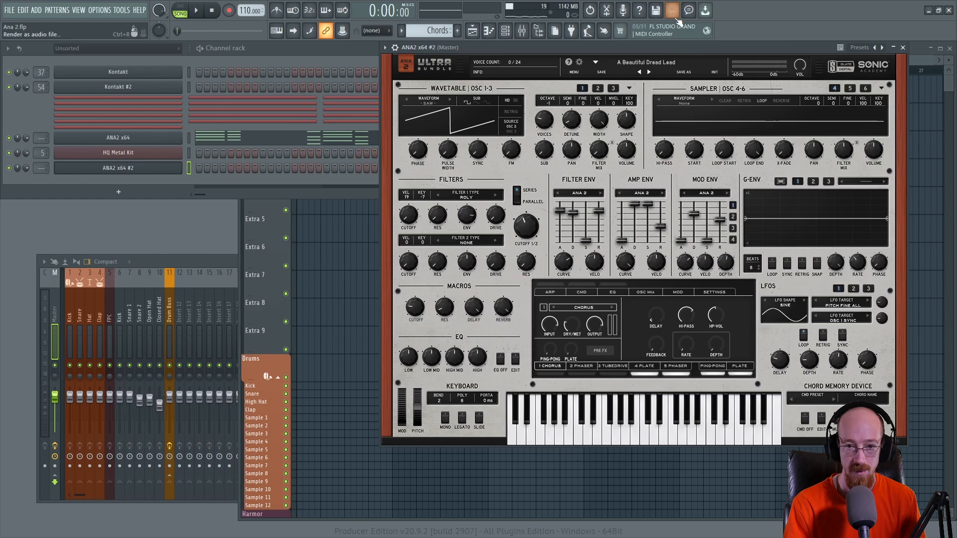
Step: Browse the new synth's brass presets and audition Brass Stab Bright, Brass Stab Heavy, Brass Stab Thick, Keeping It Brassy and Litty
{"action": "left_click", "coordinate": [663, 63]}
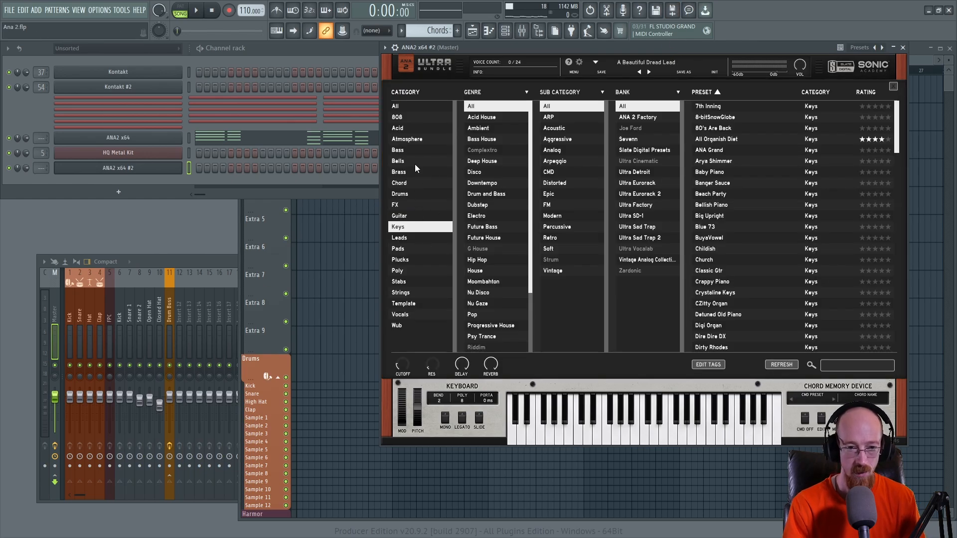
{"action": "left_click", "coordinate": [410, 151]}
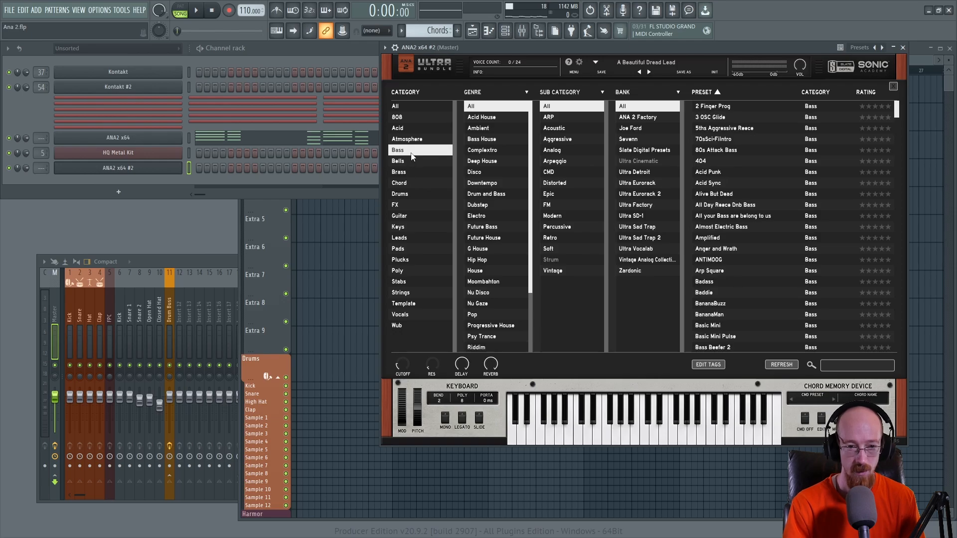
{"action": "left_click", "coordinate": [413, 172]}
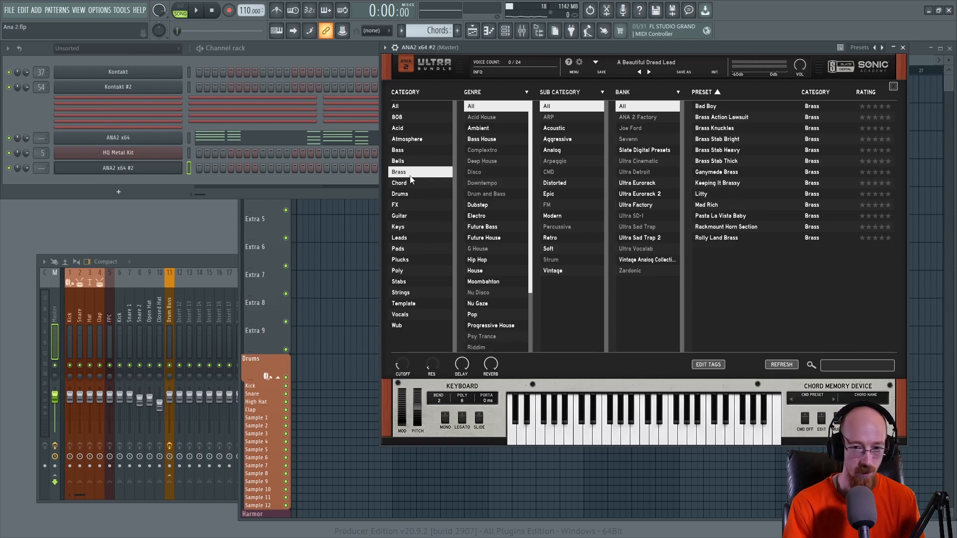
{"action": "left_click", "coordinate": [723, 140]}
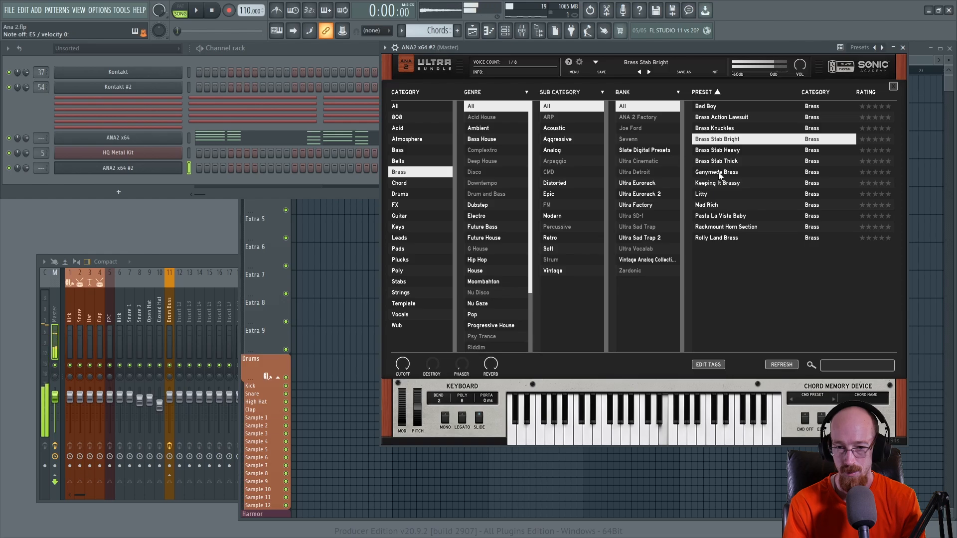
{"action": "left_click", "coordinate": [725, 151]}
{"action": "left_click", "coordinate": [727, 161]}
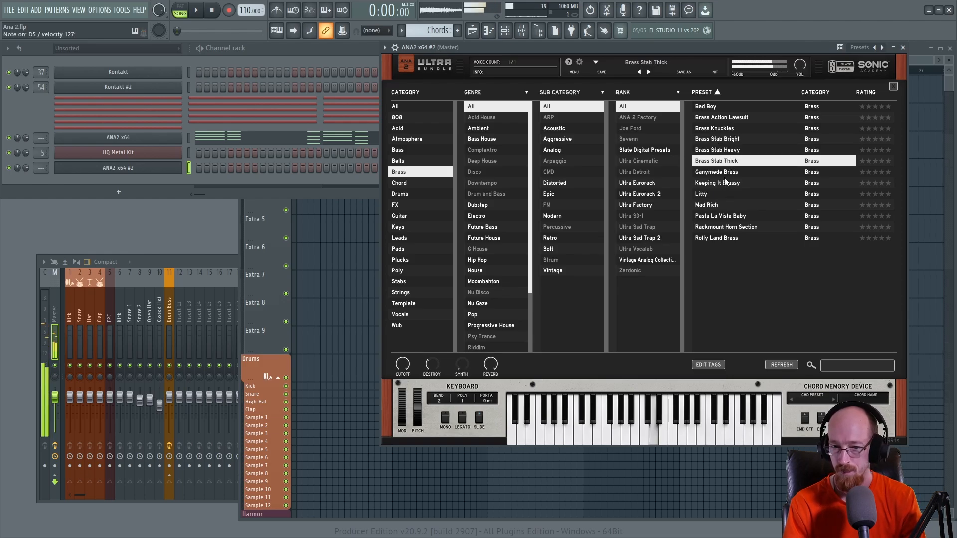
{"action": "left_click", "coordinate": [725, 184]}
{"action": "left_click", "coordinate": [719, 195]}
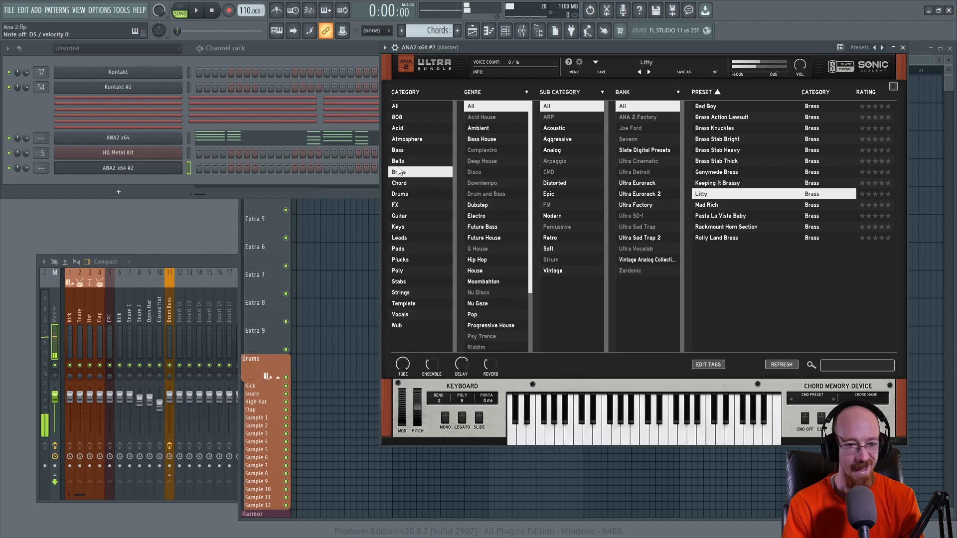
Step: Switch the preset browser to the Bass category and audition ANTIMOOG, Arp Square, Baddie and BananaBuzz
{"action": "left_click", "coordinate": [406, 161]}
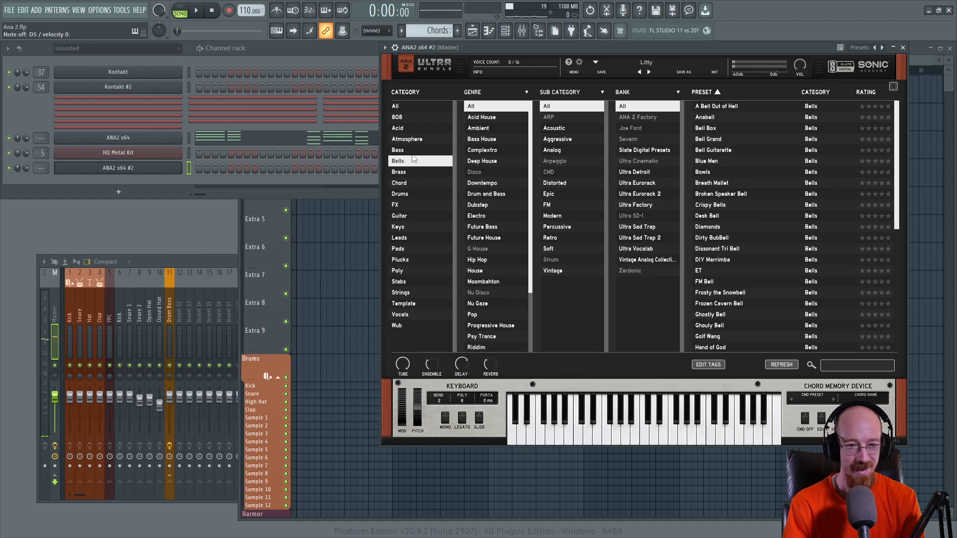
{"action": "left_click", "coordinate": [412, 155]}
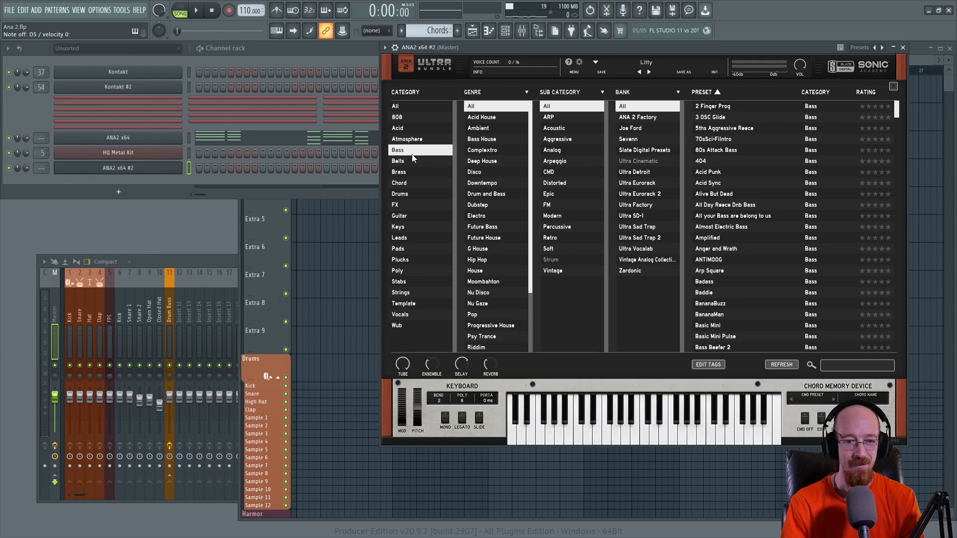
{"action": "left_click", "coordinate": [725, 259]}
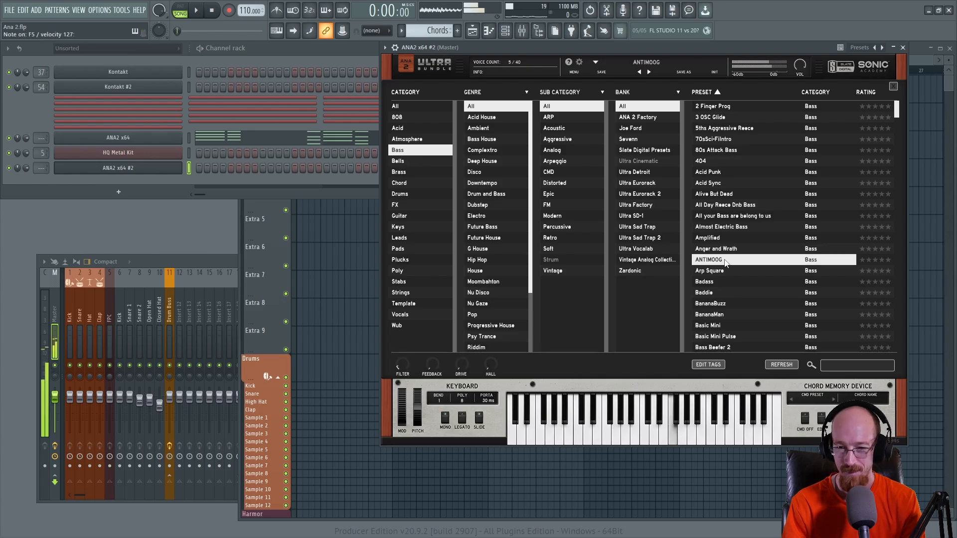
{"action": "left_click", "coordinate": [722, 272]}
{"action": "left_click", "coordinate": [728, 291]}
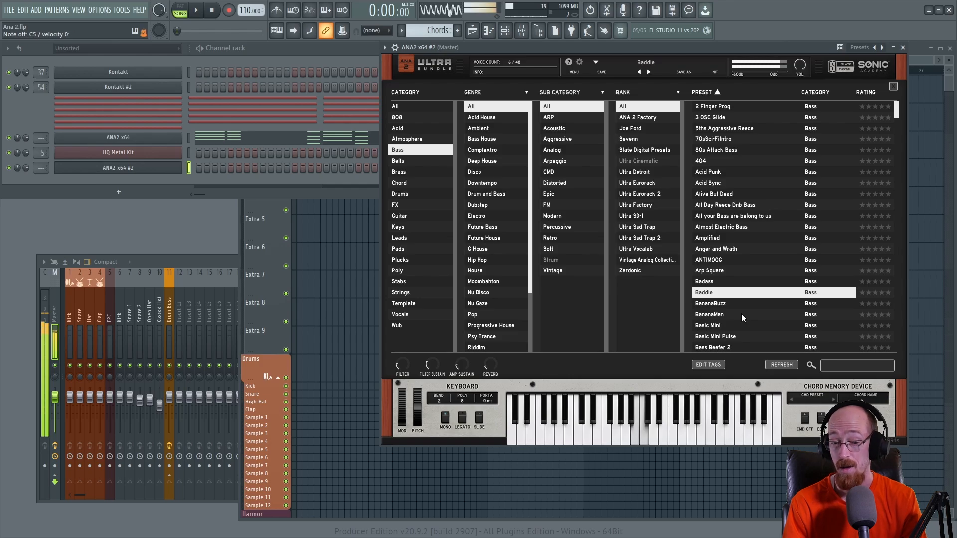
{"action": "left_click", "coordinate": [733, 305]}
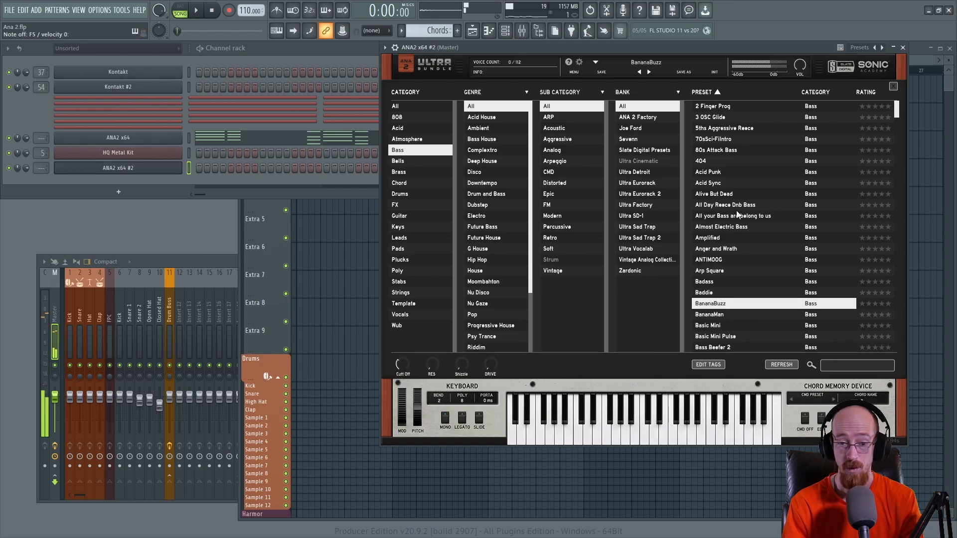
Step: Compare Acid Sync, Acid Punk and Almost Electric Bass, settle on the Baddie bass preset, and close the preset browser
{"action": "left_click", "coordinate": [725, 183]}
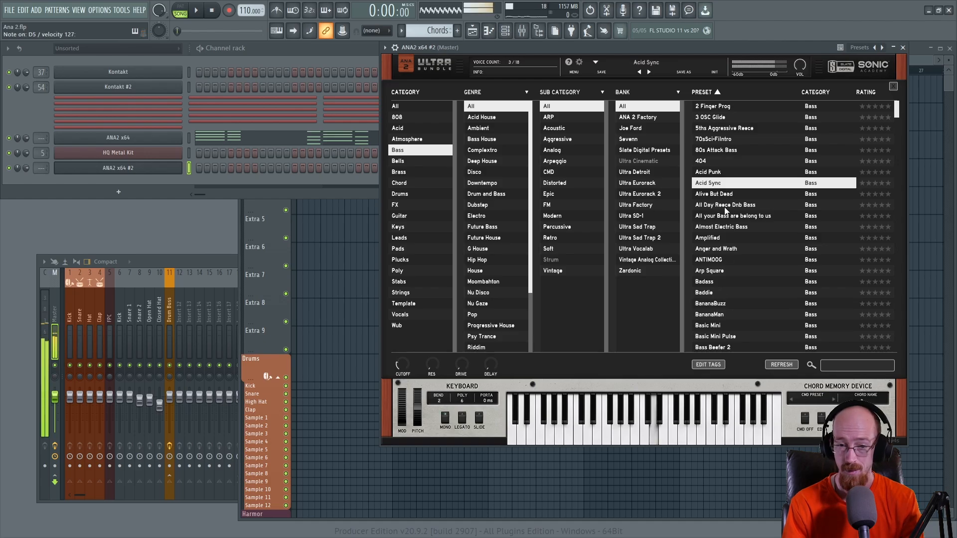
{"action": "left_click", "coordinate": [728, 173]}
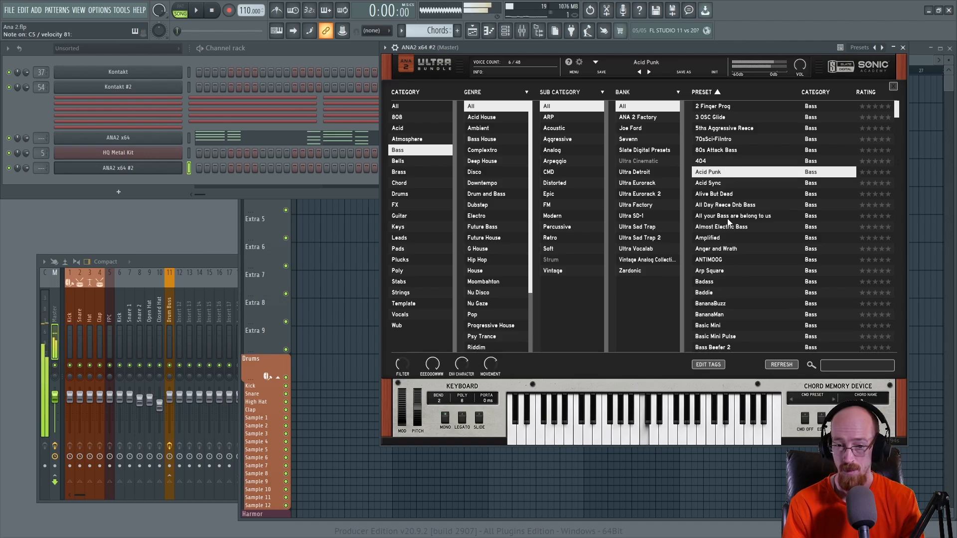
{"action": "left_click", "coordinate": [726, 216]}
{"action": "left_click", "coordinate": [727, 227]}
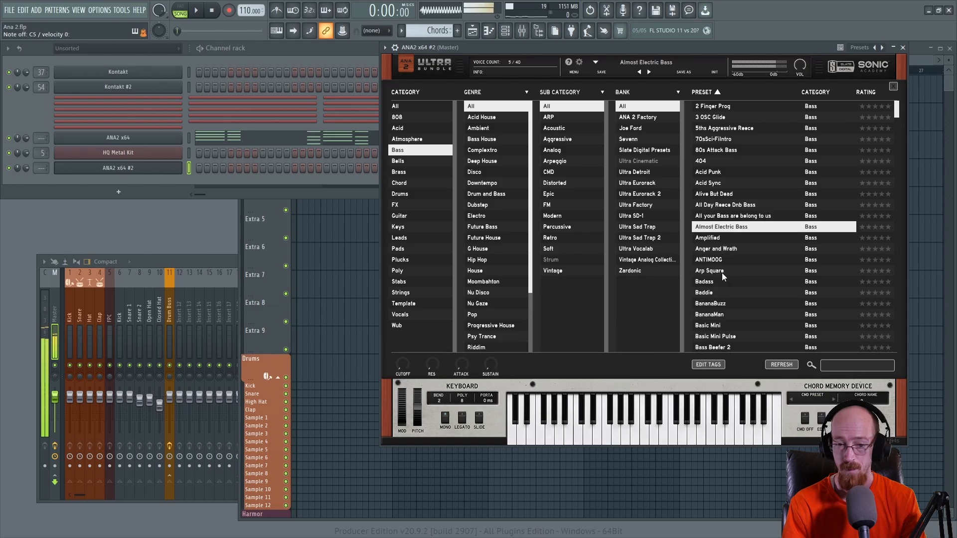
{"action": "left_click", "coordinate": [720, 292]}
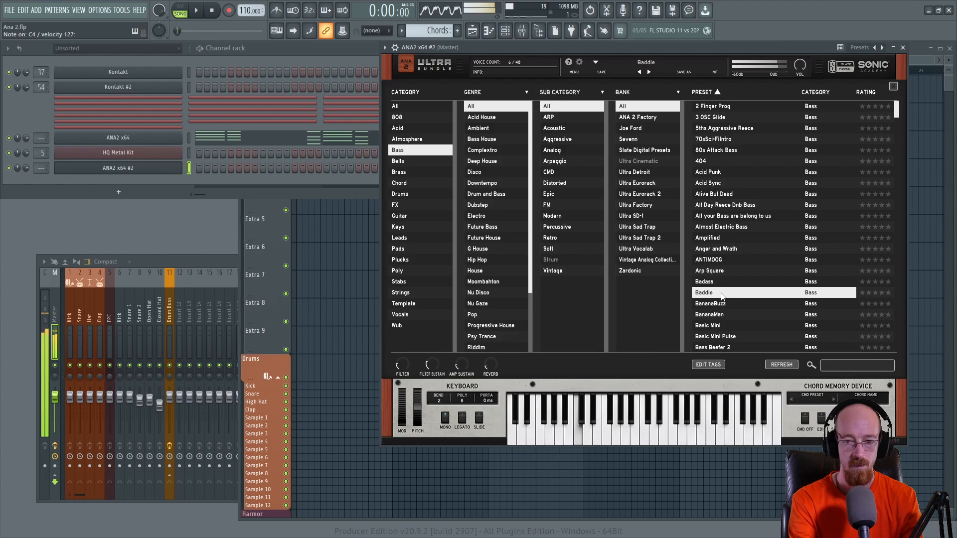
{"action": "left_click", "coordinate": [894, 88]}
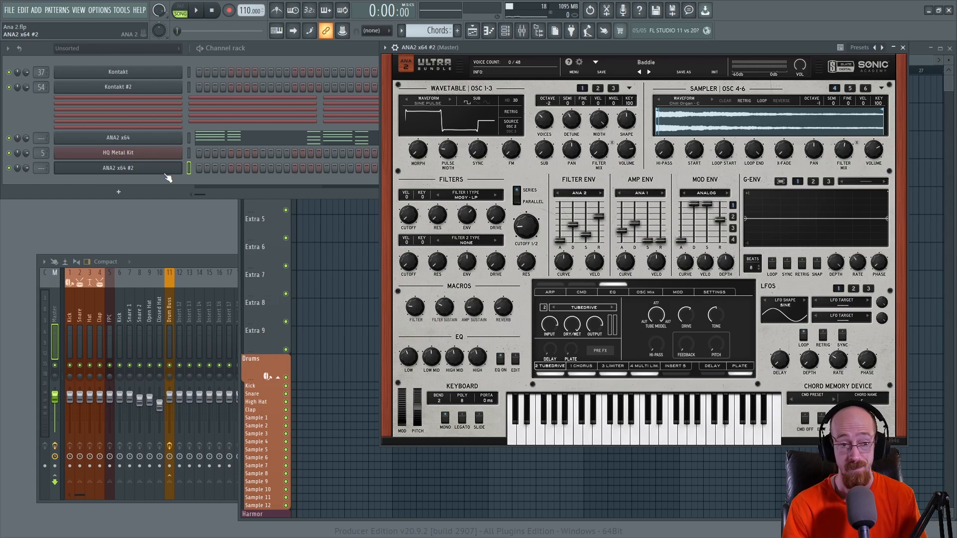
Step: Copy the chord notes into the second ANA2's piano roll, removing those above C5 in the Cmaj7 and Em bars and Am's A5 notes
{"action": "key", "text": "F7"}
{"action": "key", "text": "Delete"}
{"action": "right_click", "coordinate": [236, 156]}
{"action": "right_click", "coordinate": [261, 156]}
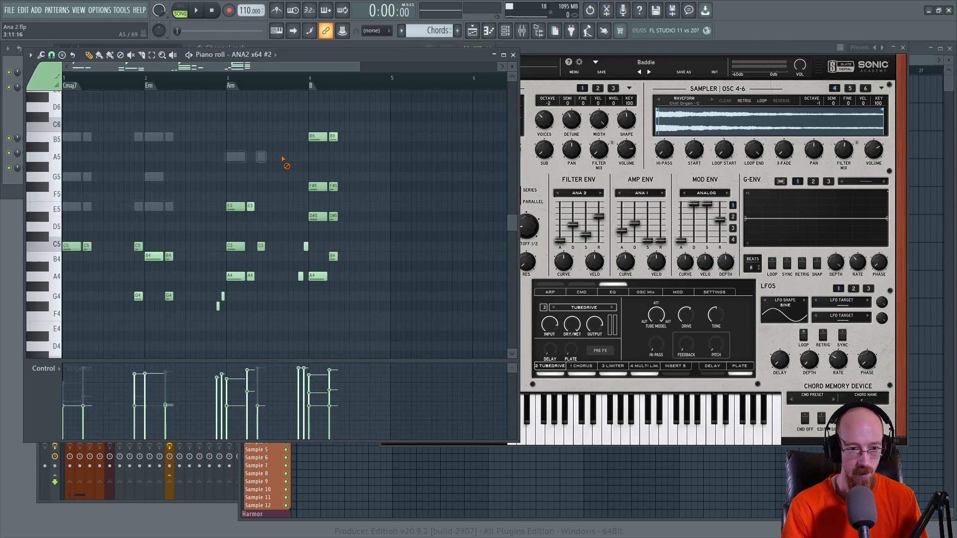
Step: Delete the E5 notes and the long C5 note in the Am bar, plus the B4 notes in the Em bar
{"action": "right_click", "coordinate": [241, 208]}
{"action": "right_click", "coordinate": [250, 206]}
{"action": "right_click", "coordinate": [232, 246]}
{"action": "right_click", "coordinate": [154, 256]}
{"action": "right_click", "coordinate": [169, 256]}
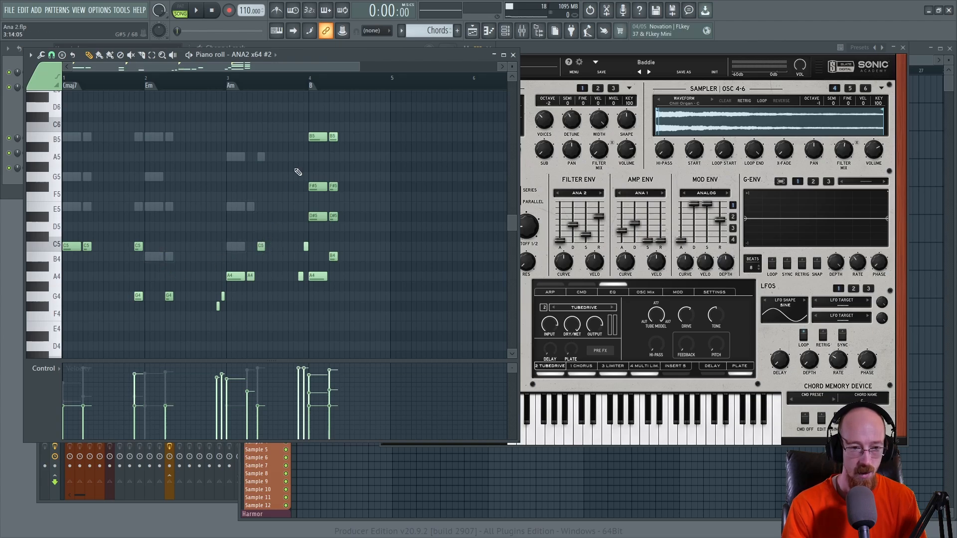
Step: Delete the B5, F#5 and D#5 notes of the B chord and the short C5 note just before it
{"action": "right_click", "coordinate": [315, 136]}
{"action": "right_click", "coordinate": [315, 186]}
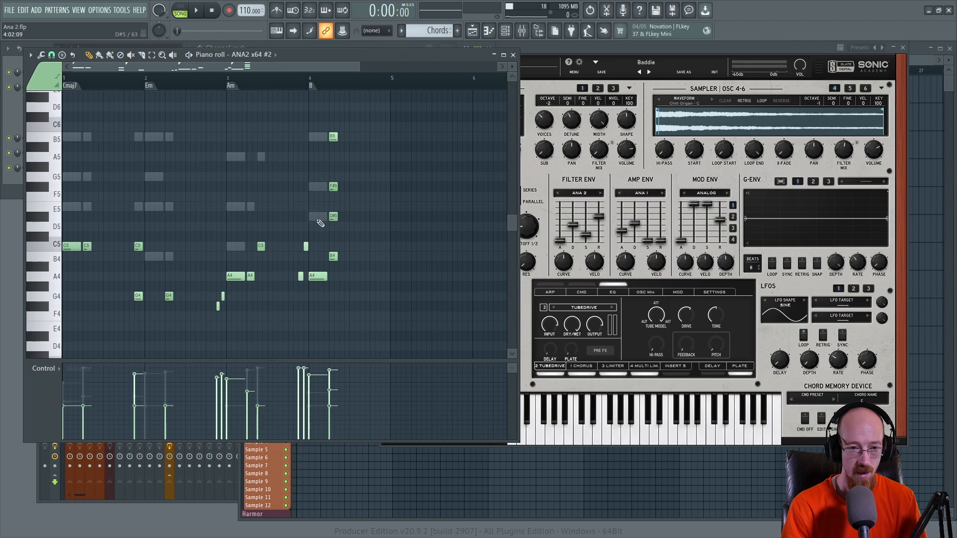
{"action": "right_click", "coordinate": [333, 136]}
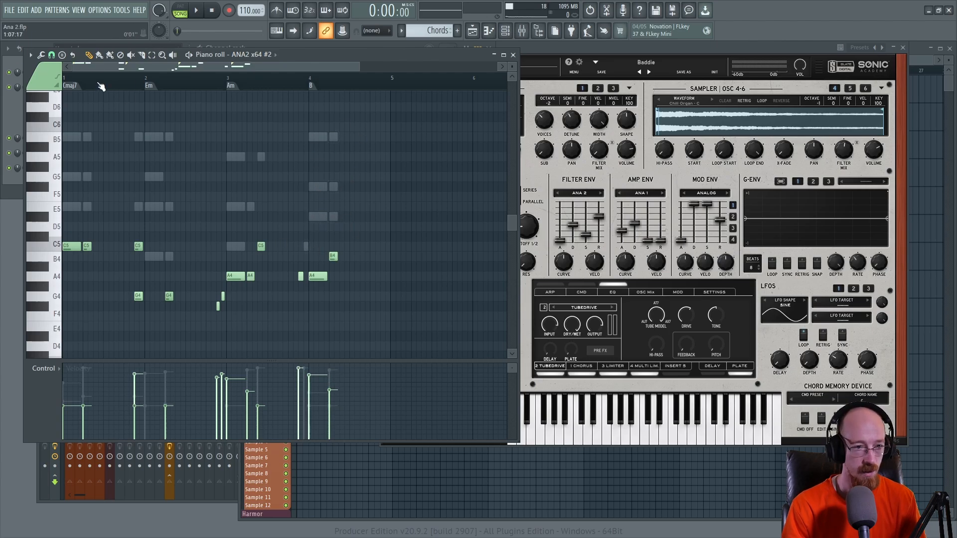
Step: Play the start of the bass line with the chords, stop it, and bring the second ANA2 window to the front
{"action": "key", "text": "space"}
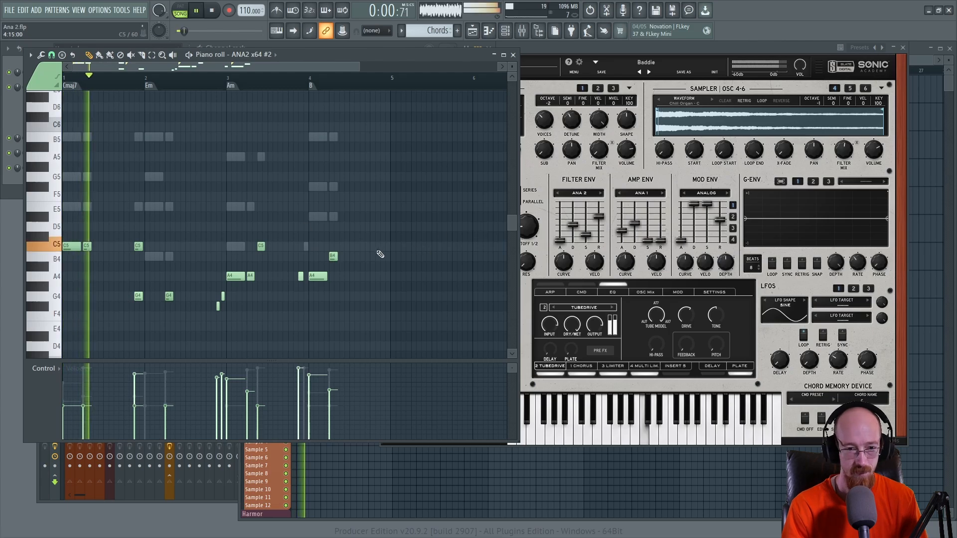
{"action": "key", "text": "space"}
{"action": "left_click", "coordinate": [636, 54]}
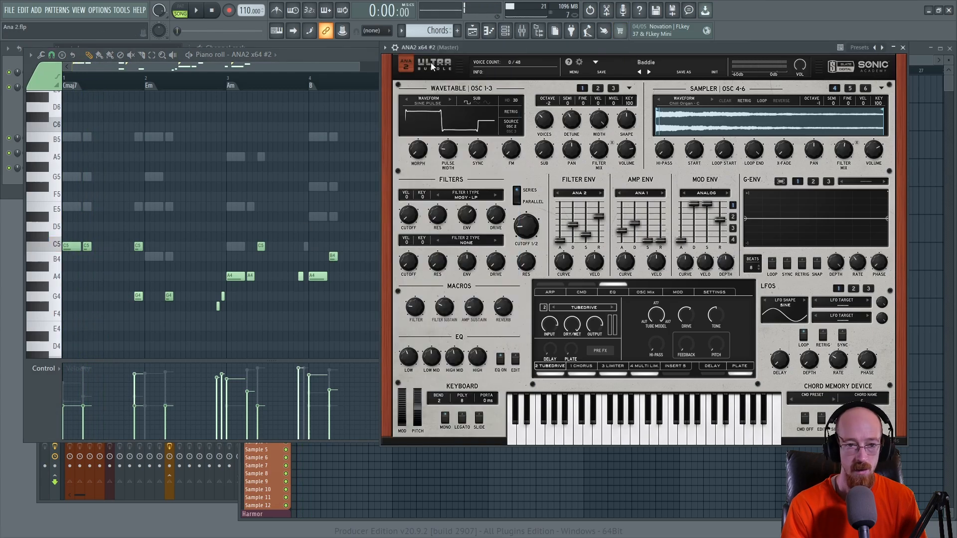
Step: Reveal the second ANA2's channel controls, set its channel volume to 30%, and play the start of the bass line with the chords
{"action": "left_click", "coordinate": [396, 48]}
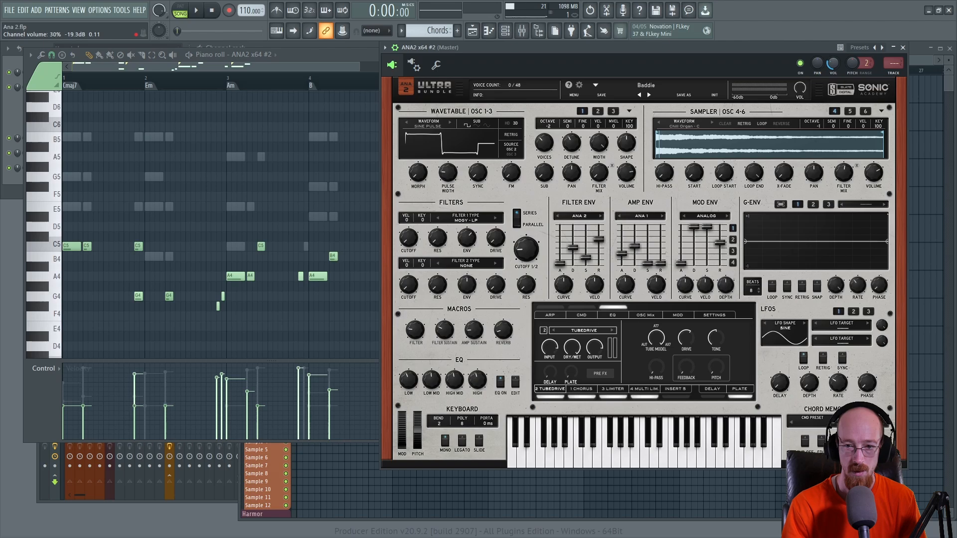
{"action": "key", "text": "space"}
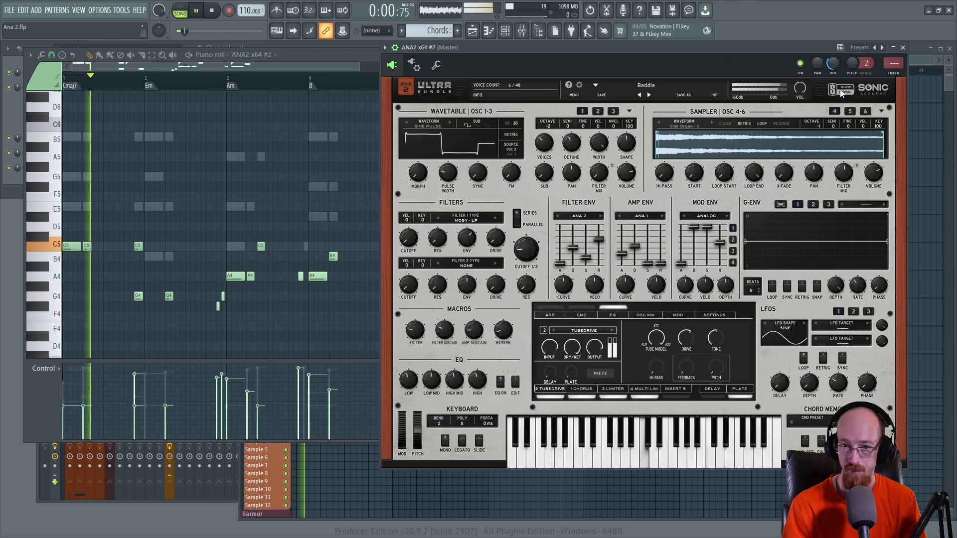
{"action": "key", "text": "space"}
{"action": "left_click", "coordinate": [195, 247]}
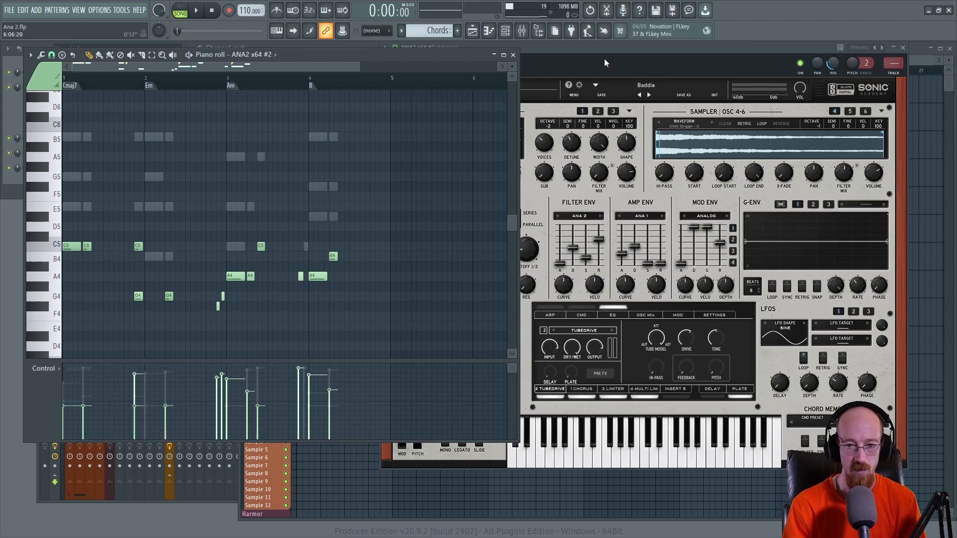
{"action": "left_click", "coordinate": [668, 52]}
{"action": "key", "text": "space"}
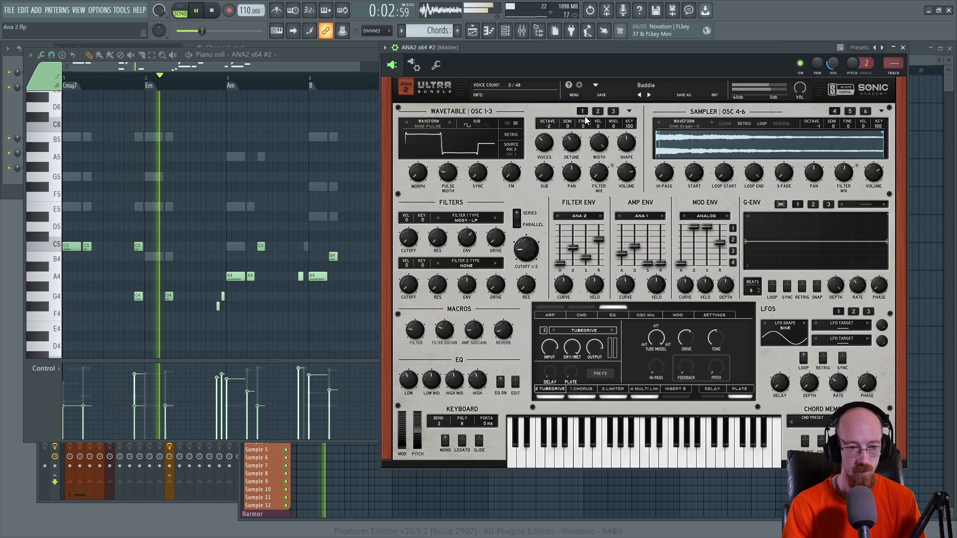
{"action": "key", "text": "space"}
Step: Rework the bass part in the piano roll into a busier line of short notes across the four bars and play it
{"action": "left_click", "coordinate": [252, 71]}
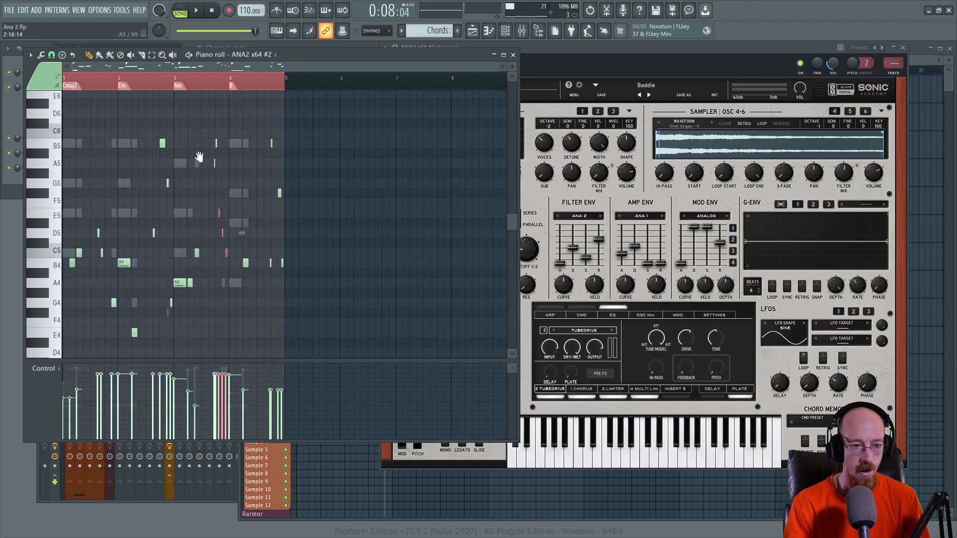
{"action": "key", "text": "space"}
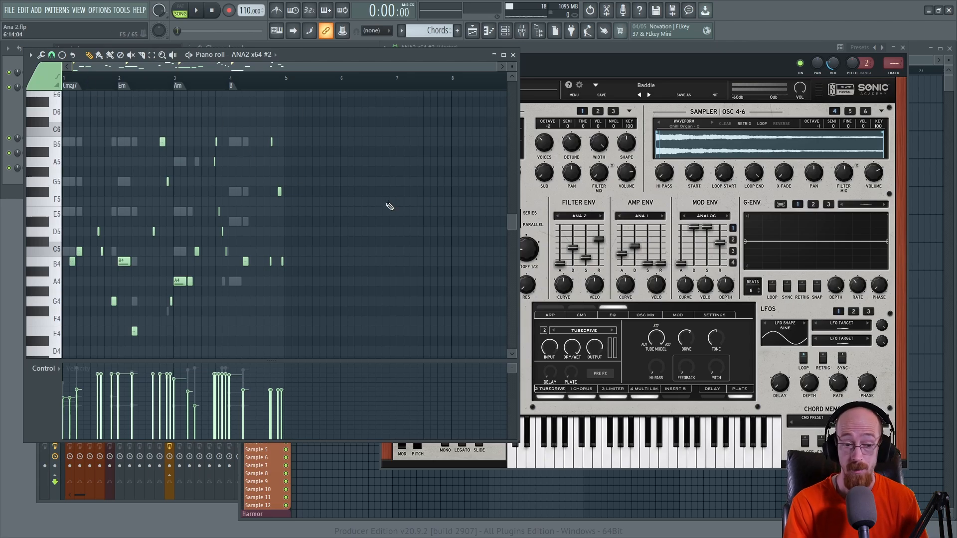
{"action": "key", "text": "space"}
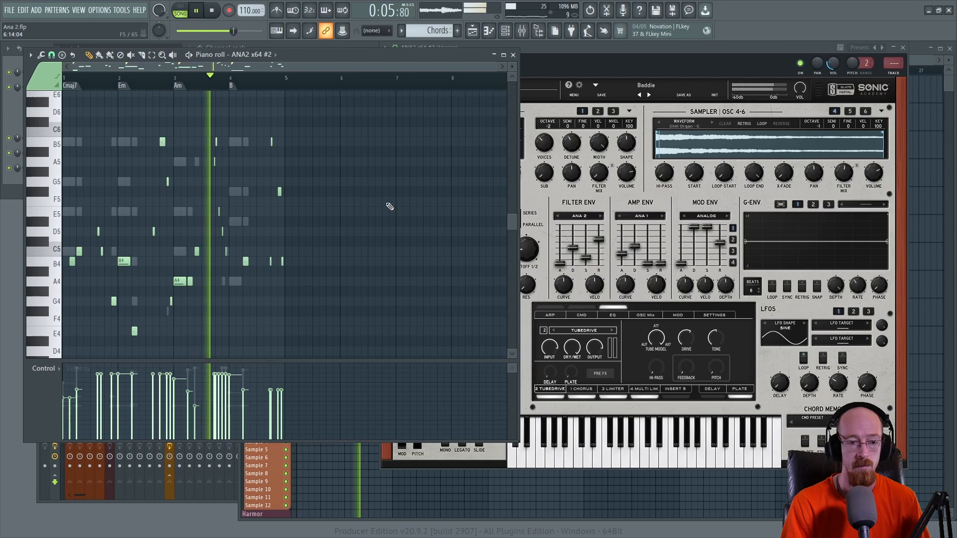
Step: Solo the second ANA2 channel during playback and open its preset browser
{"action": "left_click", "coordinate": [15, 59]}
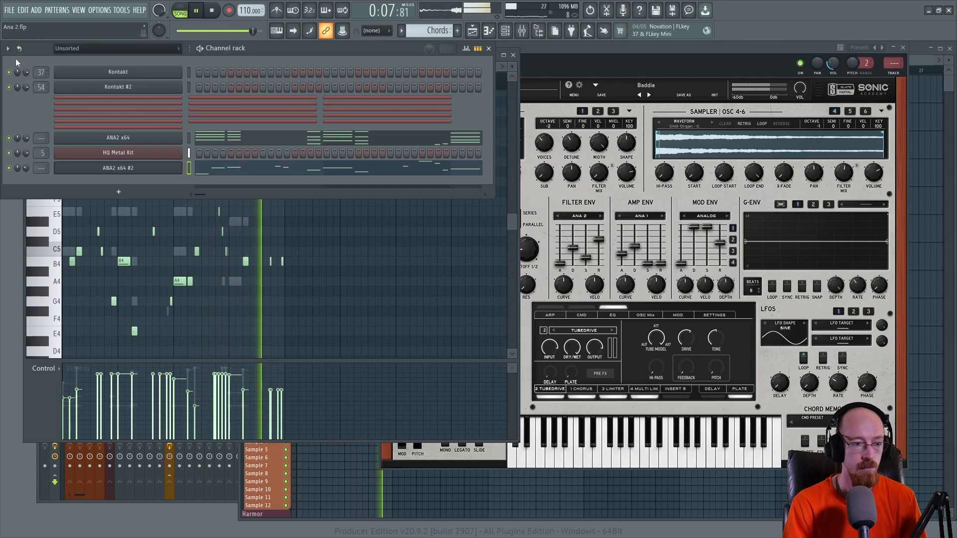
{"action": "right_click", "coordinate": [9, 168]}
{"action": "left_click", "coordinate": [23, 174]}
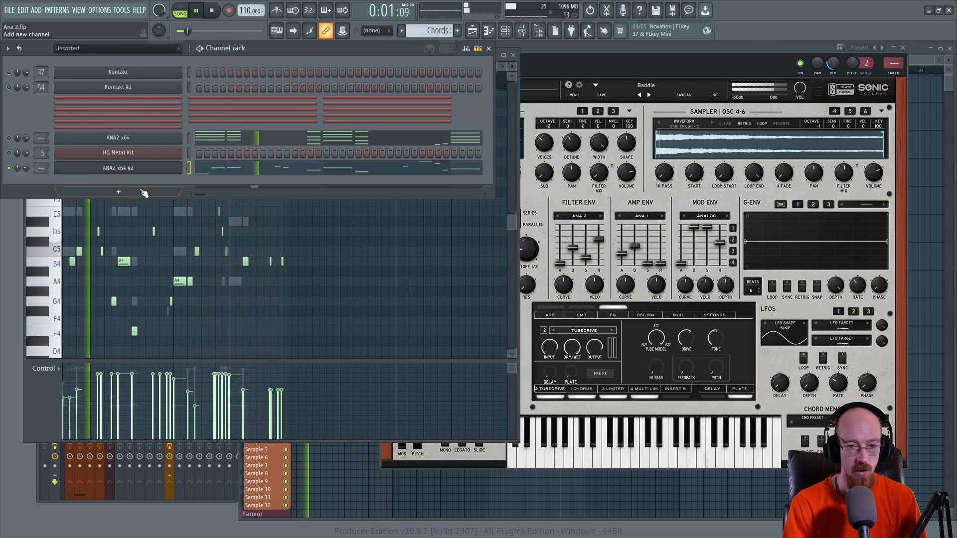
{"action": "left_click", "coordinate": [687, 53]}
{"action": "left_click", "coordinate": [647, 85]}
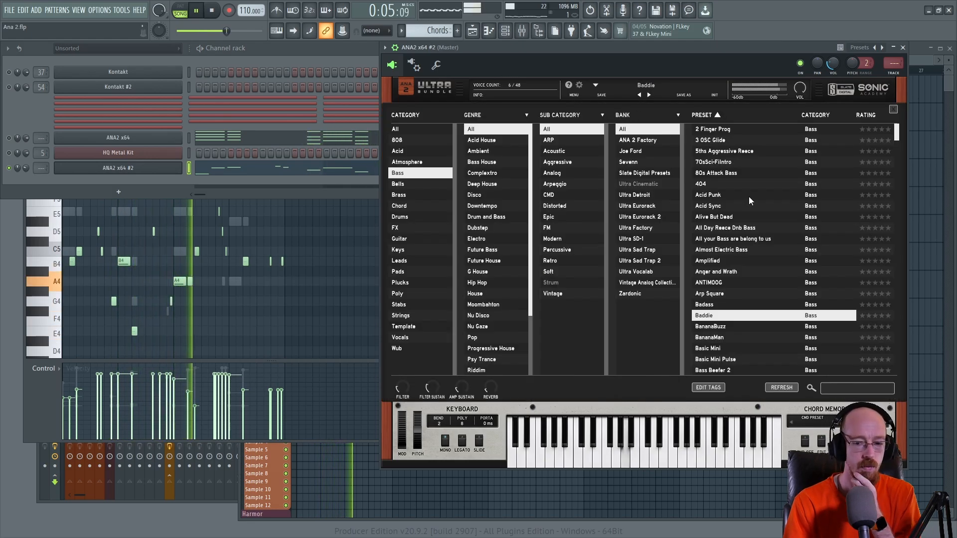
Step: Audition the Bass Crystal, Bass Beefer 2 and Bass Pulse presets on the bass line and set the channel volume to 59%
{"action": "scroll", "coordinate": [750, 204], "scroll_direction": "down", "scroll_amount": 3}
{"action": "left_click", "coordinate": [712, 312]}
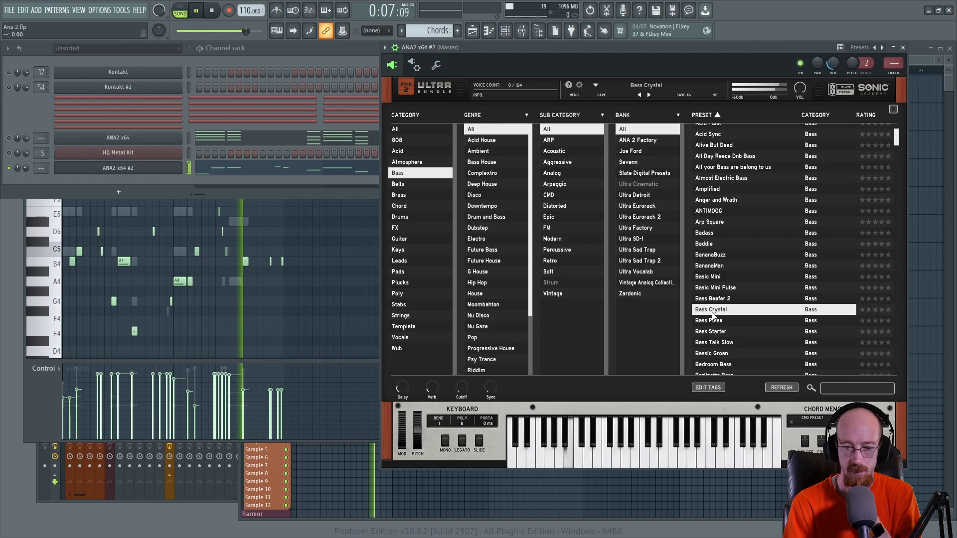
{"action": "left_click", "coordinate": [725, 299]}
{"action": "scroll", "coordinate": [728, 298], "scroll_direction": "down", "scroll_amount": 1}
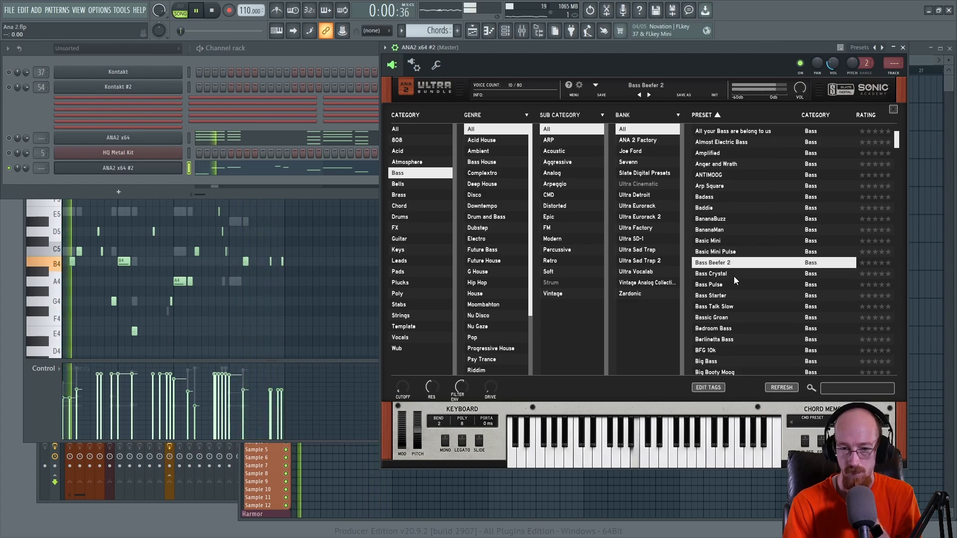
{"action": "scroll", "coordinate": [725, 267], "scroll_direction": "down", "scroll_amount": 1}
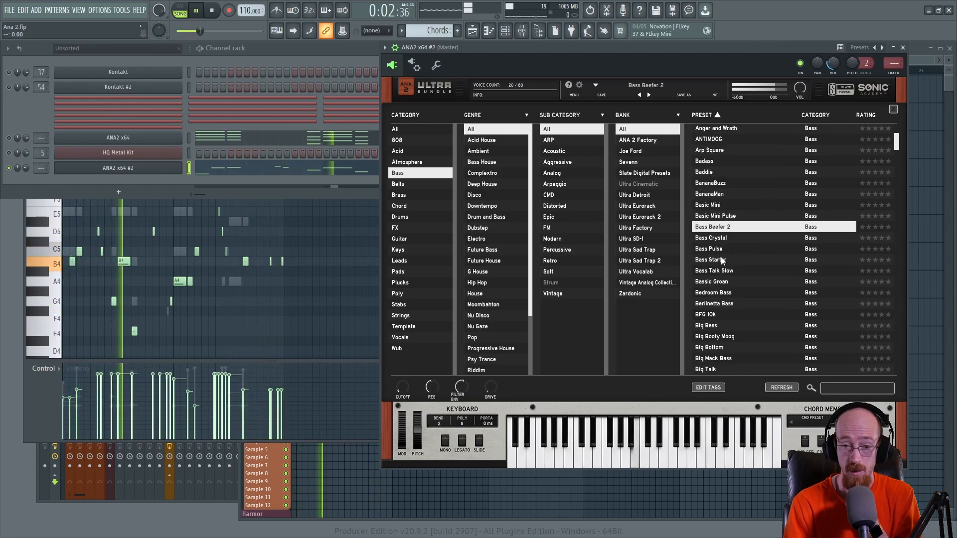
{"action": "left_click", "coordinate": [720, 261]}
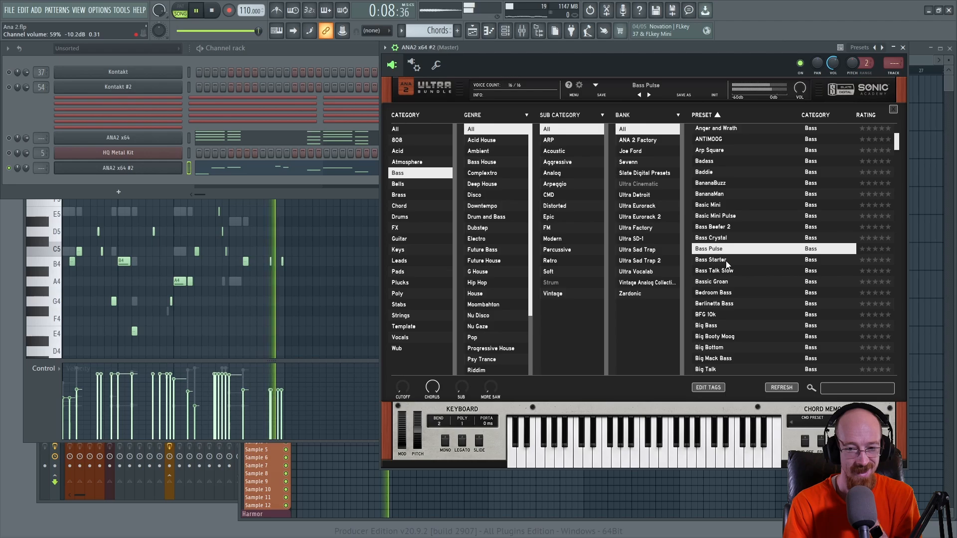
Step: Audition Bass Starter, Bass Talk Slow and Bassic Groan, load the Bedroom Bass preset, and stop playback
{"action": "left_click", "coordinate": [727, 262]}
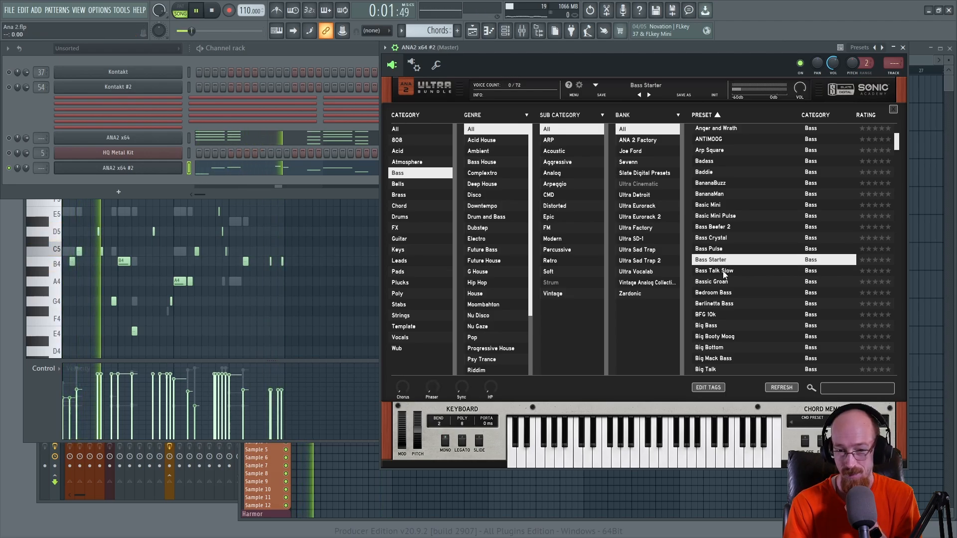
{"action": "left_click", "coordinate": [725, 273]}
{"action": "left_click", "coordinate": [729, 282]}
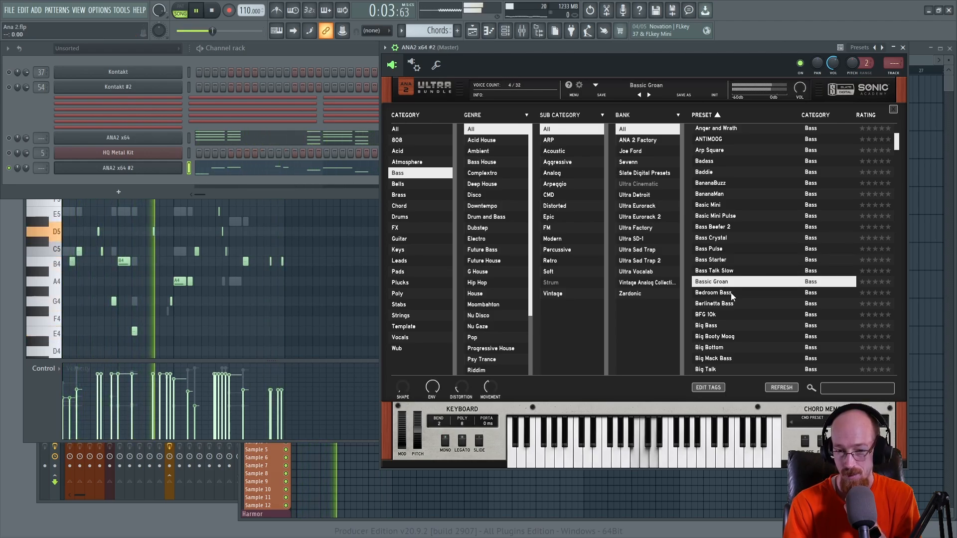
{"action": "left_click", "coordinate": [731, 295]}
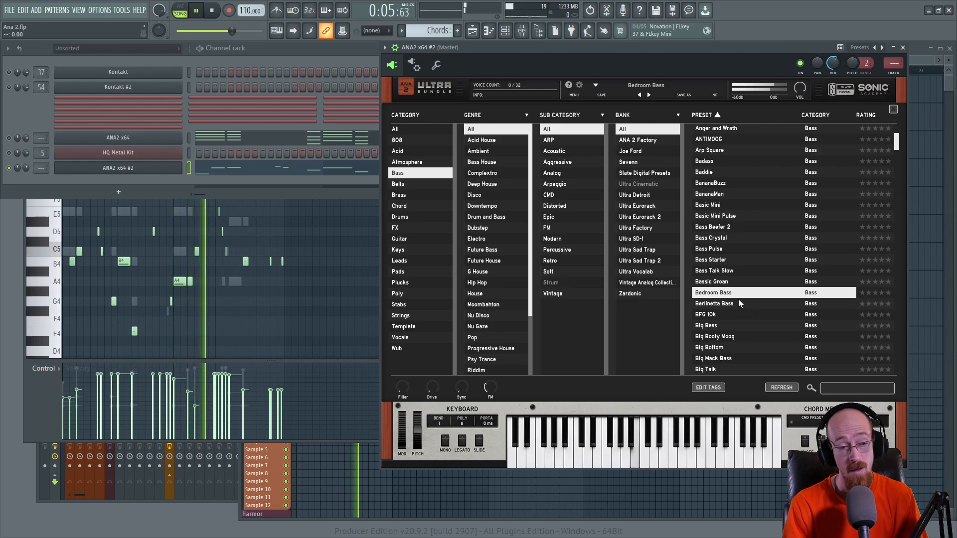
{"action": "key", "text": "space"}
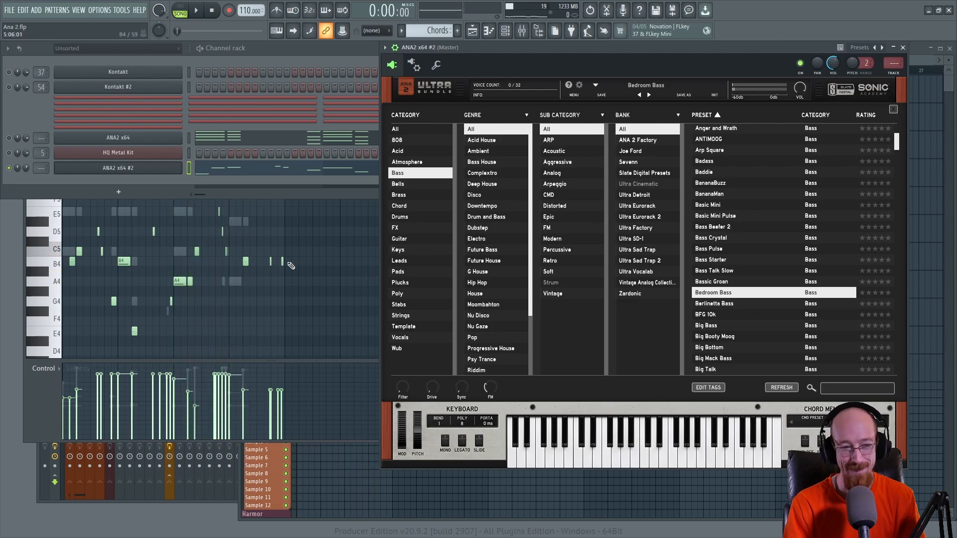
Step: Unmute the first ANA2 channel to hear the chords with the bass, and close the second ANA2's preset browser
{"action": "left_click", "coordinate": [9, 138]}
{"action": "key", "text": "space"}
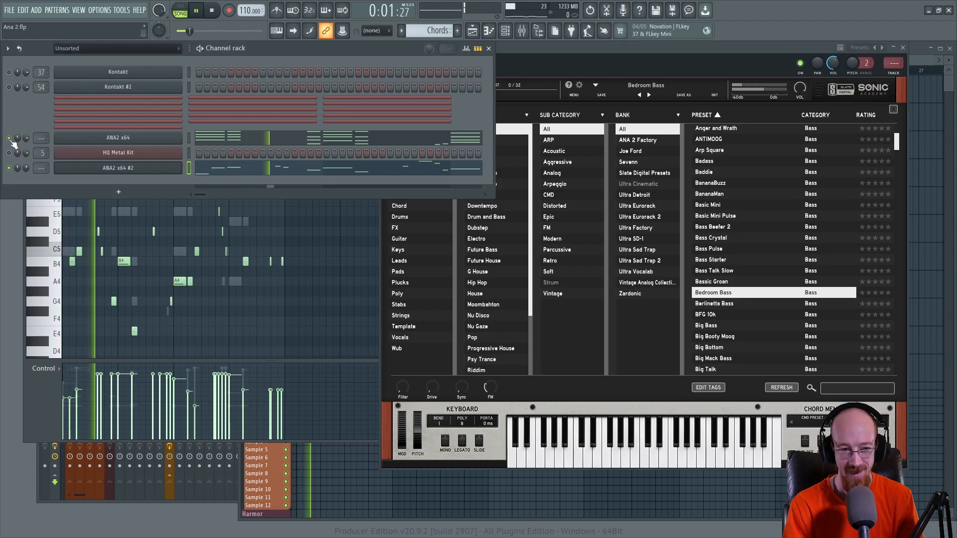
{"action": "key", "text": "space"}
{"action": "left_click", "coordinate": [655, 46]}
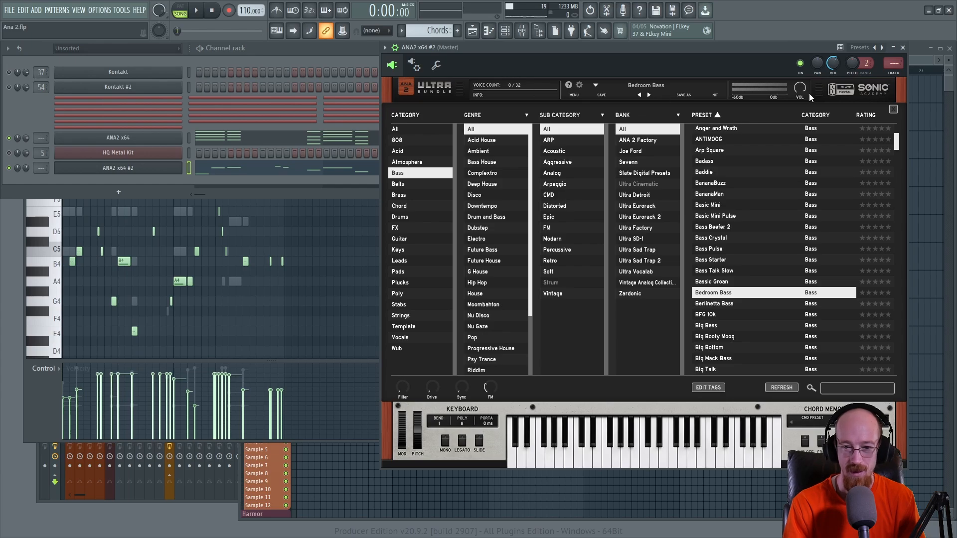
{"action": "left_click", "coordinate": [893, 110]}
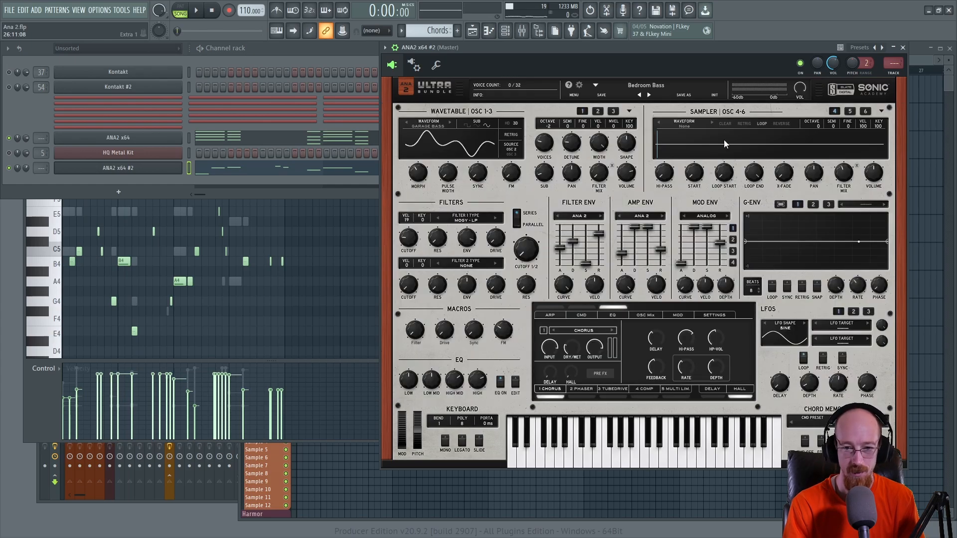
Step: Set Filter 1's envelope amount to 36.72% while the loop plays, and switch the wavetable oscillator's waveform to MB SAW
{"action": "key", "text": "space"}
{"action": "key", "text": "space"}
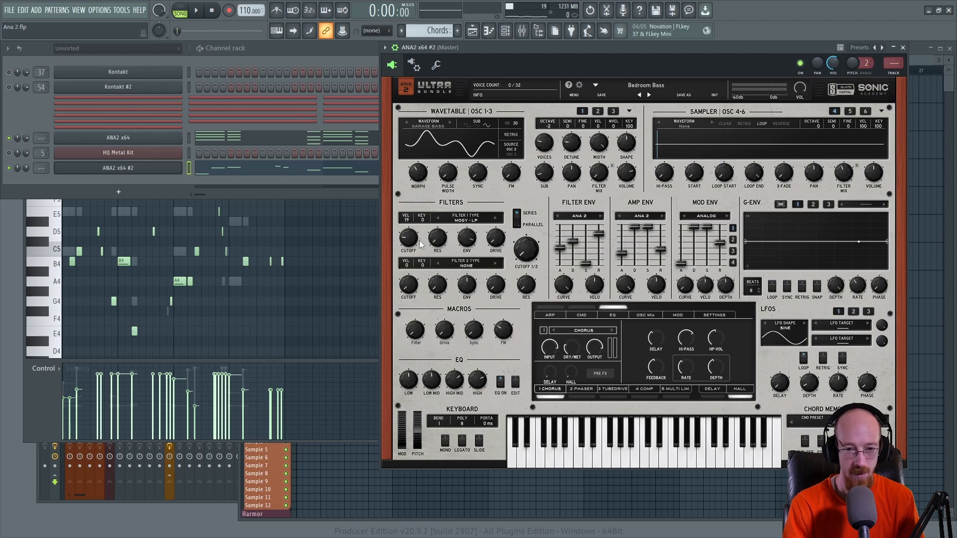
{"action": "key", "text": "space"}
{"action": "left_click_drag", "start_coordinate": [461, 263], "coordinate": [471, 243]}
{"action": "key", "text": "space"}
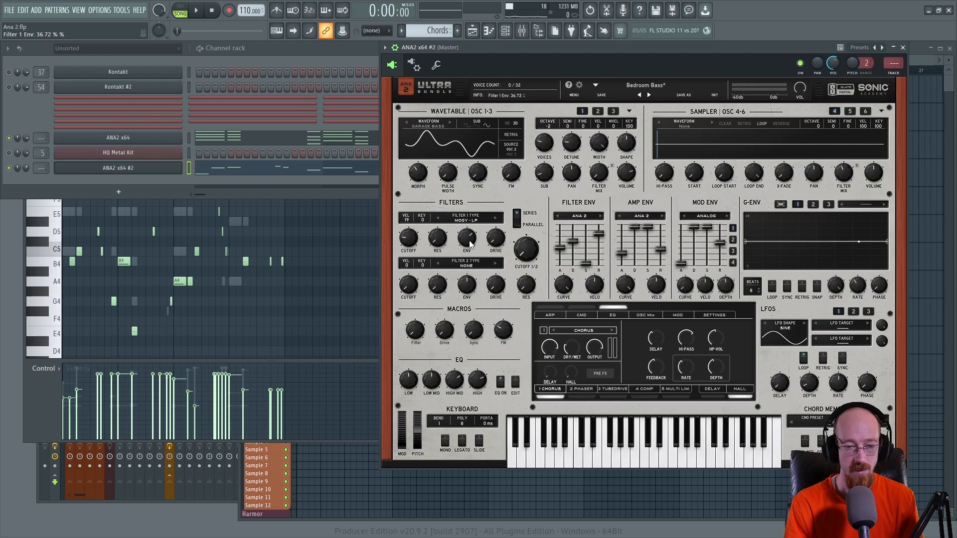
{"action": "left_click", "coordinate": [448, 122]}
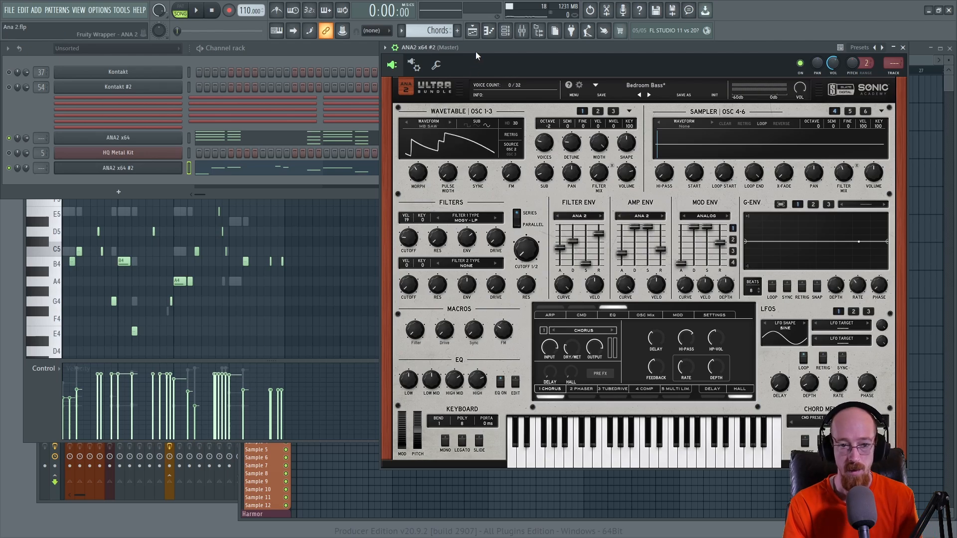
Step: Play the loop with the first ANA2 channel muted and raise Filter 1's envelope amount to 53.52%
{"action": "key", "text": "space"}
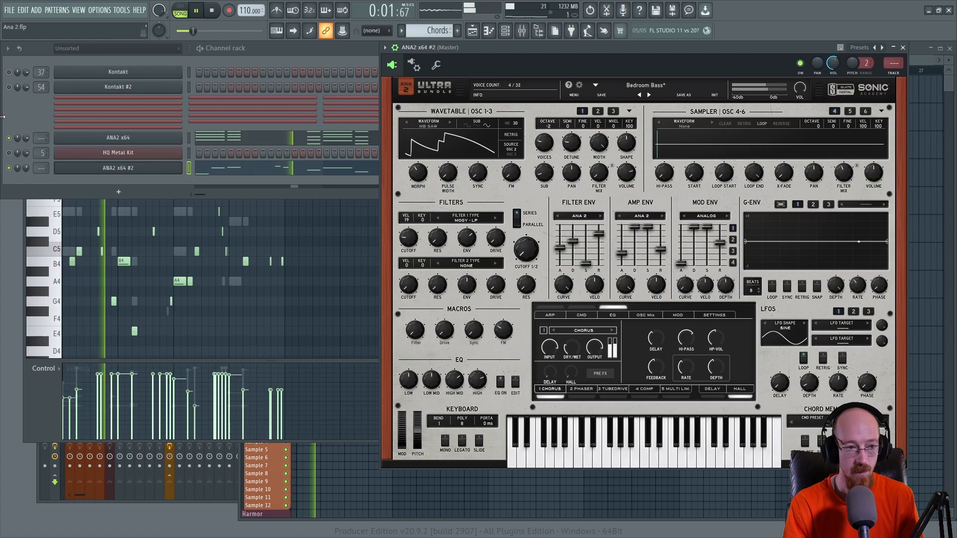
{"action": "left_click", "coordinate": [9, 138]}
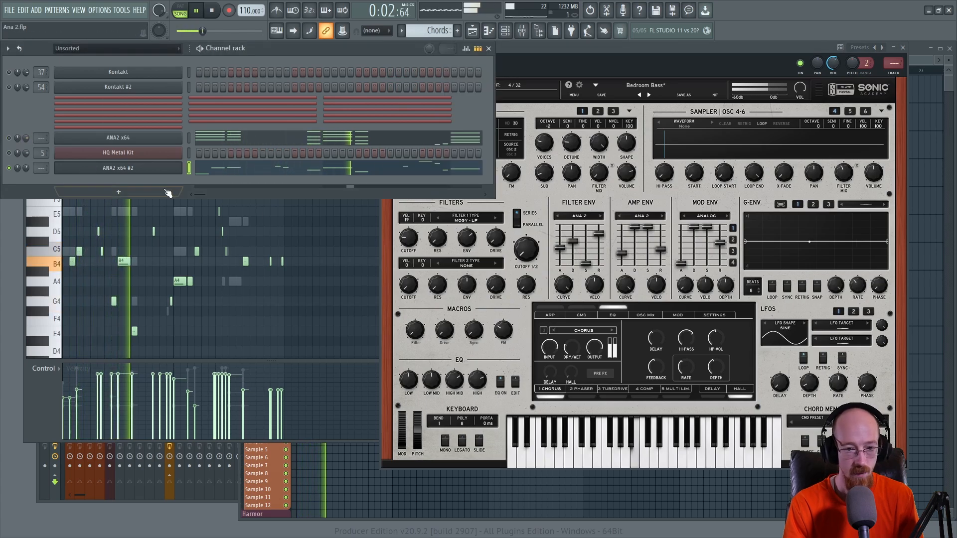
{"action": "left_click", "coordinate": [497, 243]}
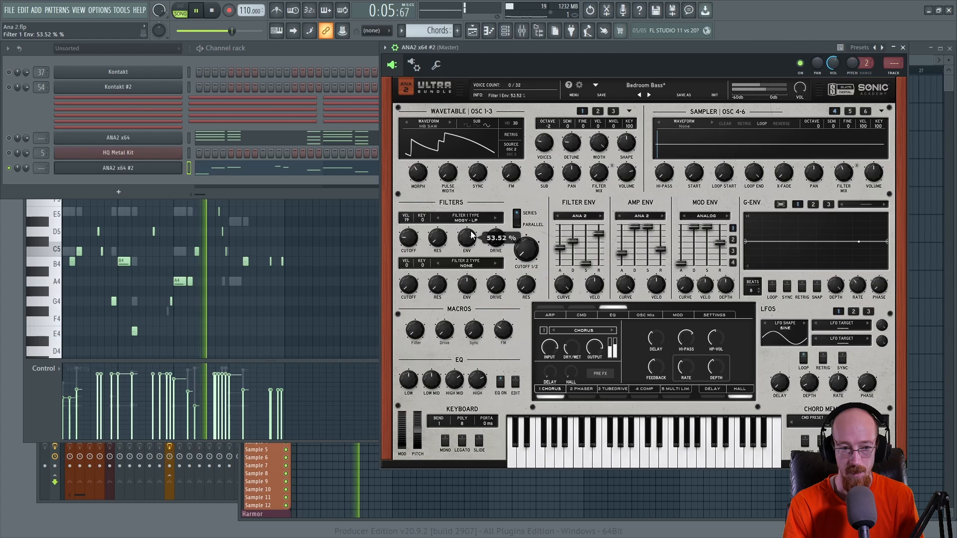
Step: Try PWM Pulse 01 and the waveform after it on the wavetable oscillator, and return to MB SAW
{"action": "left_click", "coordinate": [450, 122]}
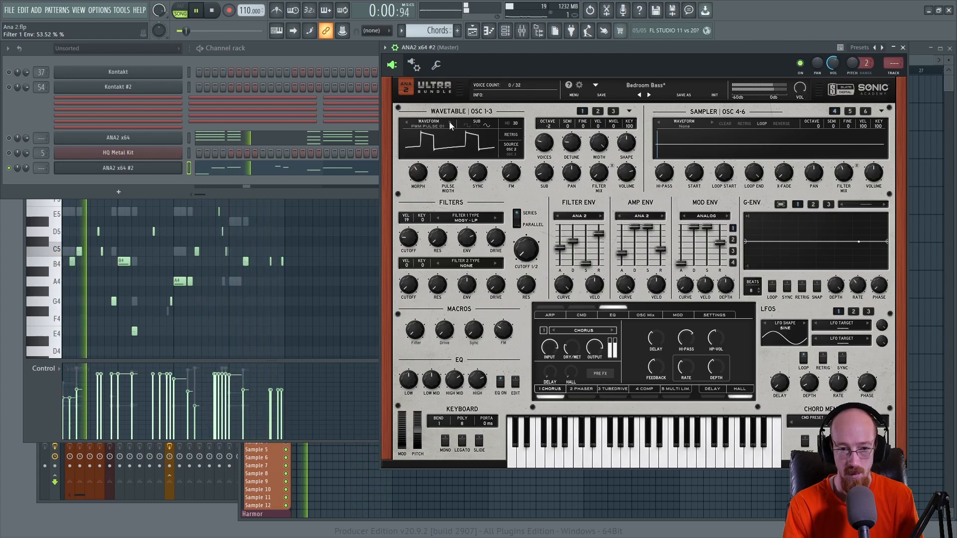
{"action": "left_click", "coordinate": [449, 122]}
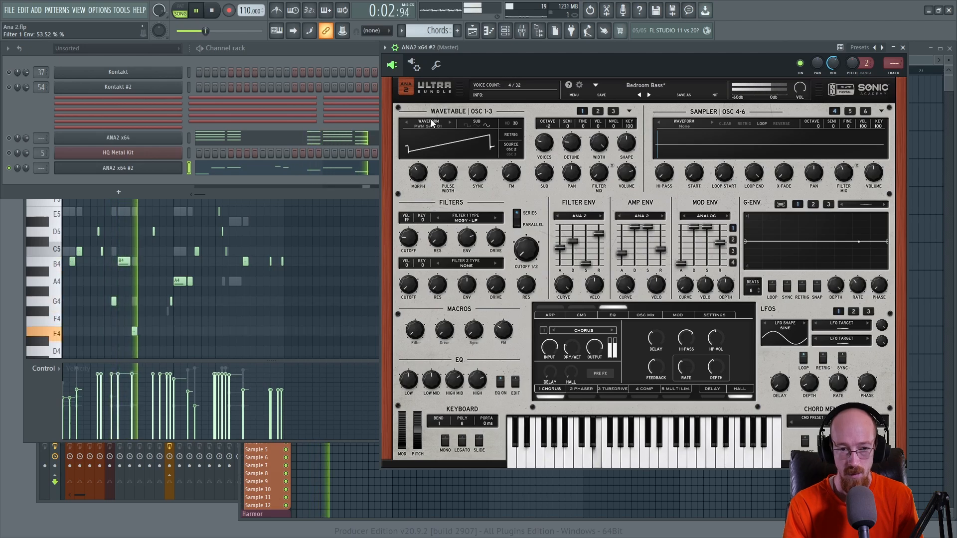
{"action": "left_click", "coordinate": [405, 122]}
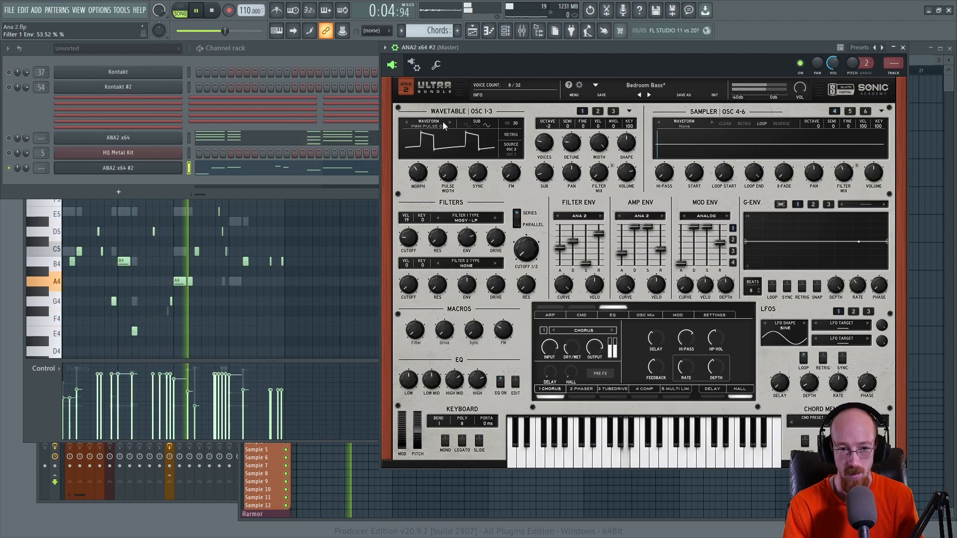
{"action": "left_click", "coordinate": [405, 121]}
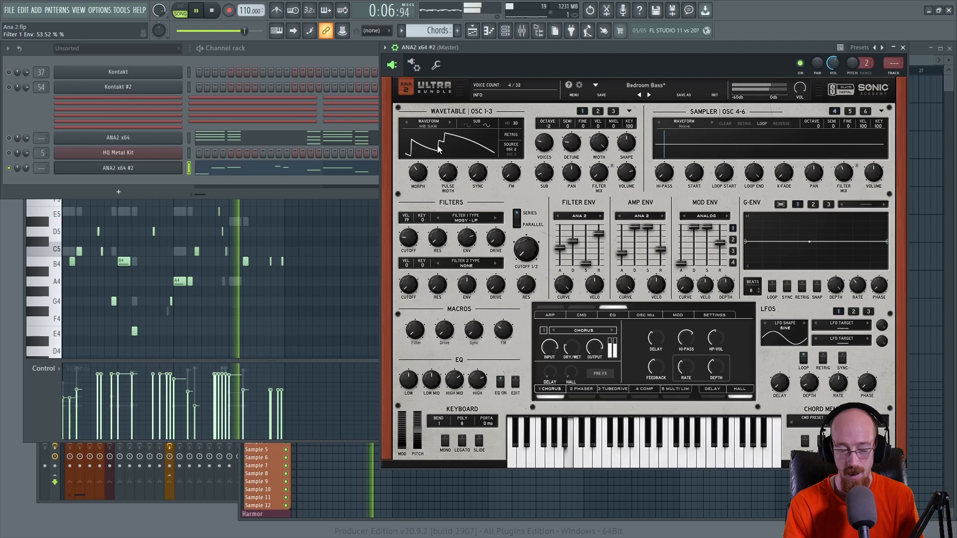
Step: Slightly adjust Filter 1's envelope amount, transpose all the bass notes up one octave, and stop playback
{"action": "mouse_move", "coordinate": [469, 239]}
{"action": "left_mouse_down"}
{"action": "mouse_move", "coordinate": [474, 215]}
{"action": "mouse_move", "coordinate": [473, 245]}
{"action": "left_mouse_up"}
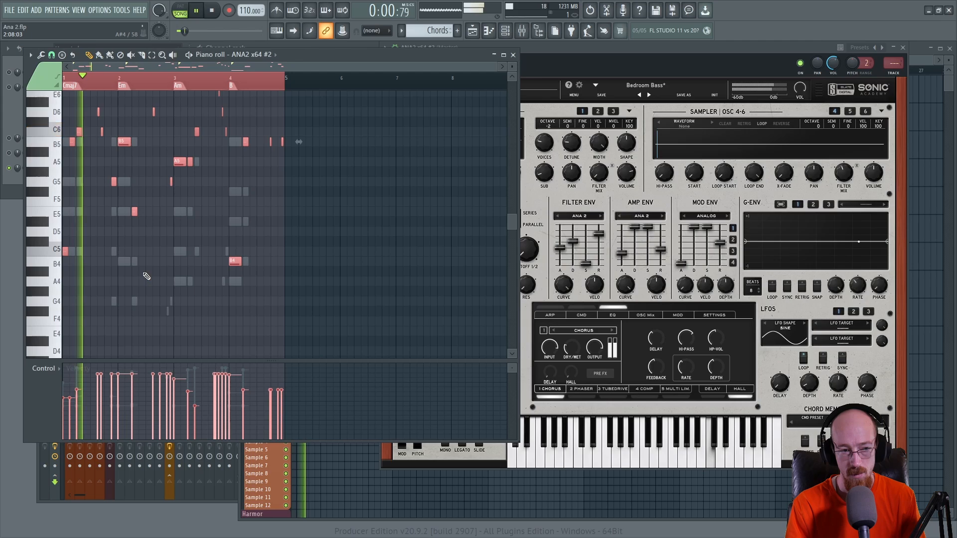
{"action": "left_click", "coordinate": [609, 61]}
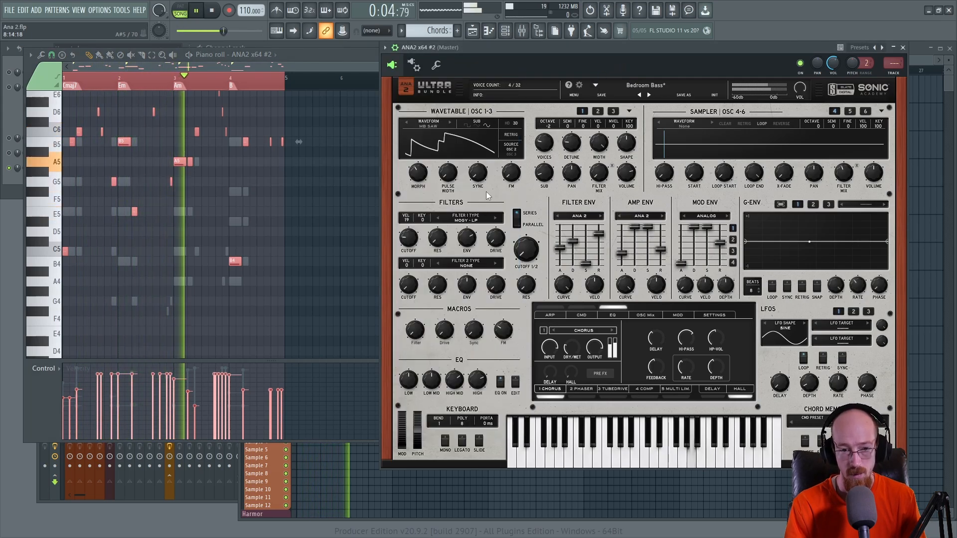
{"action": "key", "text": "space"}
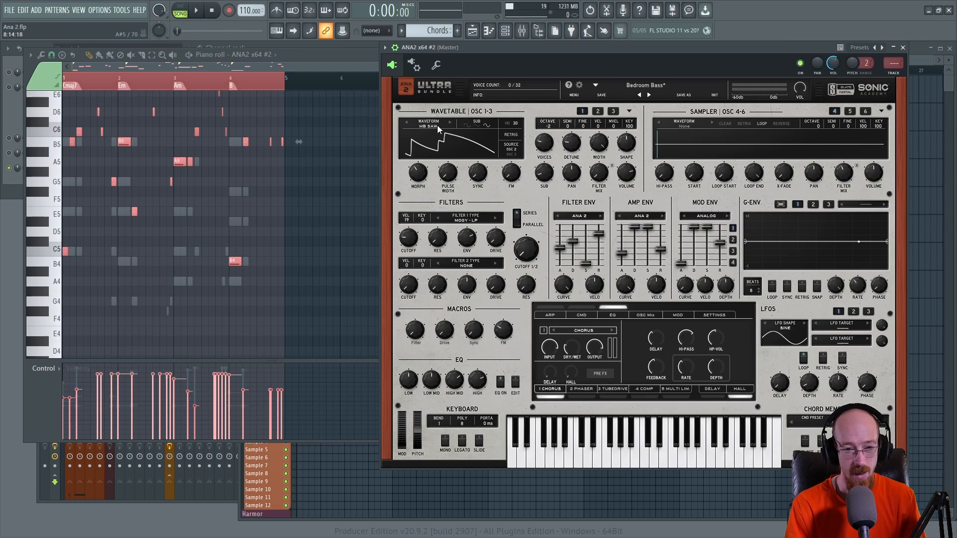
Step: Switch the wavetable oscillator's waveform to SAW COLLECTION
{"action": "left_click", "coordinate": [451, 121]}
{"action": "left_click", "coordinate": [450, 122]}
{"action": "left_click", "coordinate": [452, 124]}
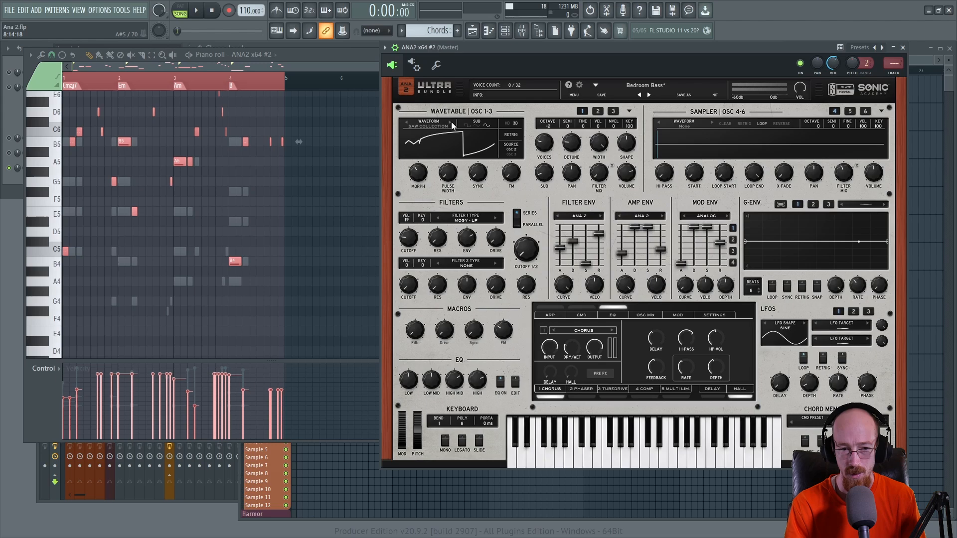
Step: Play the loop with the new waveform, transpose all the bass notes down one octave, and restart playback
{"action": "key", "text": "space"}
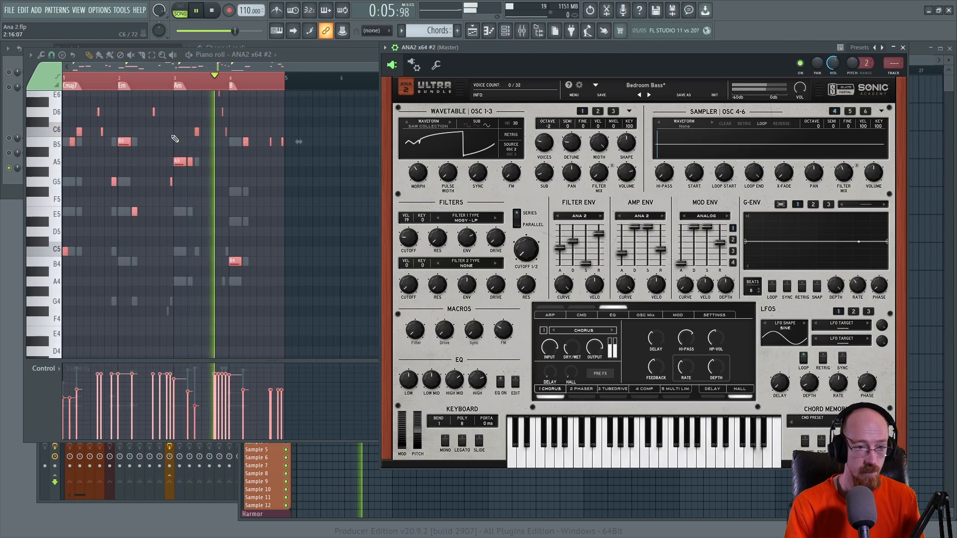
{"action": "left_click", "coordinate": [301, 56]}
{"action": "key", "text": "ctrl+Down"}
{"action": "key", "text": "space"}
{"action": "key", "text": "space"}
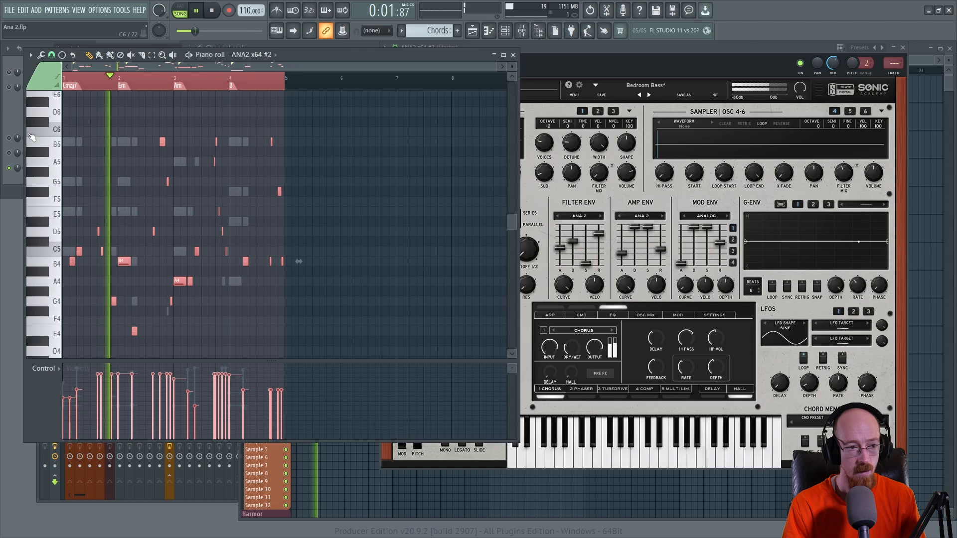
Step: Unmute the first ANA2 channel and slightly adjust the bass channel's volume
{"action": "key", "text": "F6"}
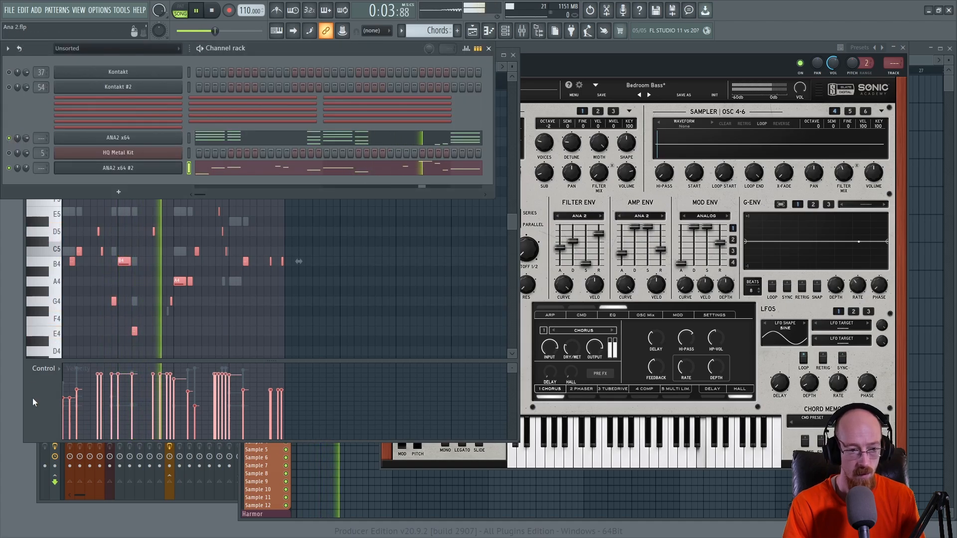
{"action": "key", "text": "F6"}
{"action": "left_click_drag", "start_coordinate": [833, 66], "coordinate": [833, 64]}
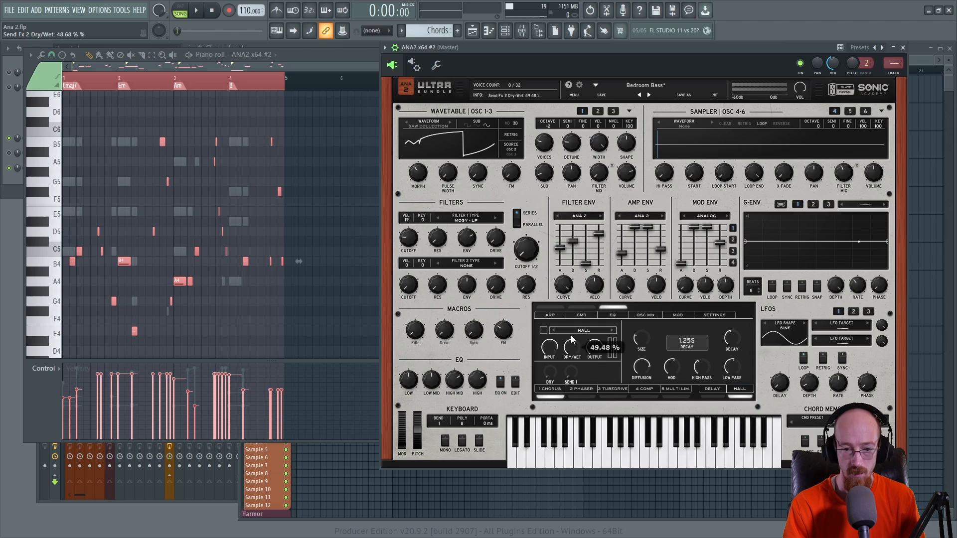
Step: Adjust the Hall reverb's dry/wet mix, size and decay on the bass sound
{"action": "left_click_drag", "start_coordinate": [572, 352], "coordinate": [567, 360]}
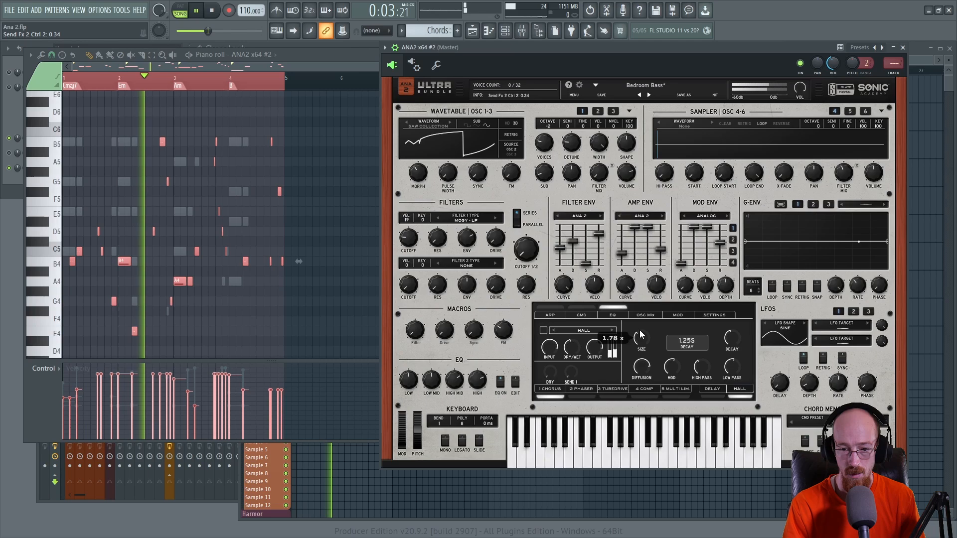
{"action": "left_click_drag", "start_coordinate": [641, 340], "coordinate": [641, 342]}
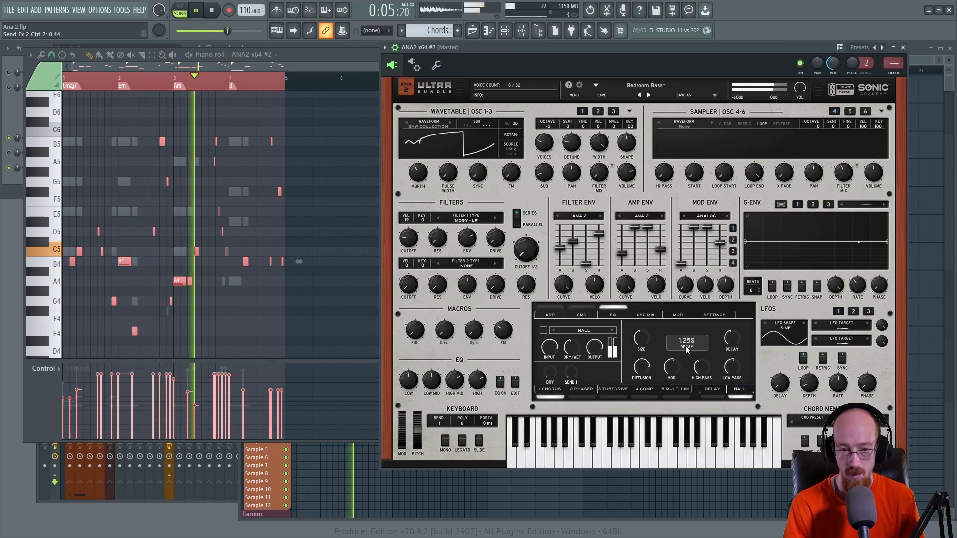
{"action": "left_click_drag", "start_coordinate": [734, 348], "coordinate": [735, 332]}
Step: Open the ANA2 preset browser and audition Berlinetta Bass, BFG 10k, Big Bass and Big Bottom with the loop playing
{"action": "left_click", "coordinate": [655, 88]}
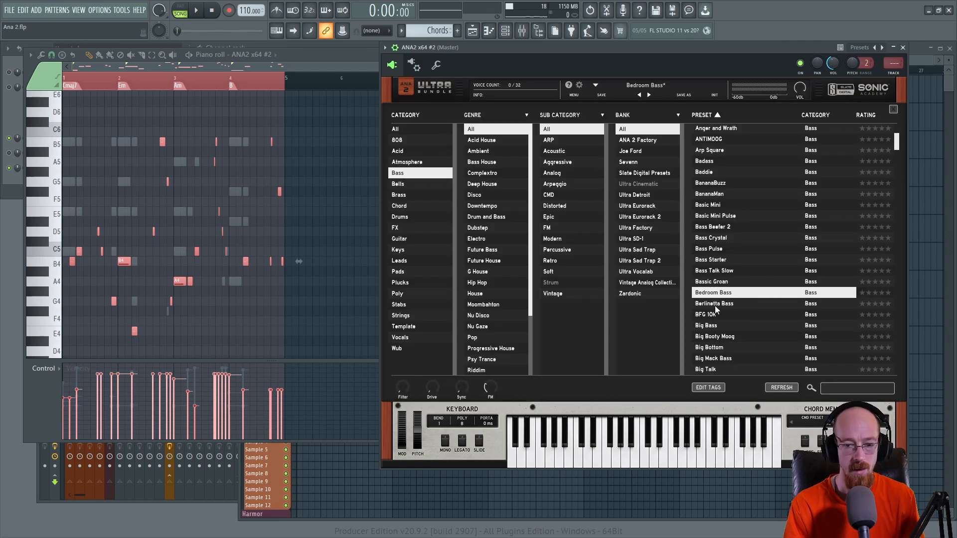
{"action": "left_click", "coordinate": [734, 304]}
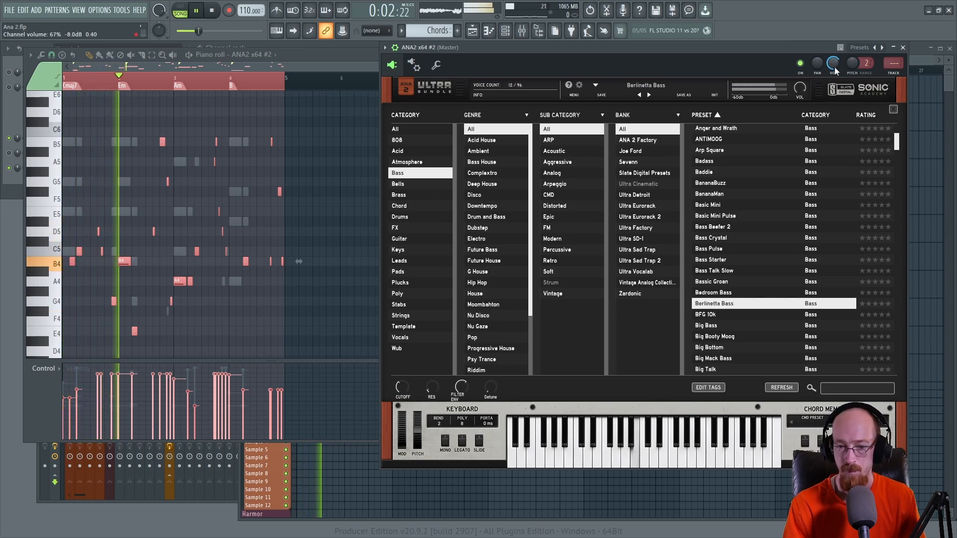
{"action": "left_click", "coordinate": [715, 314]}
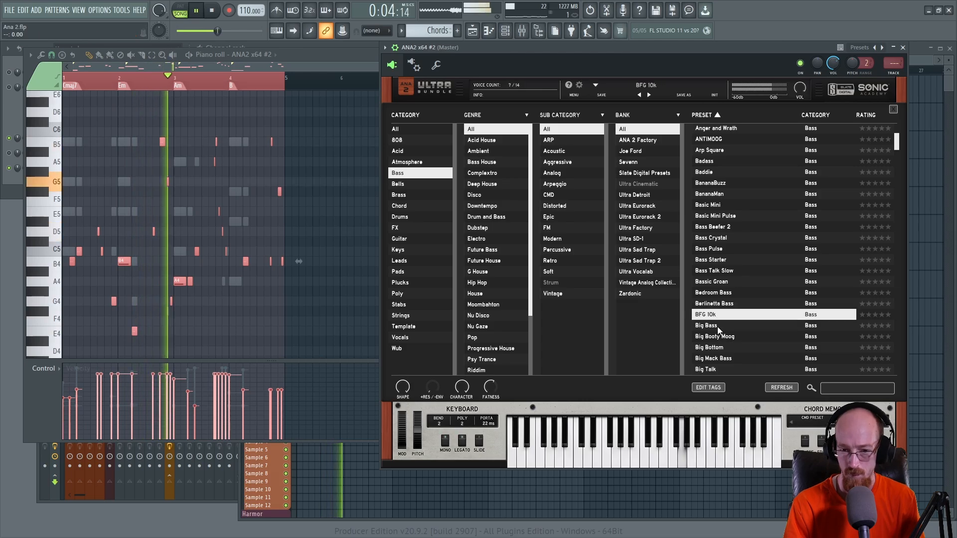
{"action": "left_click", "coordinate": [717, 327]}
{"action": "scroll", "coordinate": [723, 325], "scroll_direction": "down", "scroll_amount": 3}
{"action": "left_click", "coordinate": [725, 241]}
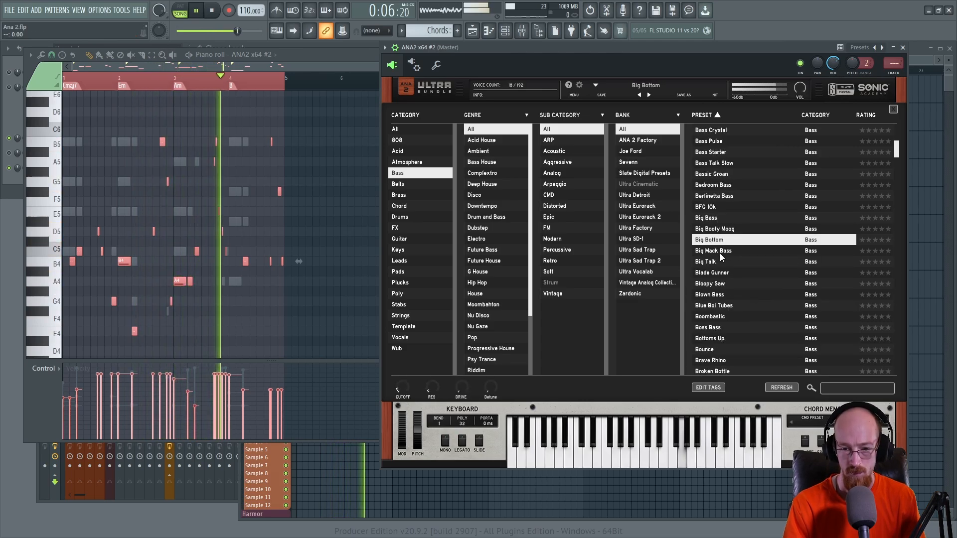
Step: Audition the bass presets Big Mack Bass, Big Talk, Blade Gunner, Bloopy Saw, Blown Bass and Blue Boi Tubes
{"action": "left_click", "coordinate": [721, 253]}
{"action": "left_click", "coordinate": [721, 263]}
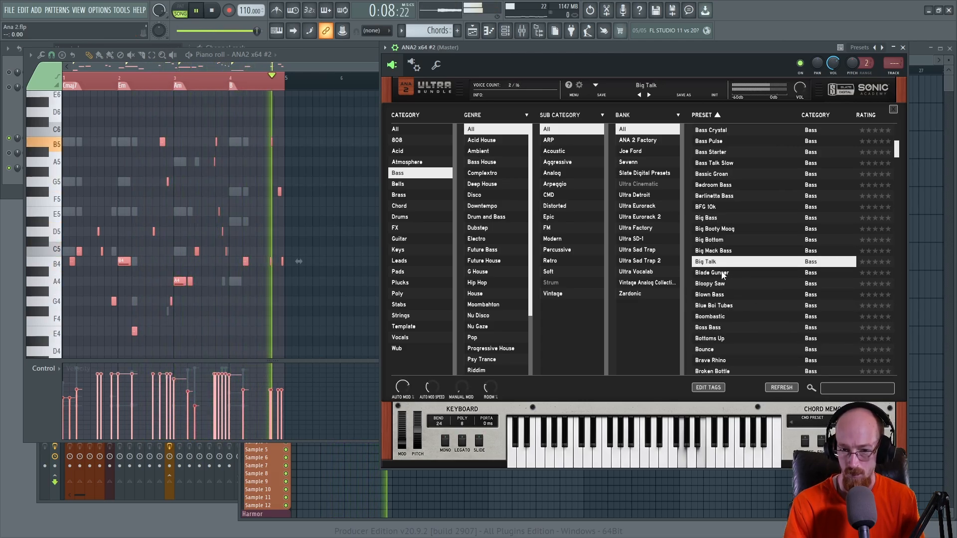
{"action": "left_click", "coordinate": [723, 274]}
{"action": "left_click", "coordinate": [722, 284]}
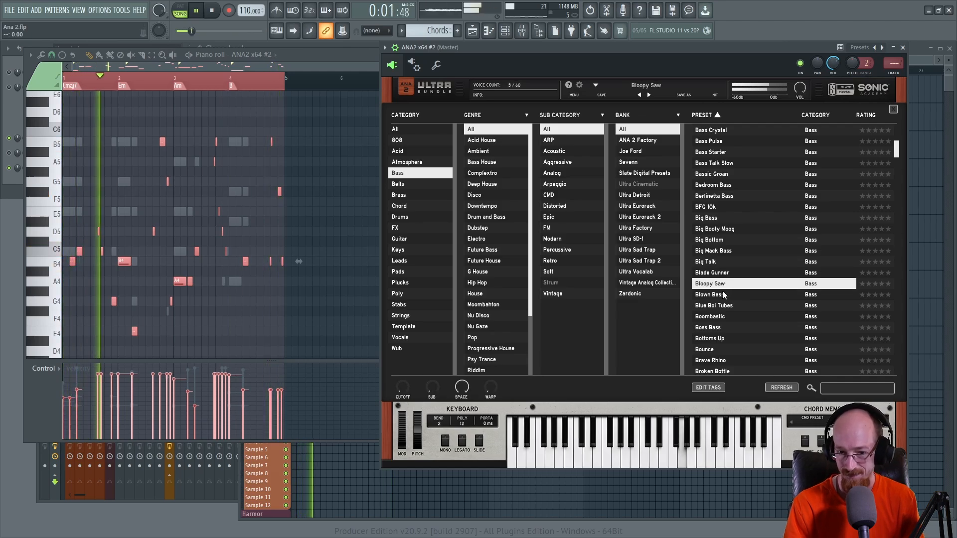
{"action": "left_click", "coordinate": [724, 294]}
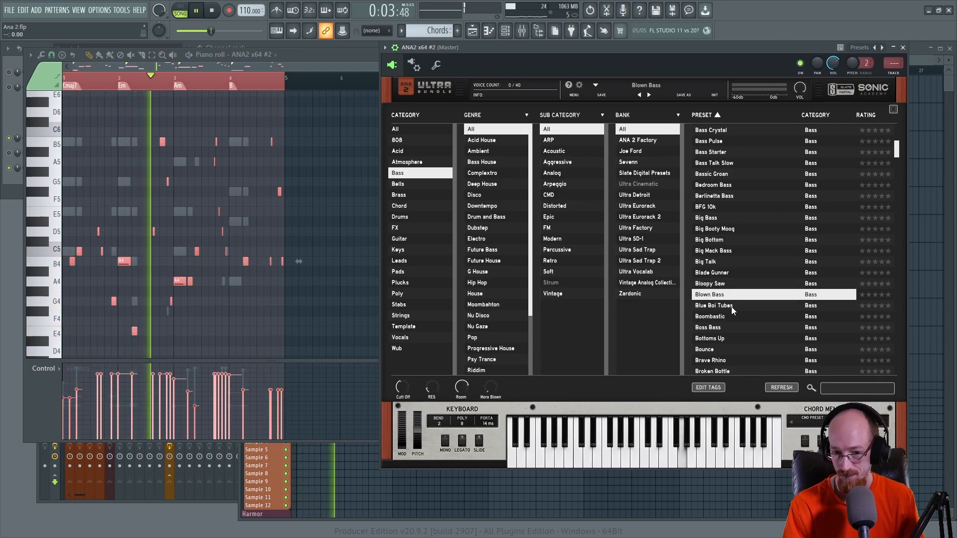
{"action": "left_click", "coordinate": [730, 306]}
Step: Audition the bass presets Boss Bass, Bumble Bee Bass, Bunker Funker and Capitalist Faliure
{"action": "scroll", "coordinate": [728, 309], "scroll_direction": "down", "scroll_amount": 2}
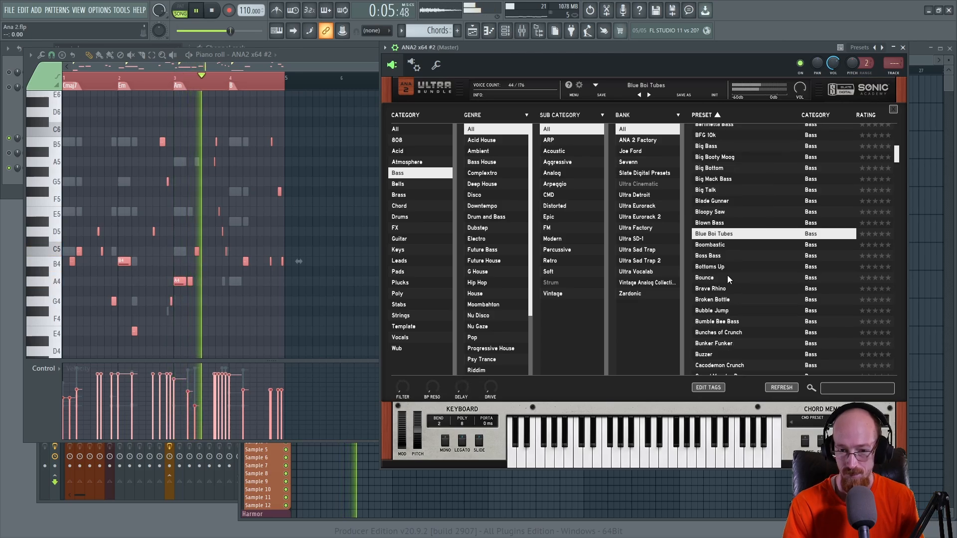
{"action": "left_click", "coordinate": [719, 256]}
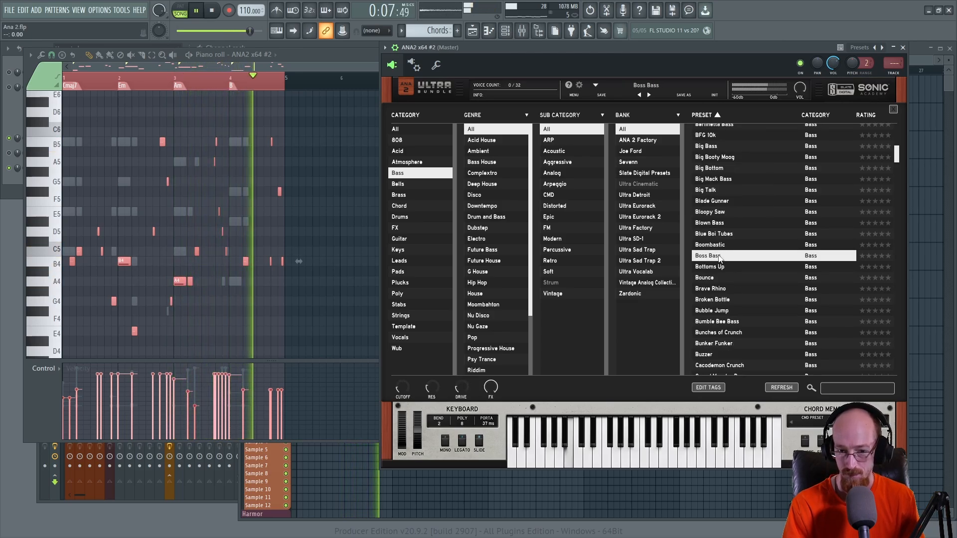
{"action": "scroll", "coordinate": [732, 256], "scroll_direction": "down", "scroll_amount": 3}
{"action": "left_click", "coordinate": [723, 215]}
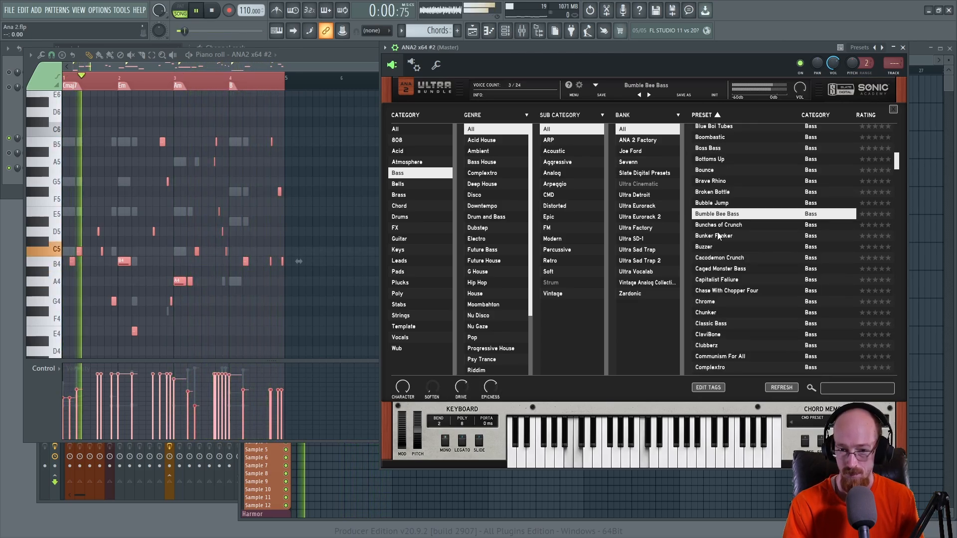
{"action": "left_click", "coordinate": [721, 235]}
{"action": "left_click", "coordinate": [720, 279]}
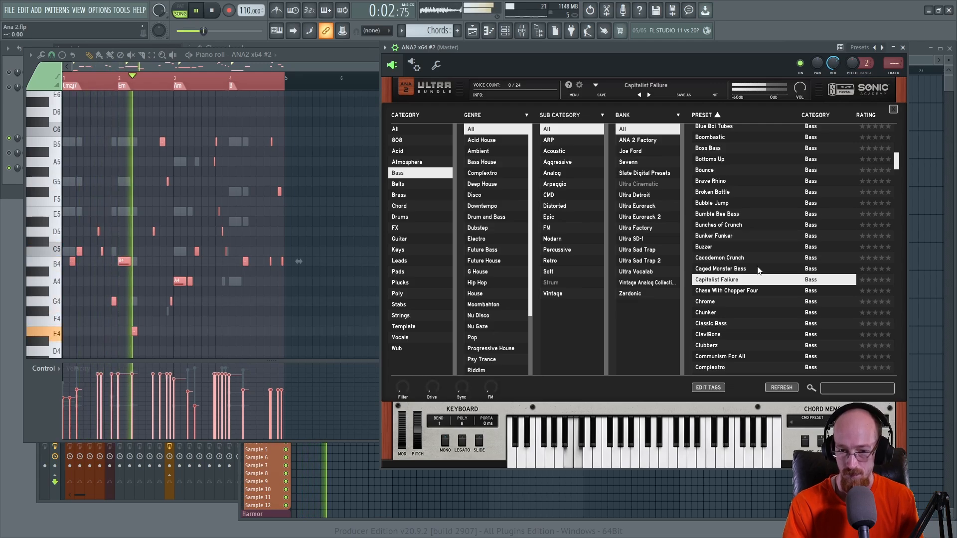
Step: Audition the bass presets Chrome, Classic Bass and Complextro
{"action": "scroll", "coordinate": [720, 279], "scroll_direction": "down", "scroll_amount": 2}
{"action": "left_click", "coordinate": [718, 230]}
{"action": "left_click", "coordinate": [714, 254]}
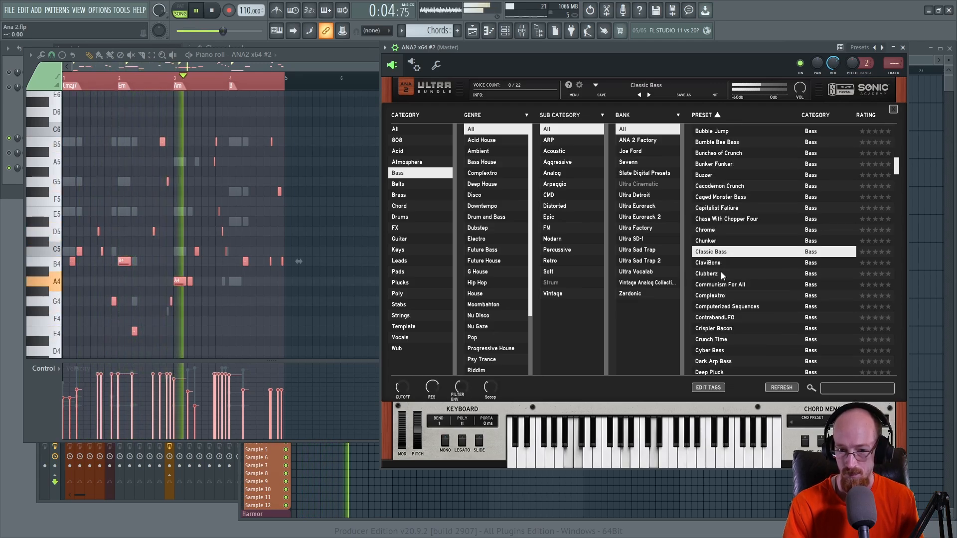
{"action": "left_click", "coordinate": [720, 296]}
Step: Audition the bass presets Crispier Bacon, Crunch Time, Digit Dot, Digital Brass, Doink House and Dougie Bass
{"action": "scroll", "coordinate": [730, 240], "scroll_direction": "down", "scroll_amount": 3}
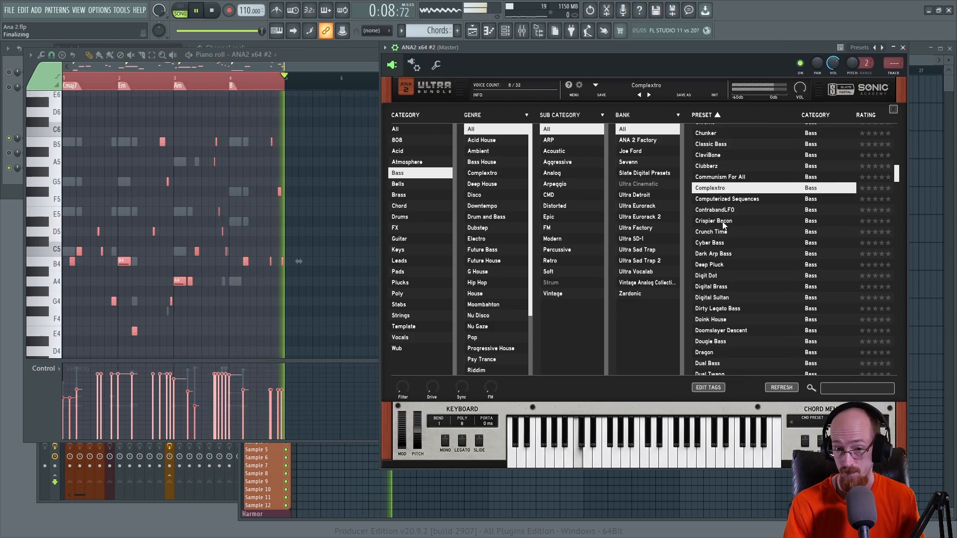
{"action": "left_click", "coordinate": [723, 222]}
{"action": "left_click", "coordinate": [720, 233]}
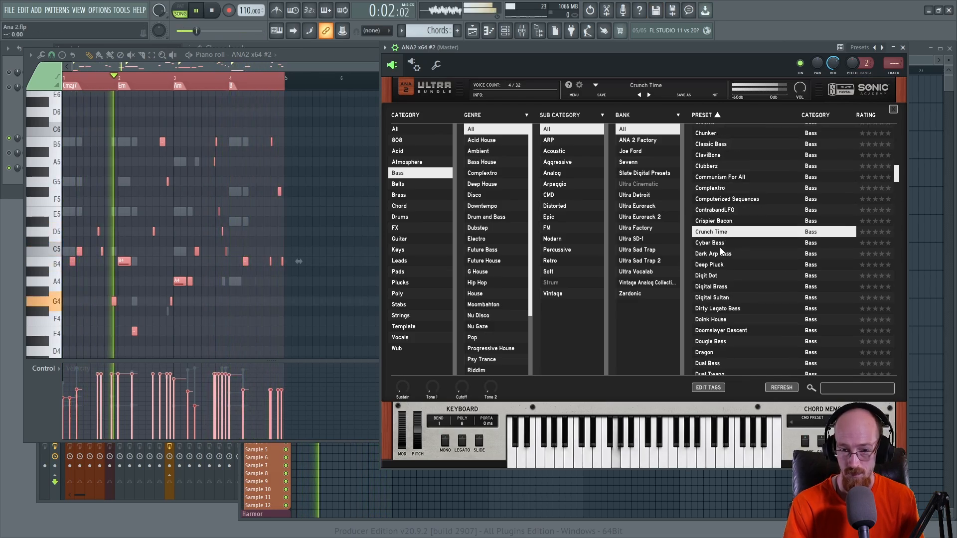
{"action": "left_click", "coordinate": [723, 276]}
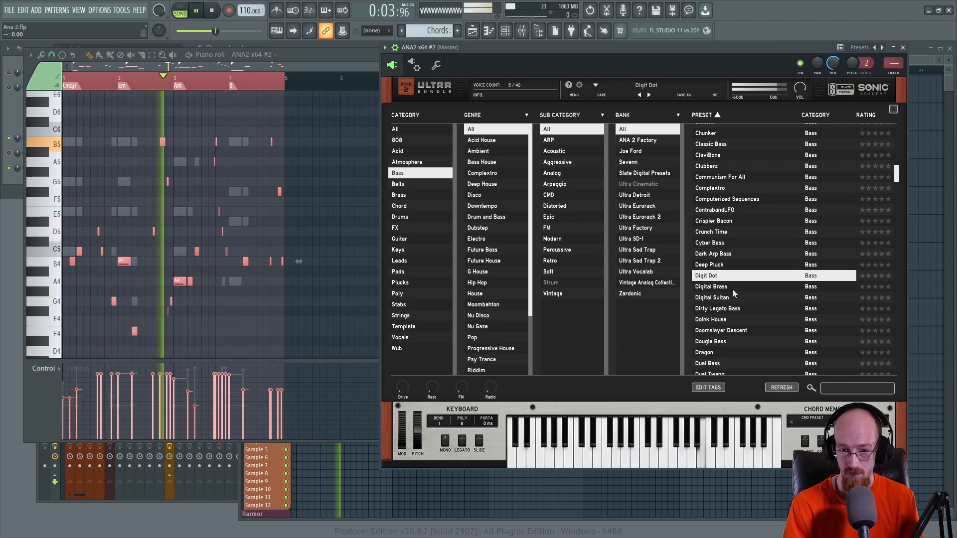
{"action": "left_click", "coordinate": [726, 288]}
{"action": "left_click", "coordinate": [731, 320]}
{"action": "left_click", "coordinate": [735, 341]}
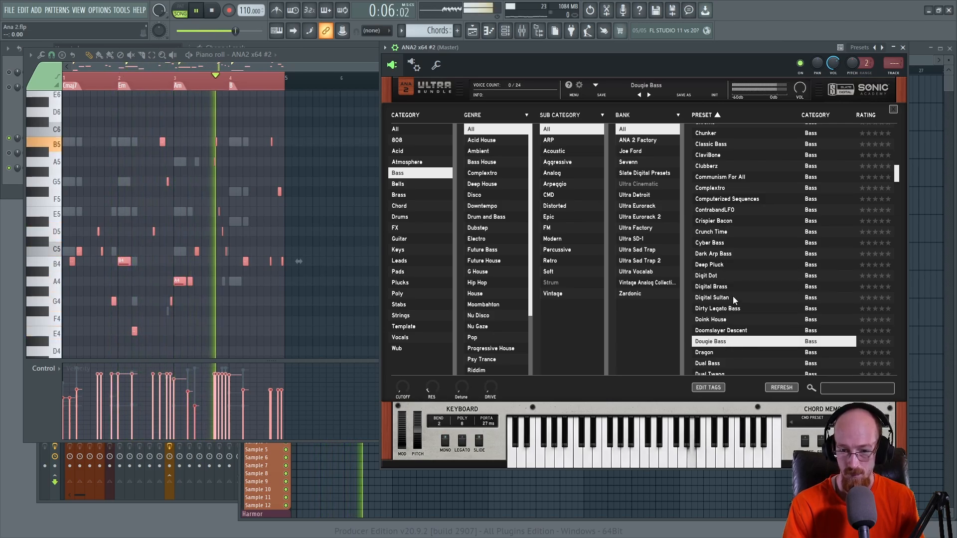
Step: Audition the bass presets Dual Bass, Dual Twang, Dunker and DX Bass
{"action": "scroll", "coordinate": [730, 314], "scroll_direction": "down", "scroll_amount": 3}
{"action": "left_click", "coordinate": [723, 291]}
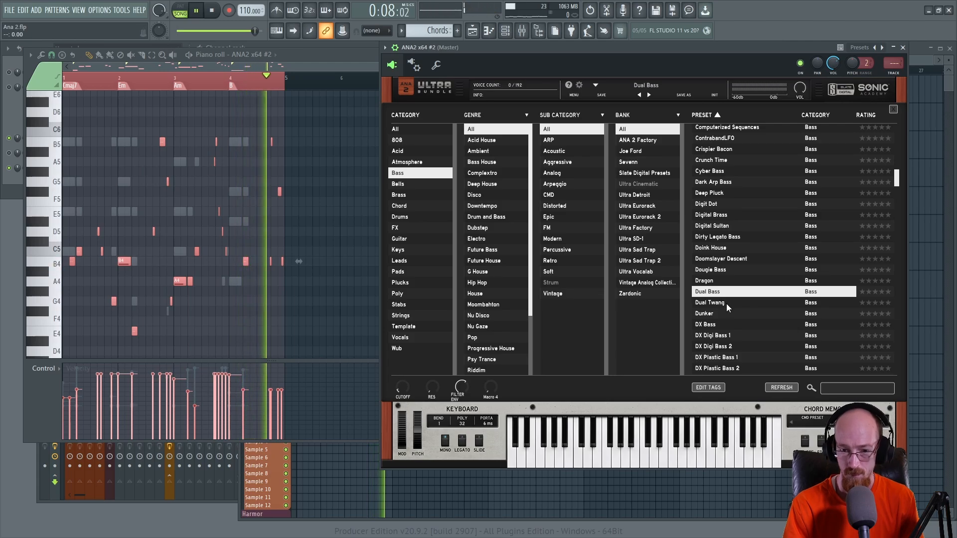
{"action": "left_click", "coordinate": [727, 303]}
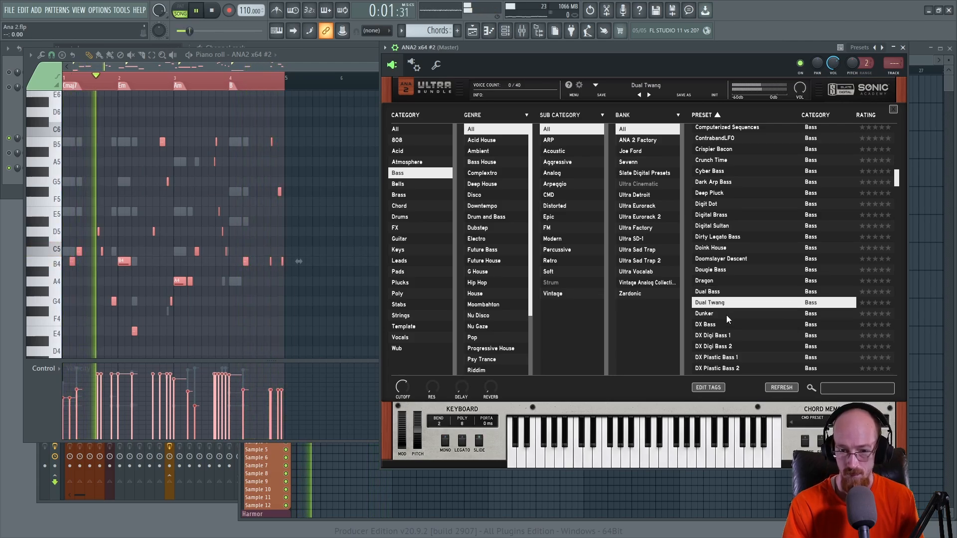
{"action": "left_click", "coordinate": [725, 315]}
{"action": "left_click", "coordinate": [726, 324]}
Step: Audition DX Digi Bass 1, load the DX Plastic Bass 1 preset instead, and close the preset browser
{"action": "scroll", "coordinate": [742, 260], "scroll_direction": "down", "scroll_amount": 3}
{"action": "scroll", "coordinate": [741, 254], "scroll_direction": "down", "scroll_amount": 1}
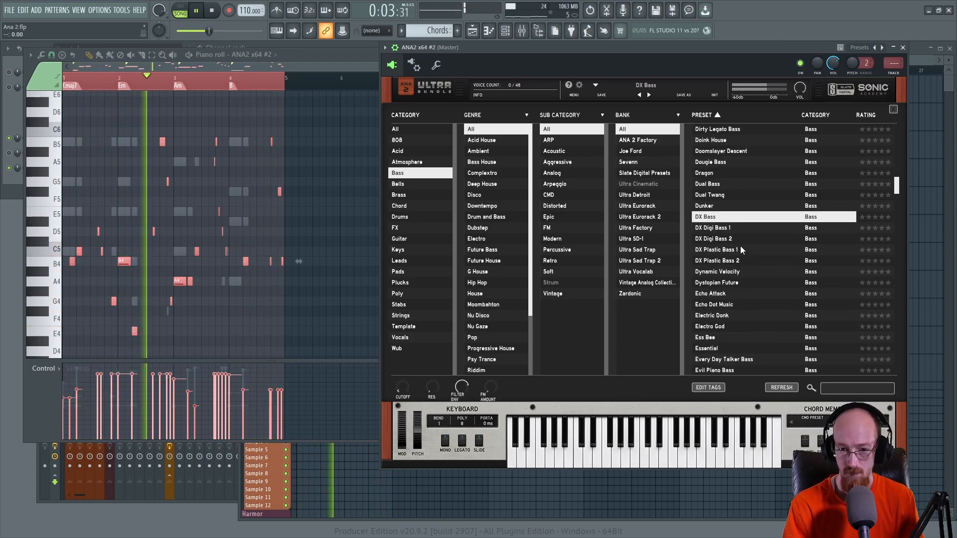
{"action": "left_click", "coordinate": [741, 226]}
{"action": "scroll", "coordinate": [732, 269], "scroll_direction": "down", "scroll_amount": 3}
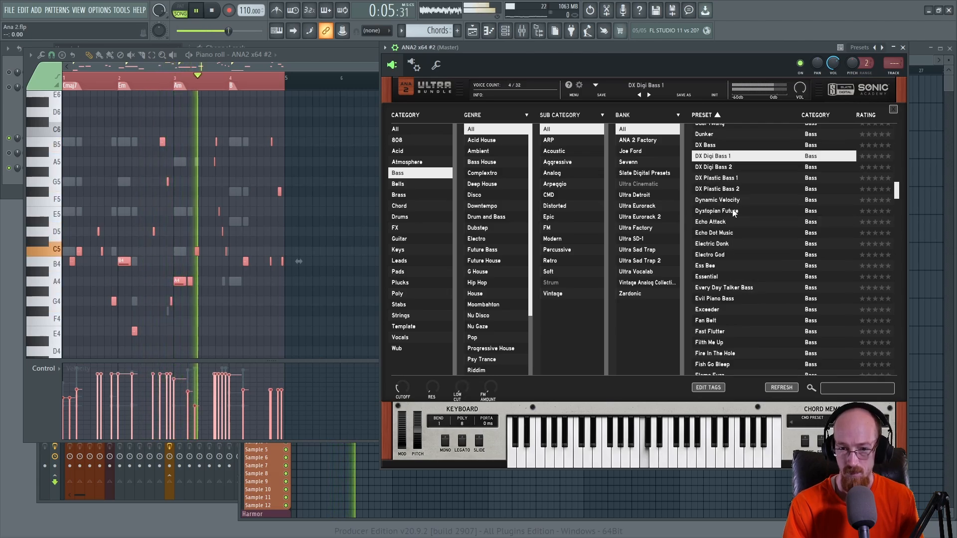
{"action": "left_click", "coordinate": [728, 178]}
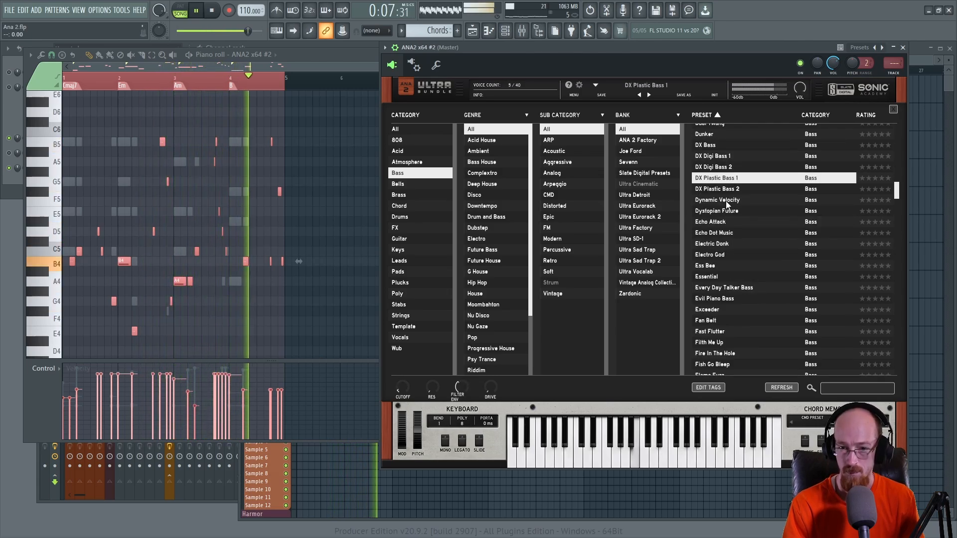
{"action": "key", "text": "space"}
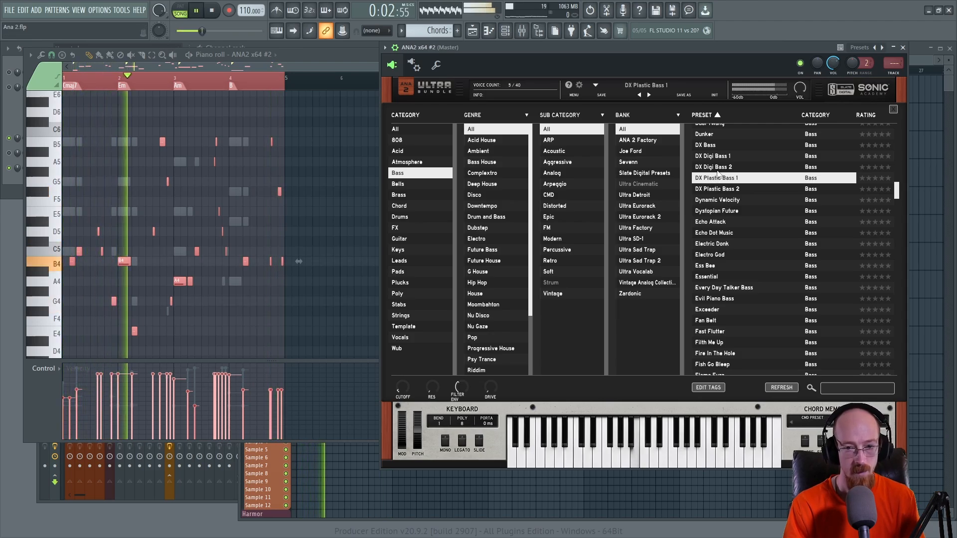
{"action": "left_click", "coordinate": [892, 109]}
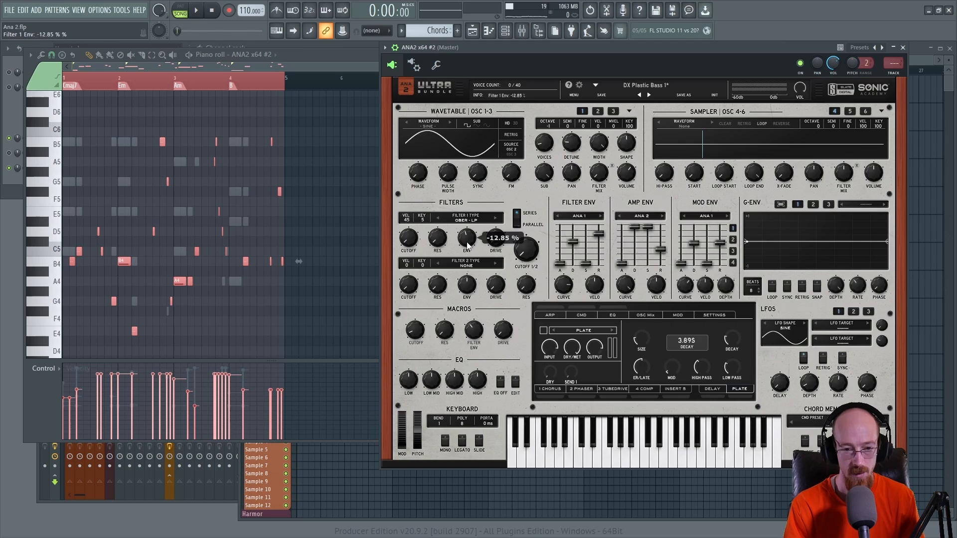
Step: Try a different Filter 1 envelope amount while playing the loop, and stop playback
{"action": "key", "text": "space"}
{"action": "left_click_drag", "start_coordinate": [466, 239], "coordinate": [467, 244]}
{"action": "key", "text": "space"}
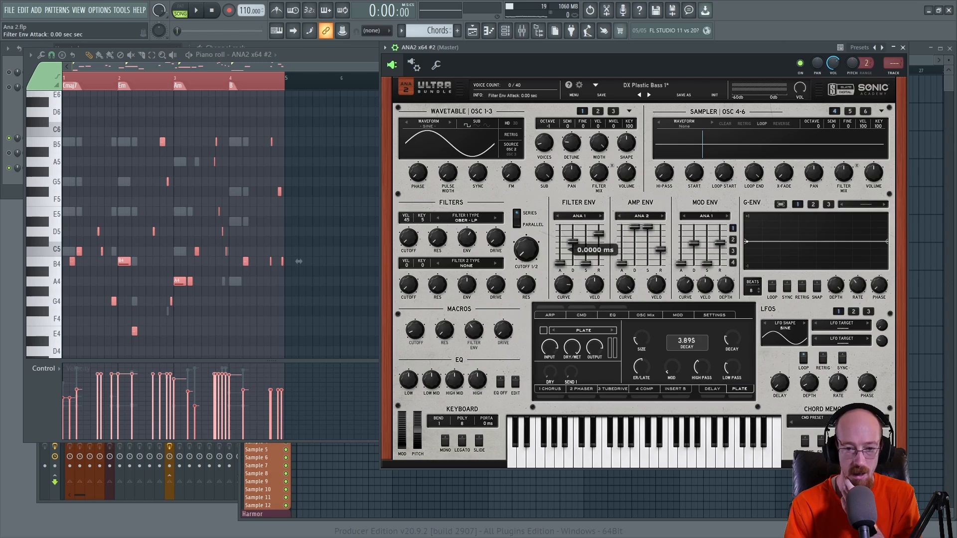
Step: Play the loop, raise the filter envelope's attack to about 0.02 seconds, and stop playback
{"action": "key", "text": "space"}
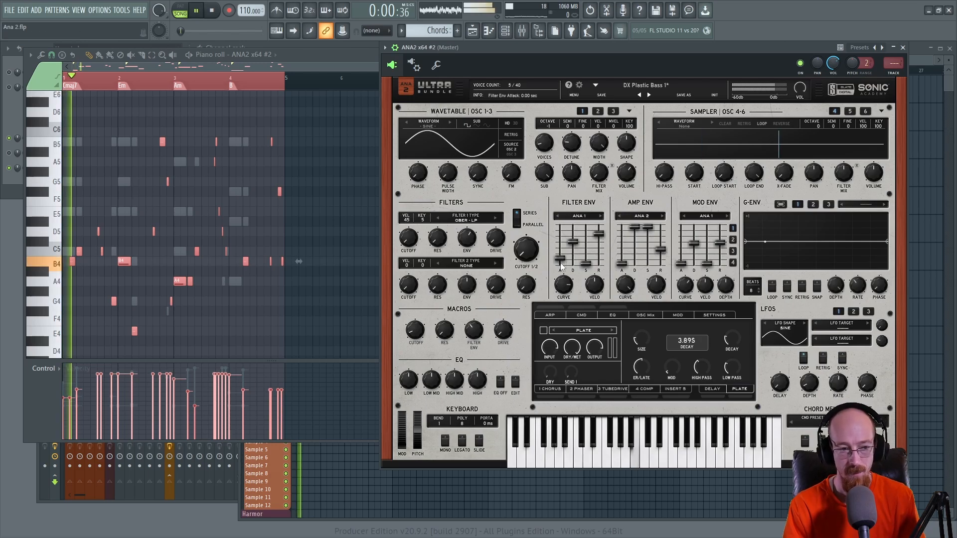
{"action": "mouse_move", "coordinate": [561, 266]}
{"action": "left_mouse_down"}
{"action": "mouse_move", "coordinate": [561, 247]}
{"action": "mouse_move", "coordinate": [561, 258]}
{"action": "mouse_move", "coordinate": [573, 244]}
{"action": "mouse_move", "coordinate": [563, 263]}
{"action": "left_mouse_up"}
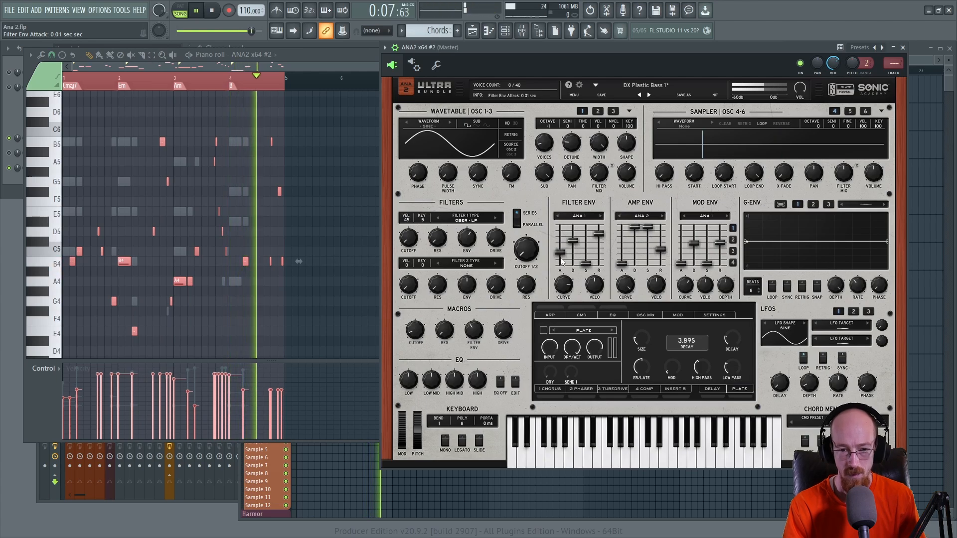
{"action": "key", "text": "space"}
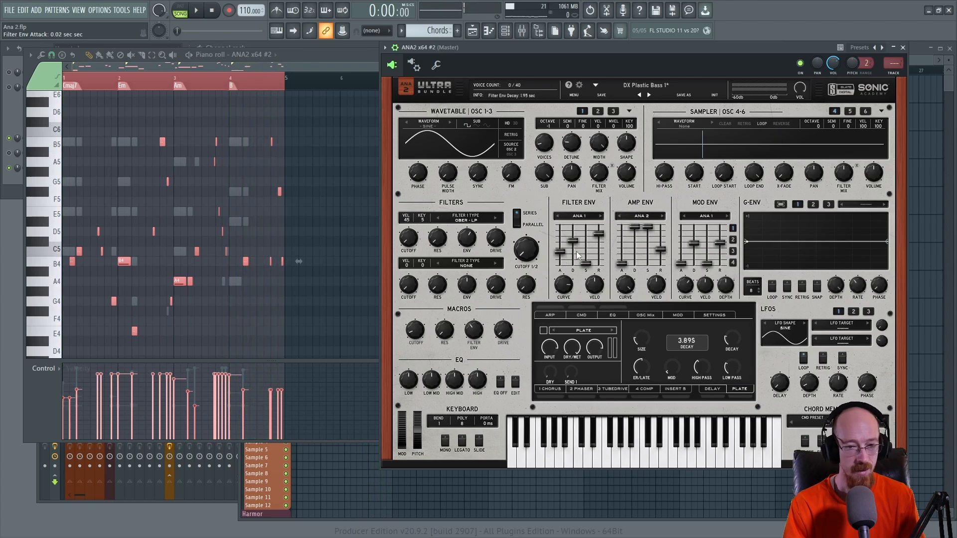
Step: Set Filter 1's envelope amount to 14.35%
{"action": "mouse_move", "coordinate": [465, 238]}
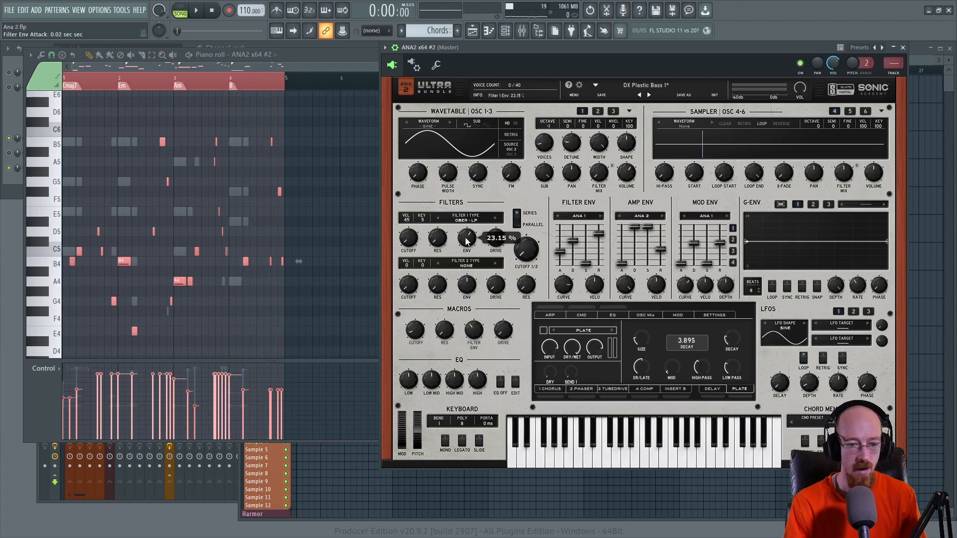
{"action": "mouse_move", "coordinate": [467, 241]}
{"action": "left_mouse_down"}
{"action": "mouse_move", "coordinate": [466, 233]}
{"action": "mouse_move", "coordinate": [467, 242]}
{"action": "left_mouse_up"}
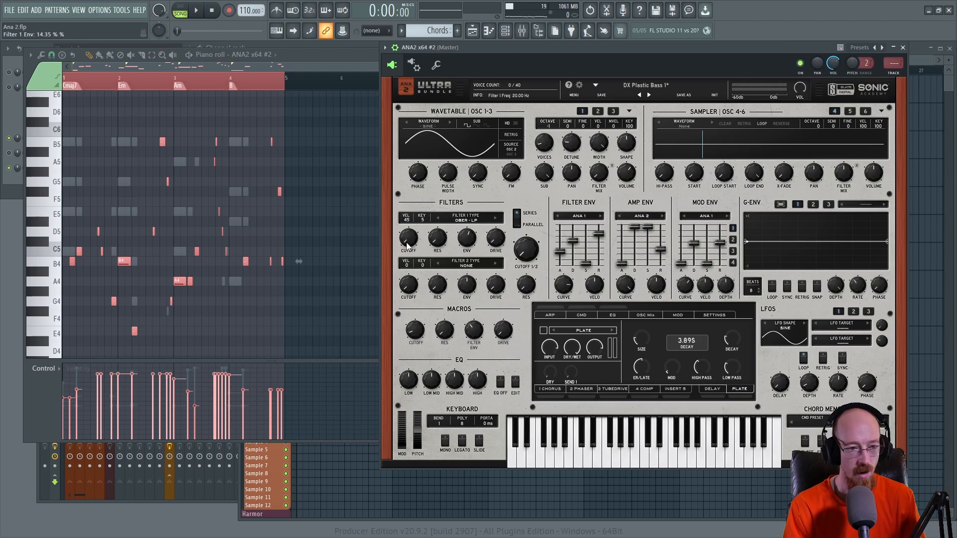
Step: Play the loop, set Filter 1's cutoff to 20 Hz and its envelope amount to 4.75%, and stop playback
{"action": "key", "text": "space"}
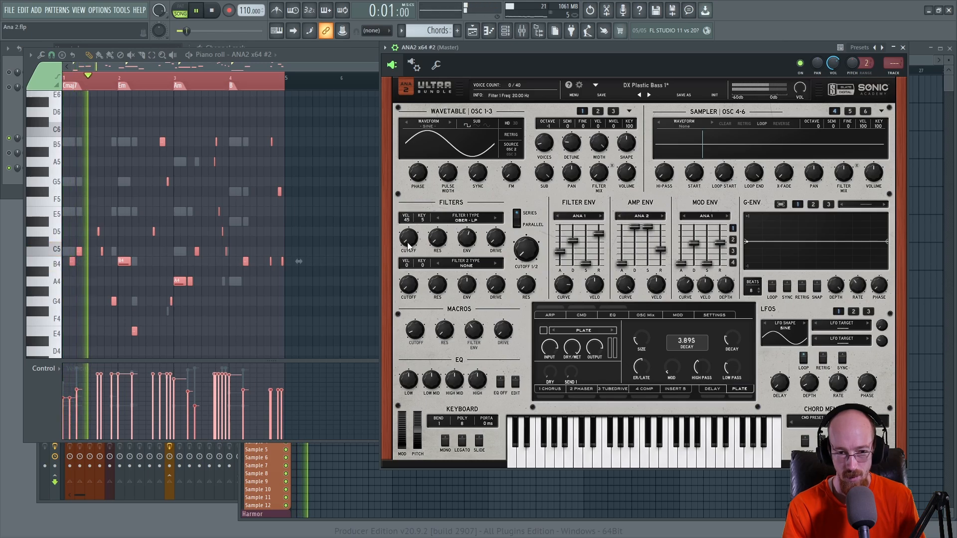
{"action": "left_click_drag", "start_coordinate": [408, 238], "coordinate": [409, 247]}
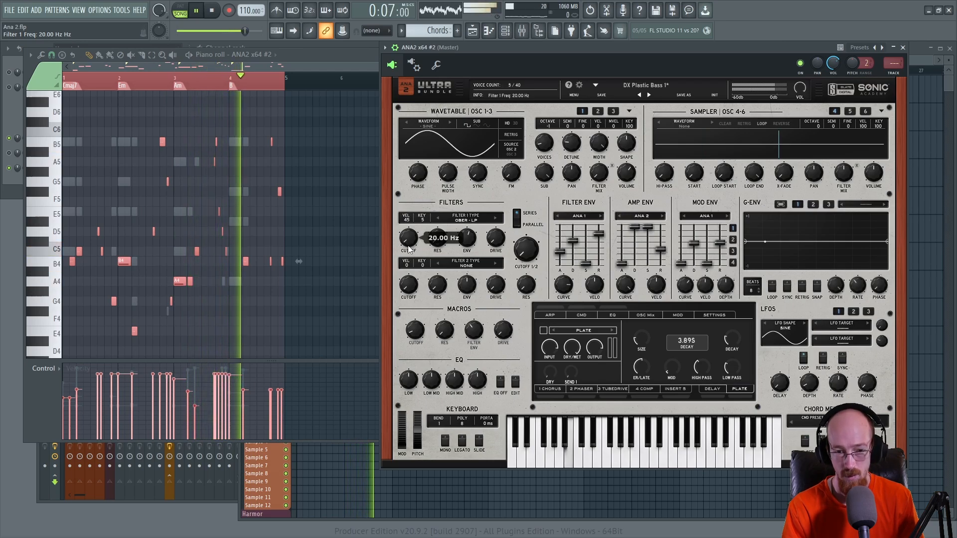
{"action": "scroll", "coordinate": [466, 243], "scroll_direction": "down", "scroll_amount": 5}
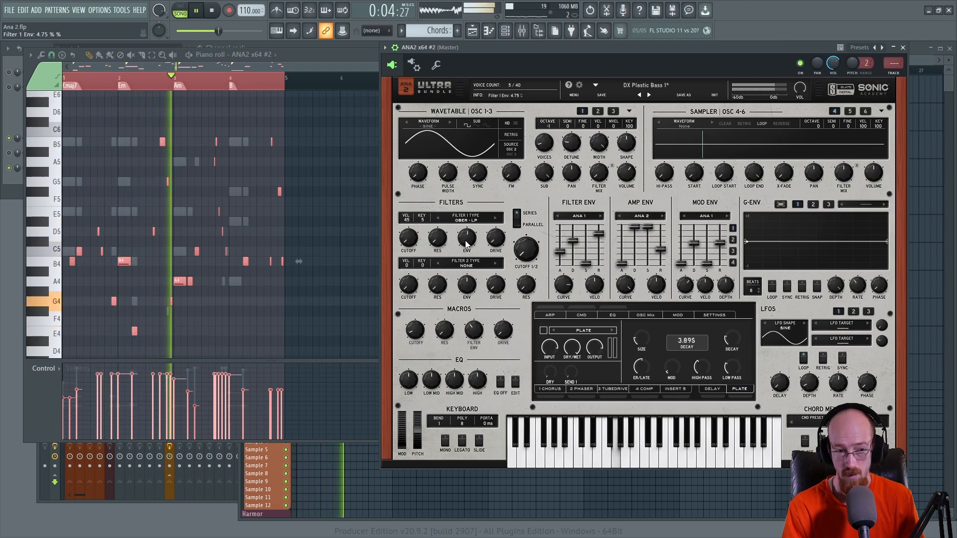
{"action": "key", "text": "space"}
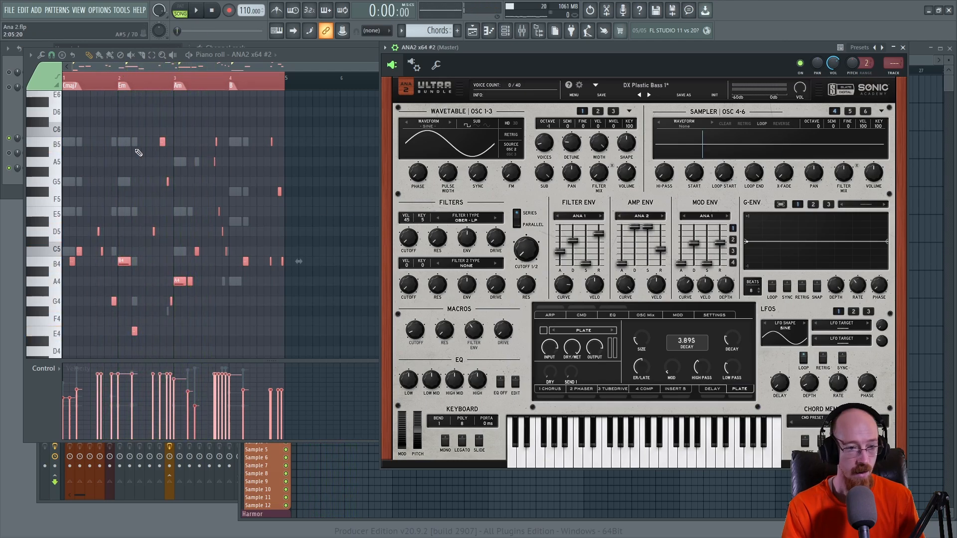
Step: Add a very short A5 grace note just before the B5 note in bar 2 and play the loop to check it
{"action": "scroll", "coordinate": [197, 164], "scroll_direction": "up", "scroll_amount": 4}
{"action": "left_click", "coordinate": [194, 152]}
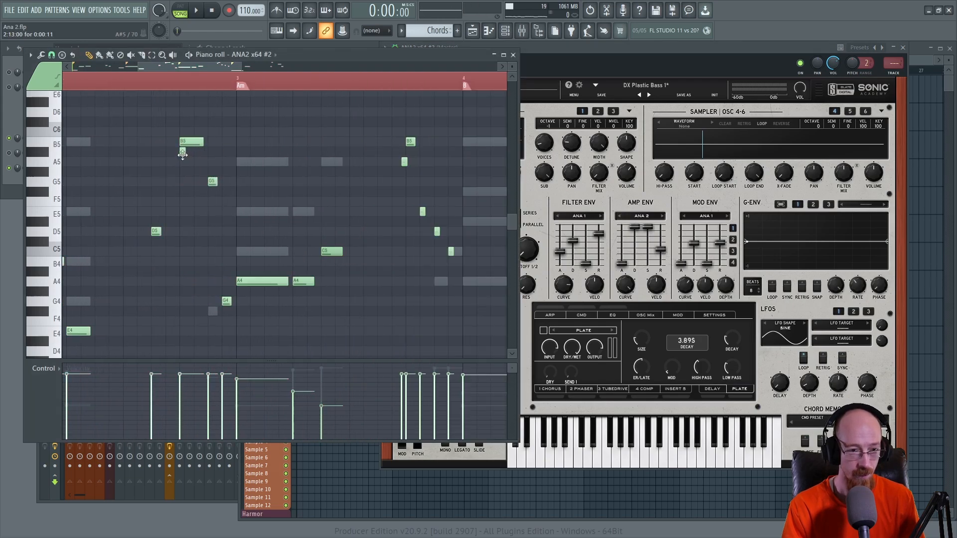
{"action": "left_click_drag", "start_coordinate": [182, 155], "coordinate": [177, 155]}
{"action": "key", "text": "space"}
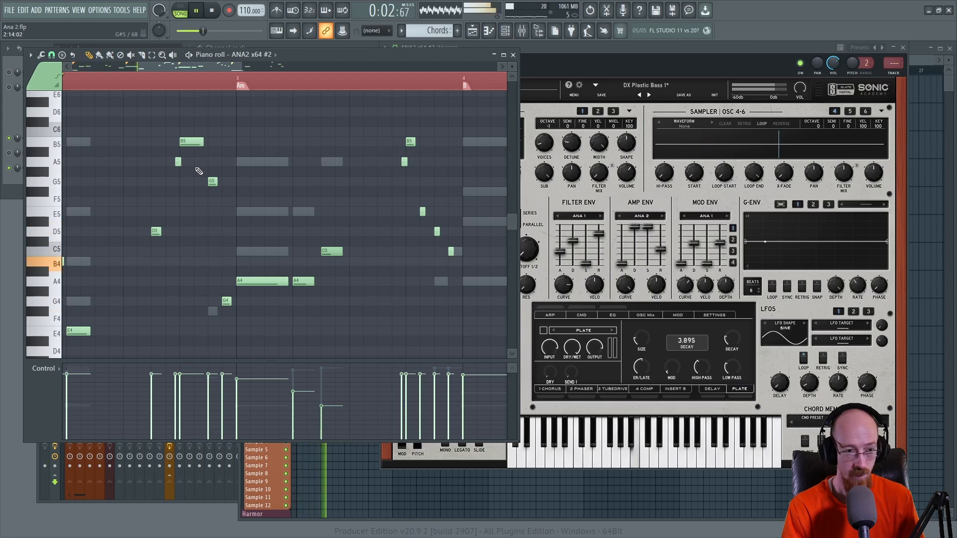
{"action": "scroll", "coordinate": [209, 172], "scroll_direction": "down", "scroll_amount": 2, "text": "ctrl"}
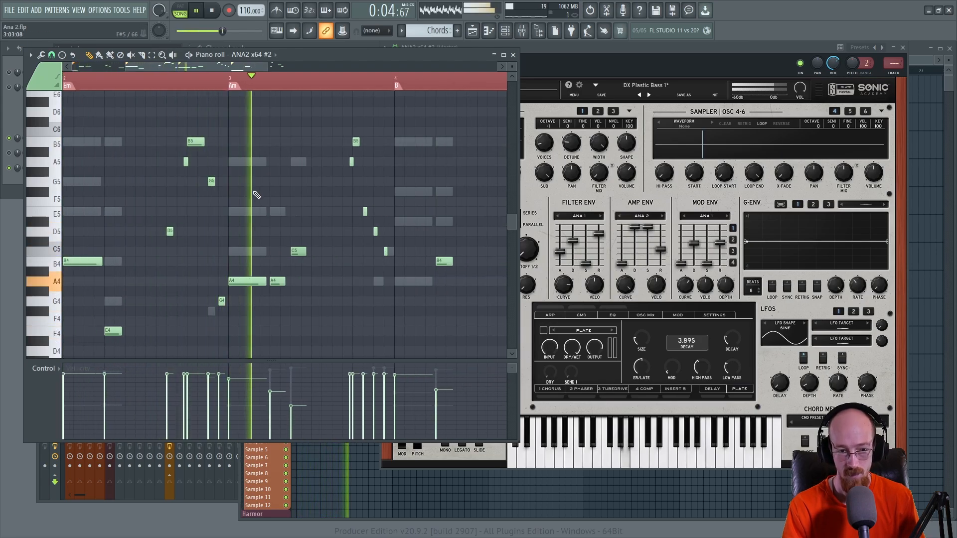
{"action": "key", "text": "space"}
Step: Raise the short grace note before B5 in bar 2 to C6 and play the loop
{"action": "scroll", "coordinate": [187, 161], "scroll_direction": "up", "scroll_amount": 2, "text": "ctrl"}
{"action": "scroll", "coordinate": [187, 161], "scroll_direction": "up", "scroll_amount": 2, "text": "ctrl"}
{"action": "left_click_drag", "start_coordinate": [232, 156], "coordinate": [303, 168]}
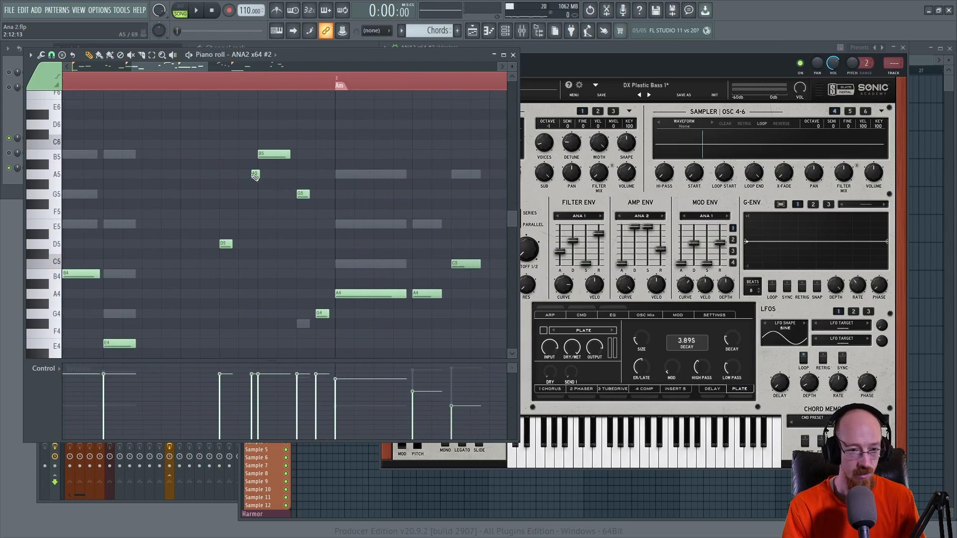
{"action": "left_click", "coordinate": [256, 143]}
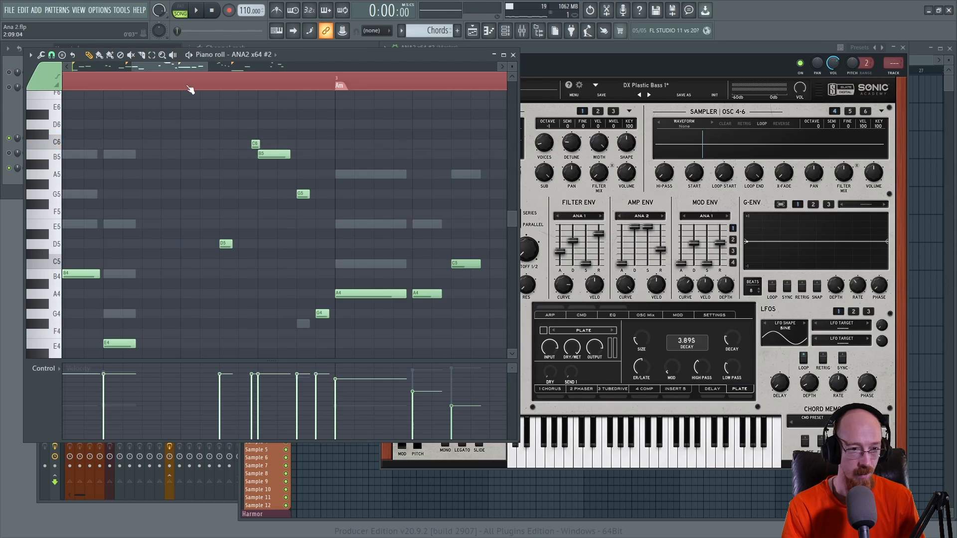
{"action": "scroll", "coordinate": [288, 213], "scroll_direction": "down", "scroll_amount": 2, "text": "ctrl"}
{"action": "key", "text": "space"}
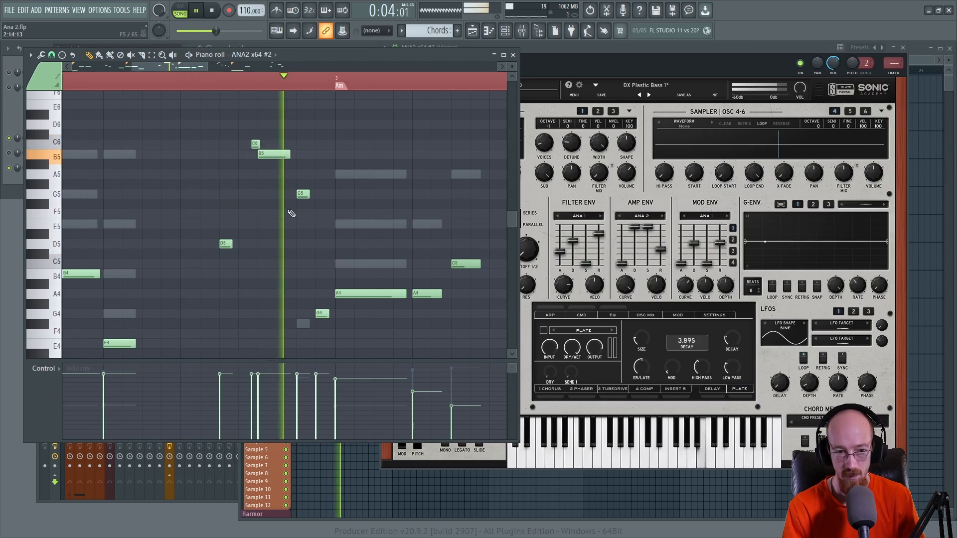
Step: Lower the C6 grace note's velocity to 23% and audition the line from the start of bar 2
{"action": "left_click_drag", "start_coordinate": [285, 132], "coordinate": [296, 145], "text": "ctrl"}
{"action": "key", "text": "space"}
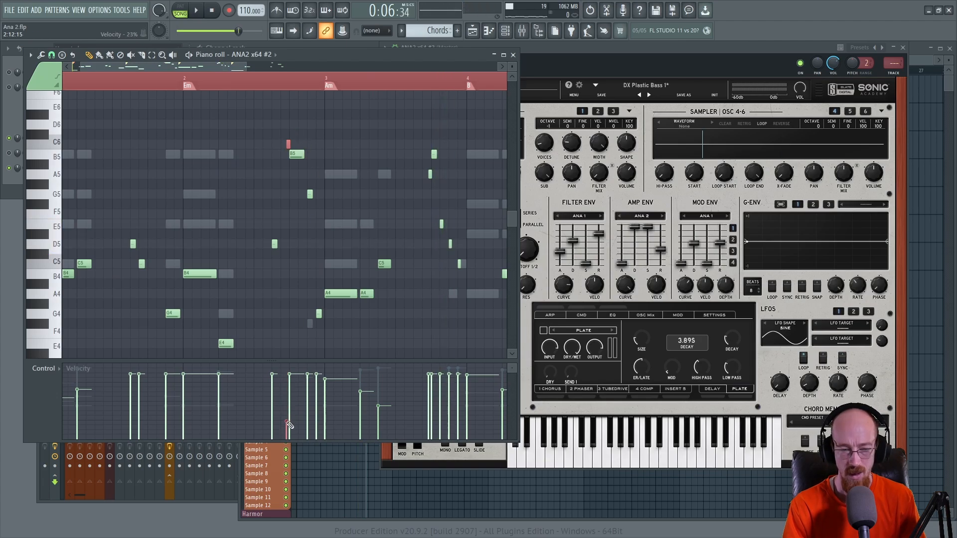
{"action": "key", "text": "space"}
{"action": "key", "text": "space"}
{"action": "left_click_drag", "start_coordinate": [194, 82], "coordinate": [184, 80]}
{"action": "key", "text": "space"}
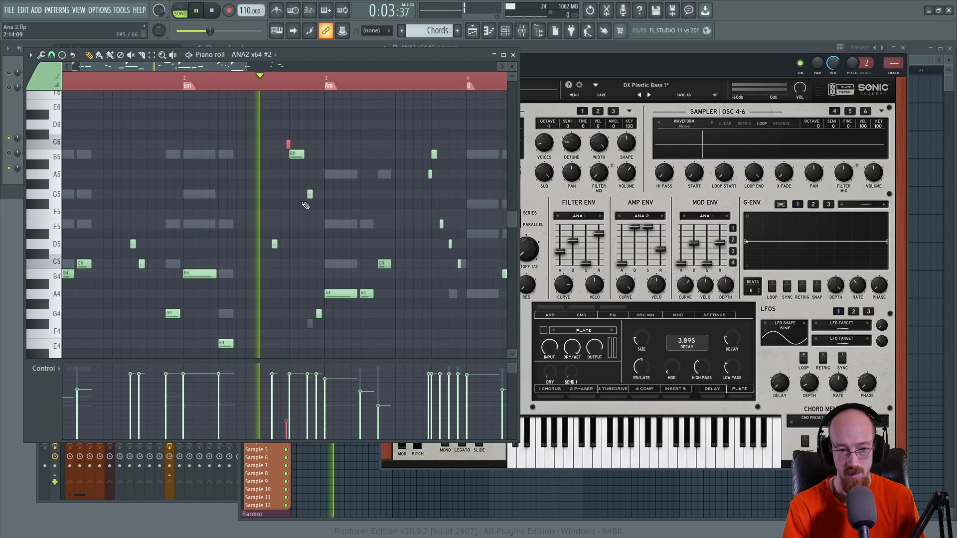
{"action": "key", "text": "space"}
Step: Set Filter 1's velocity amount to 25.60% in ANA2 and audition the bass line from bar 2
{"action": "left_click", "coordinate": [534, 202]}
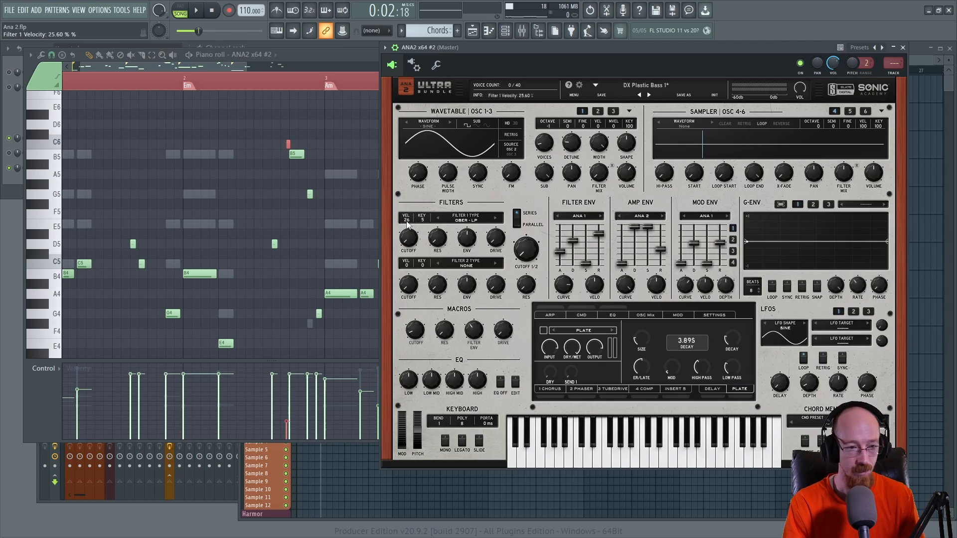
{"action": "key", "text": "space"}
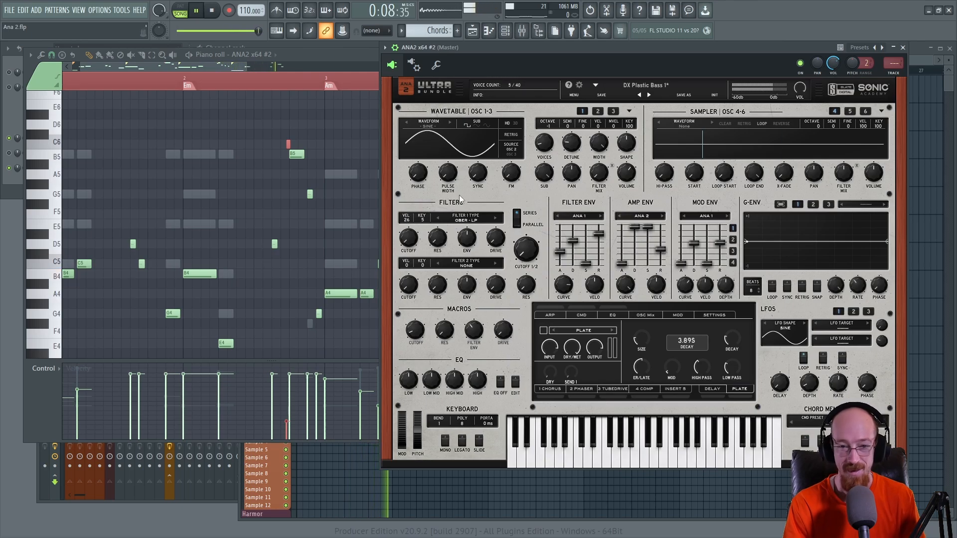
{"action": "key", "text": "space"}
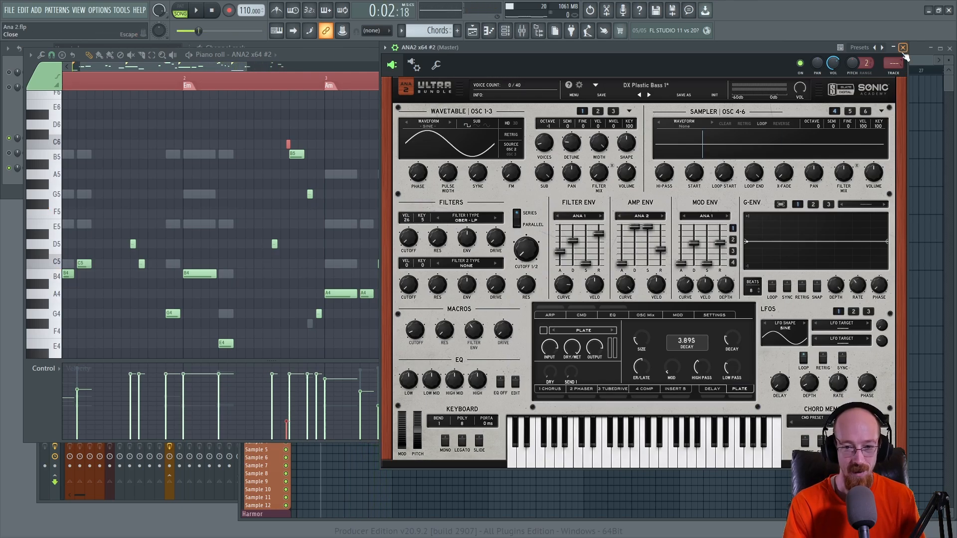
Step: Try shortening the Plate reverb's decay to 1.68 seconds and raising its high pass, and audition the result
{"action": "left_click", "coordinate": [740, 396]}
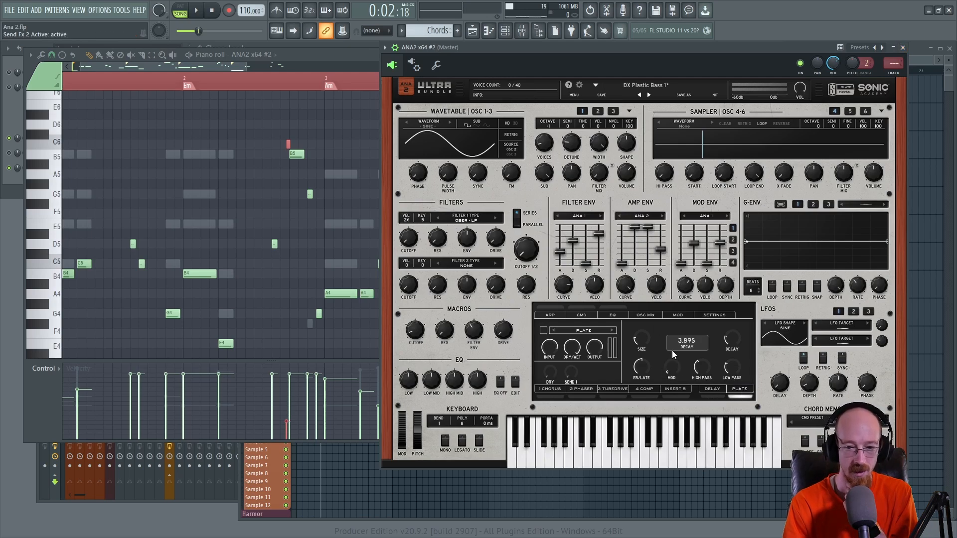
{"action": "left_click_drag", "start_coordinate": [735, 341], "coordinate": [729, 358]}
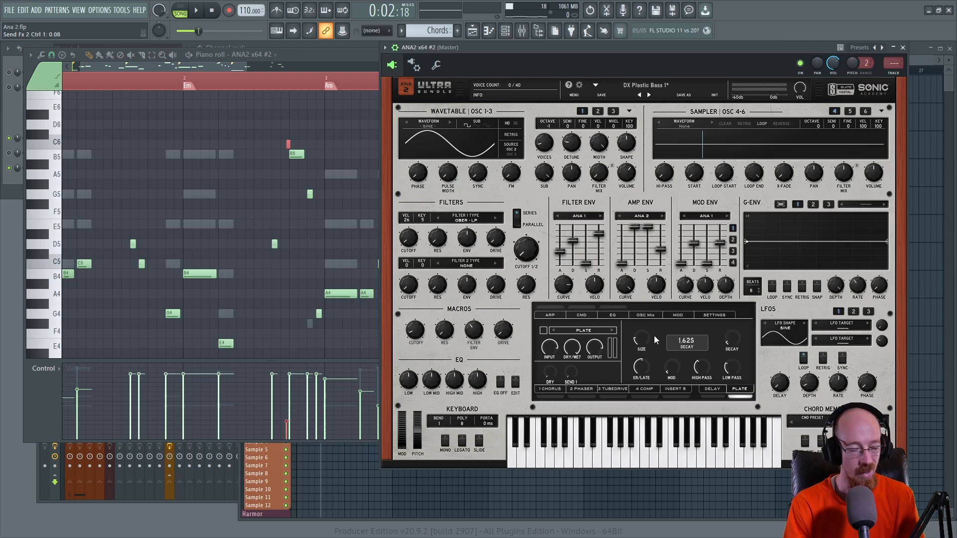
{"action": "left_click_drag", "start_coordinate": [728, 338], "coordinate": [727, 338]}
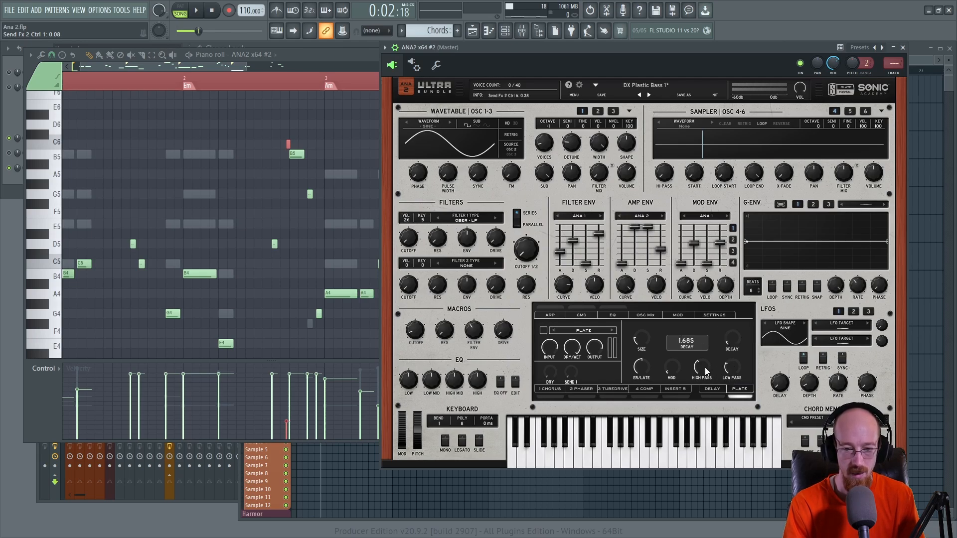
{"action": "left_click_drag", "start_coordinate": [733, 370], "coordinate": [704, 369]}
{"action": "key", "text": "space"}
{"action": "key", "text": "space"}
Step: Try a Plate decay of 0.50 seconds with a much lower low pass and a smaller size, and audition it
{"action": "left_click_drag", "start_coordinate": [739, 339], "coordinate": [735, 354]}
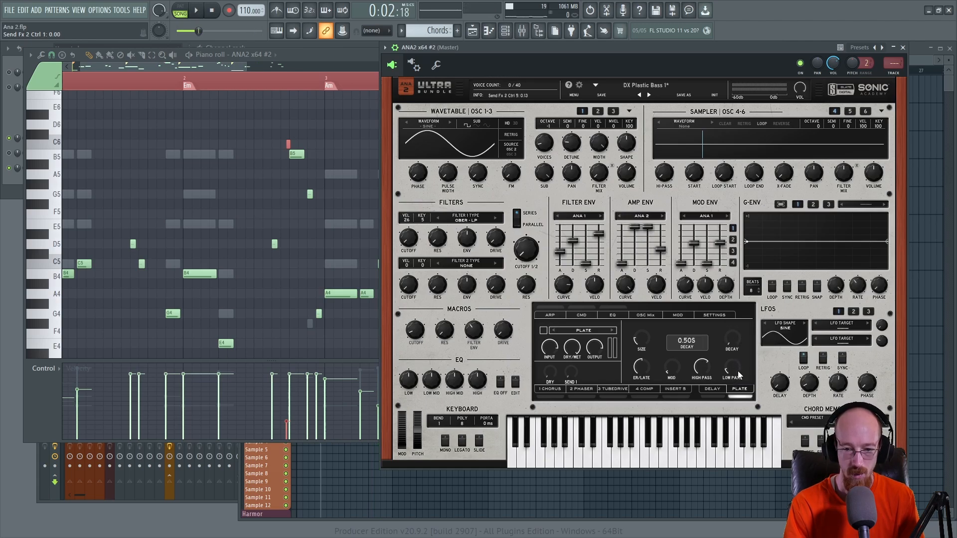
{"action": "key", "text": "space"}
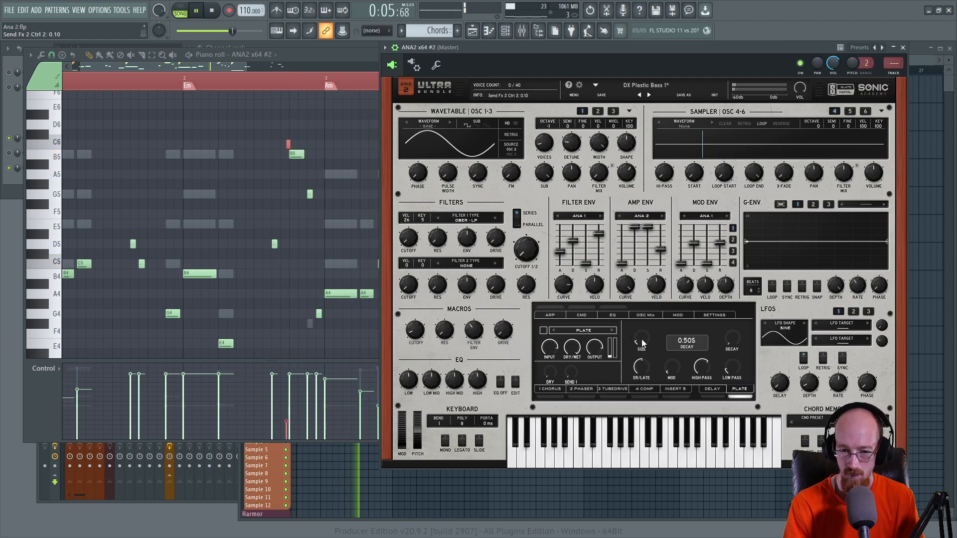
{"action": "key", "text": "space"}
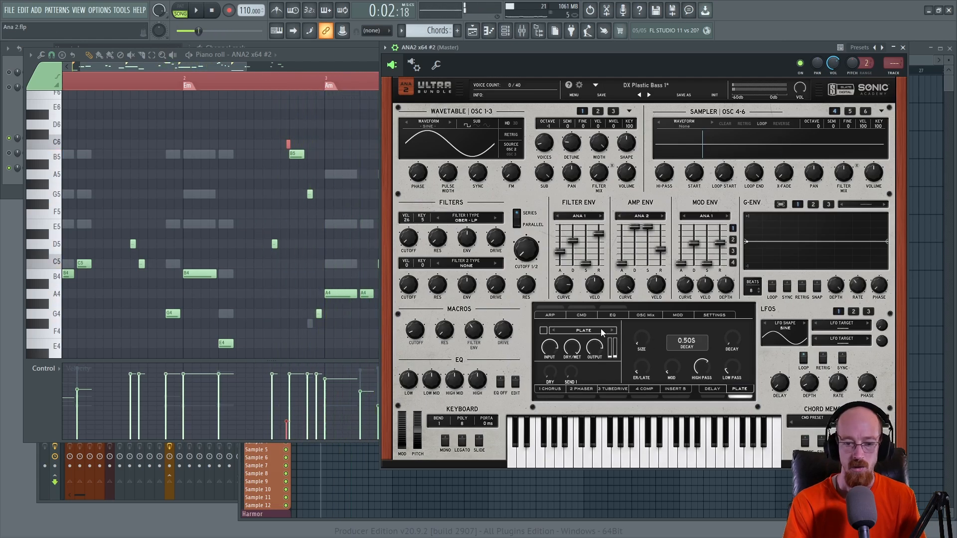
Step: Cycle the second send effect through the other effect types, from Verbatron and Convolution to Dual Delay, WShaper, Ensemble and Ringmod
{"action": "left_click", "coordinate": [612, 331]}
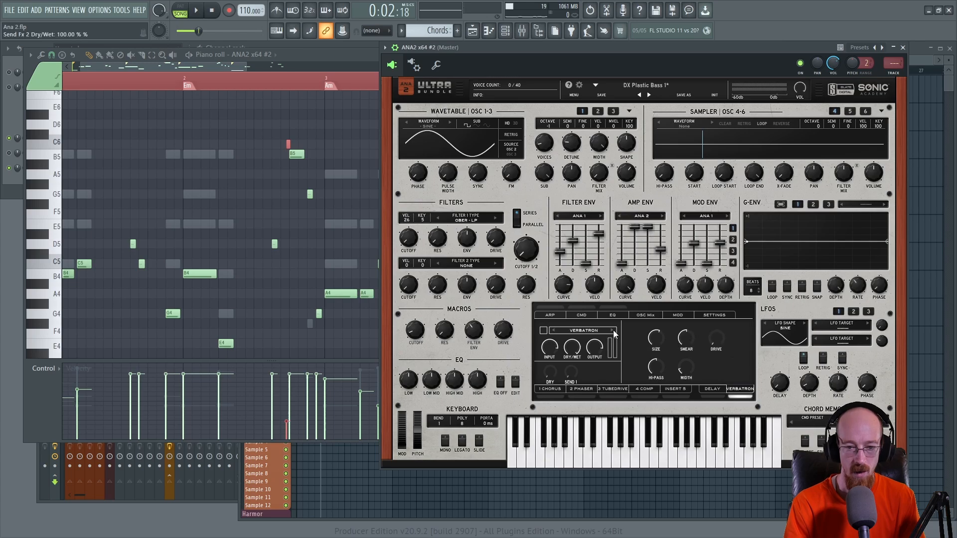
{"action": "left_click", "coordinate": [613, 329]}
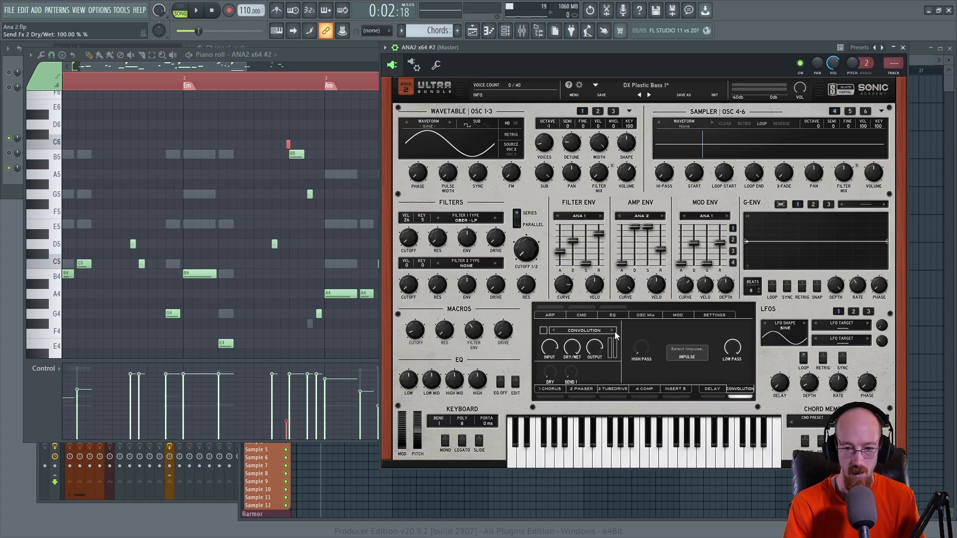
{"action": "left_click", "coordinate": [612, 330]}
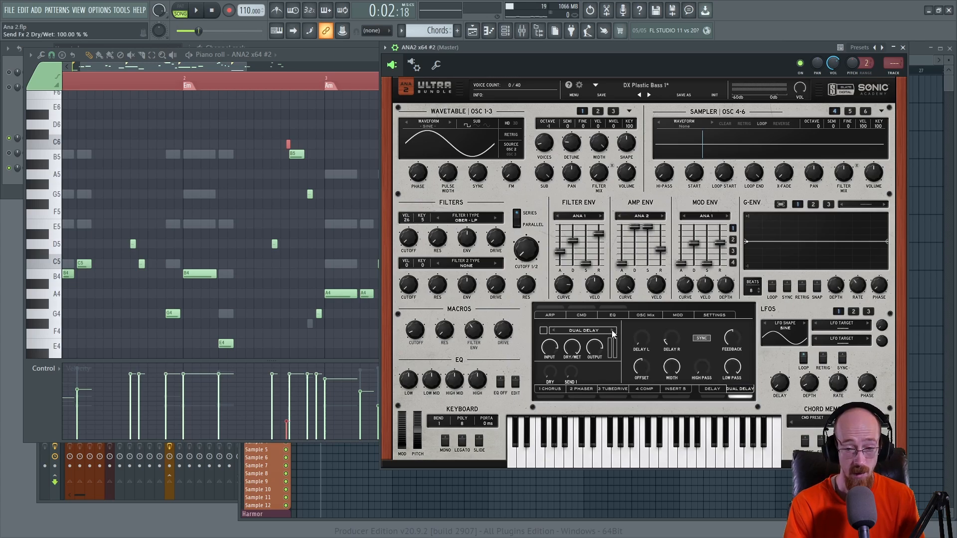
{"action": "left_click", "coordinate": [612, 331]}
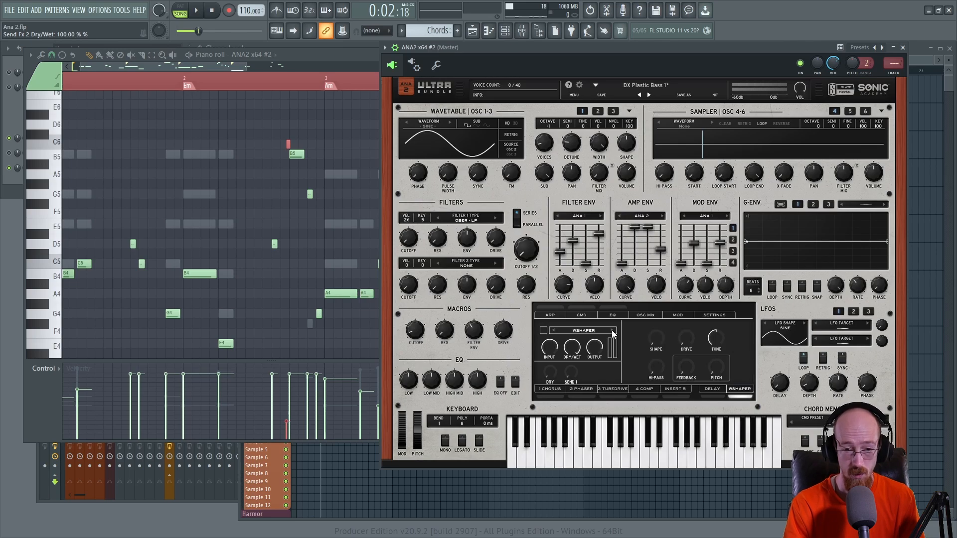
{"action": "left_click", "coordinate": [612, 330]}
{"action": "left_click", "coordinate": [612, 330]}
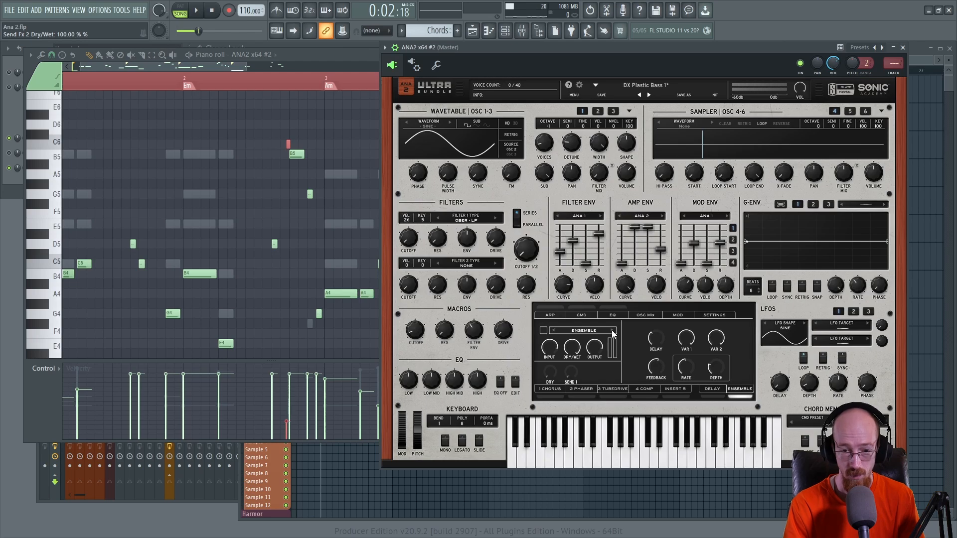
{"action": "left_click", "coordinate": [611, 330]}
{"action": "left_click", "coordinate": [612, 330]}
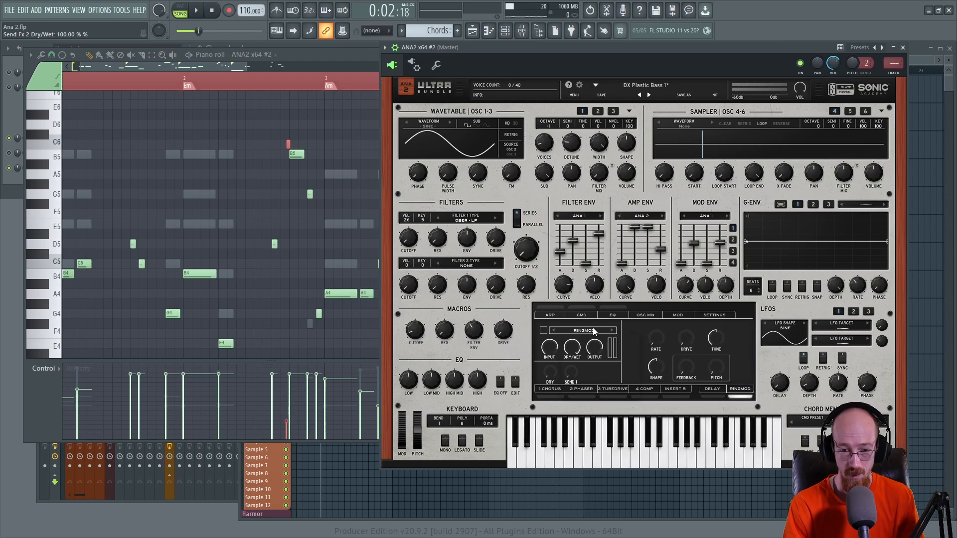
Step: Change the second send effect to the Hall reverb and set its decay to 0.10 seconds
{"action": "left_click", "coordinate": [594, 331]}
{"action": "mouse_move", "coordinate": [614, 351]}
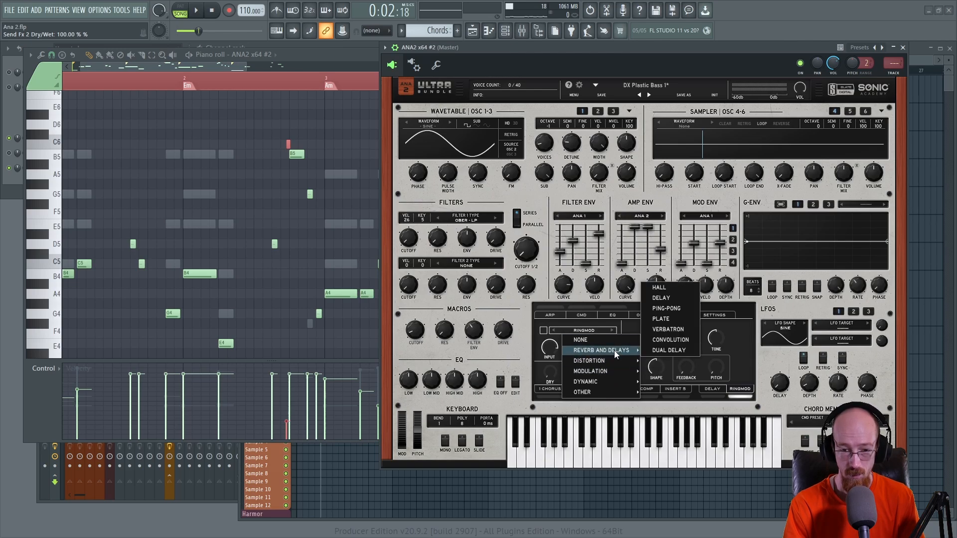
{"action": "left_click", "coordinate": [675, 290]}
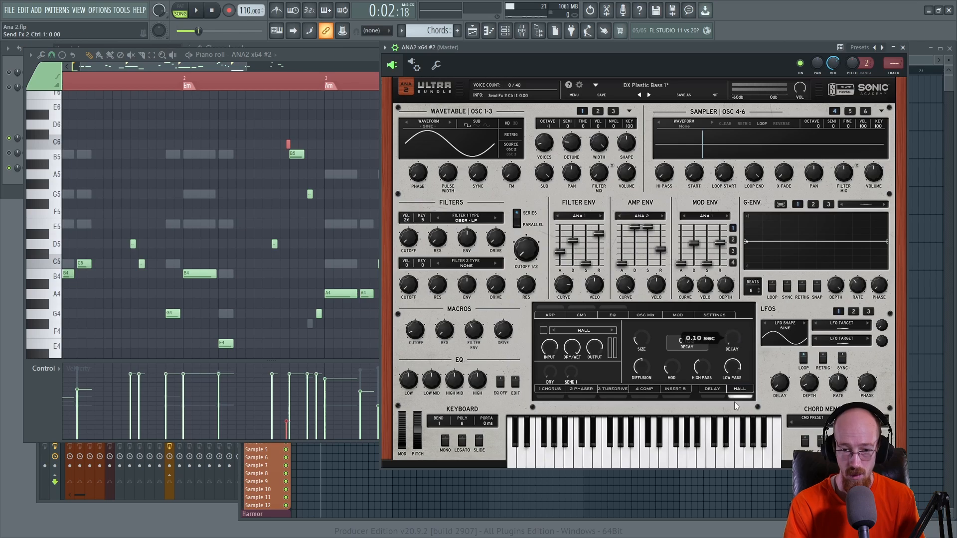
Step: Play from bar 2, adjust the Hall reverb's size to a control value of 0.21, and stop playback
{"action": "key", "text": "space"}
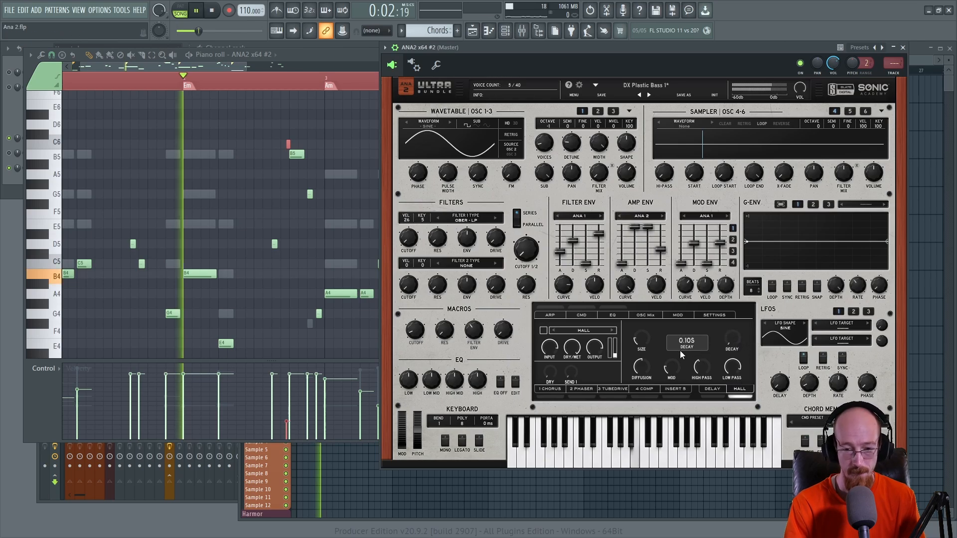
{"action": "mouse_move", "coordinate": [640, 355]}
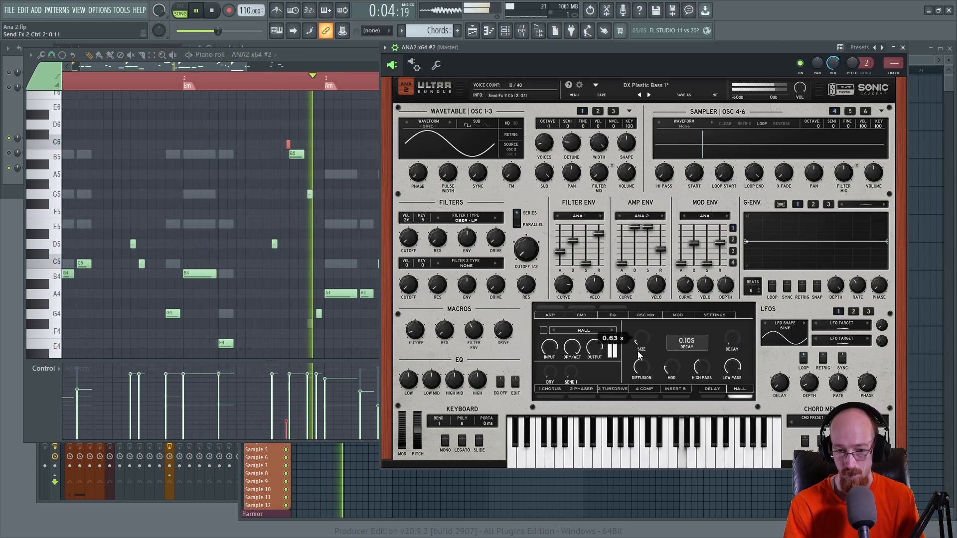
{"action": "scroll", "coordinate": [640, 342], "scroll_direction": "down", "scroll_amount": 3}
{"action": "scroll", "coordinate": [640, 342], "scroll_direction": "up", "scroll_amount": 5}
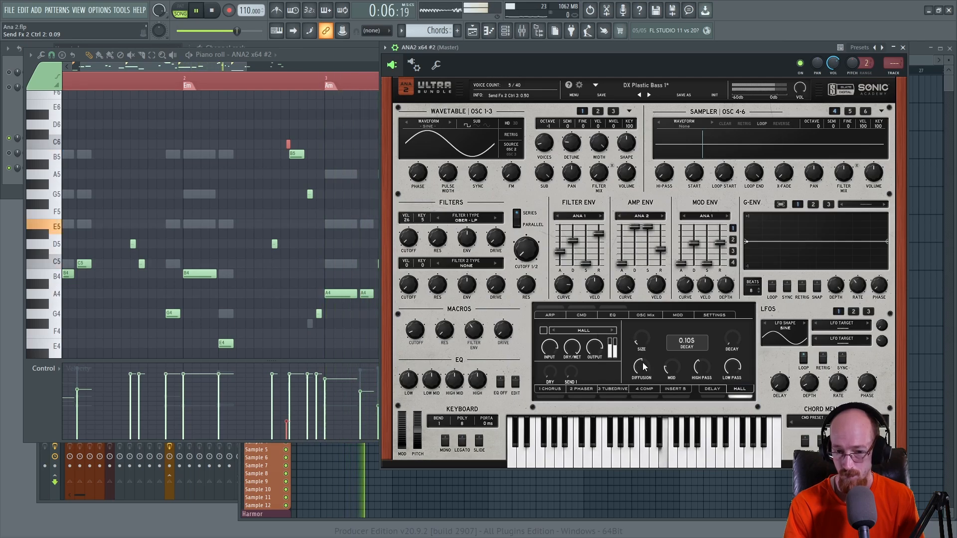
{"action": "scroll", "coordinate": [642, 338], "scroll_direction": "up", "scroll_amount": 8}
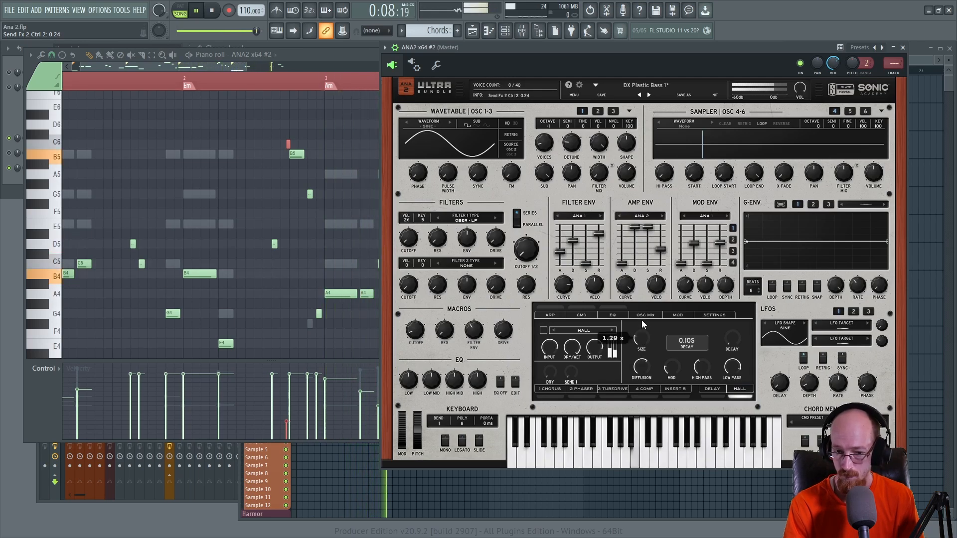
{"action": "key", "text": "space"}
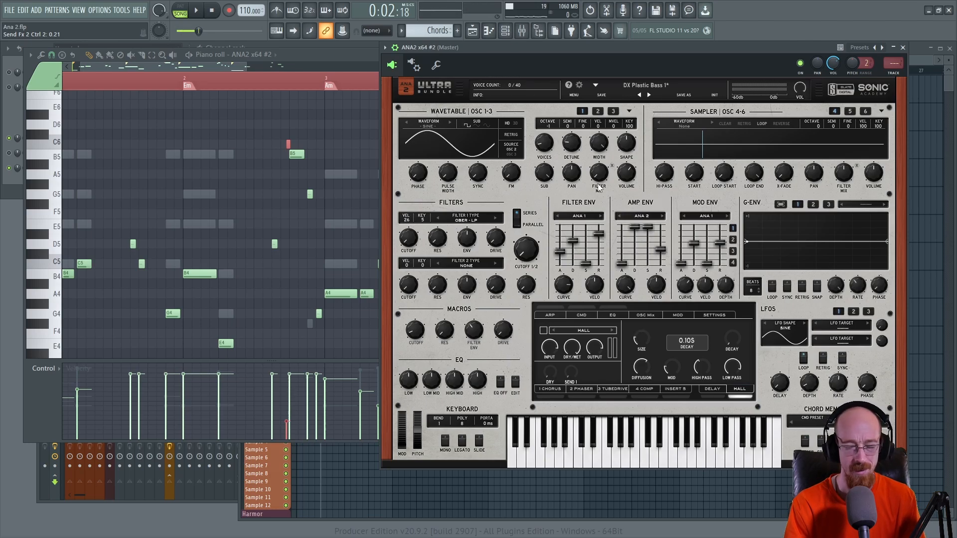
Step: Close the ANA2 plugin window and bring the playlist to the front
{"action": "left_click", "coordinate": [902, 48]}
{"action": "left_click", "coordinate": [539, 63]}
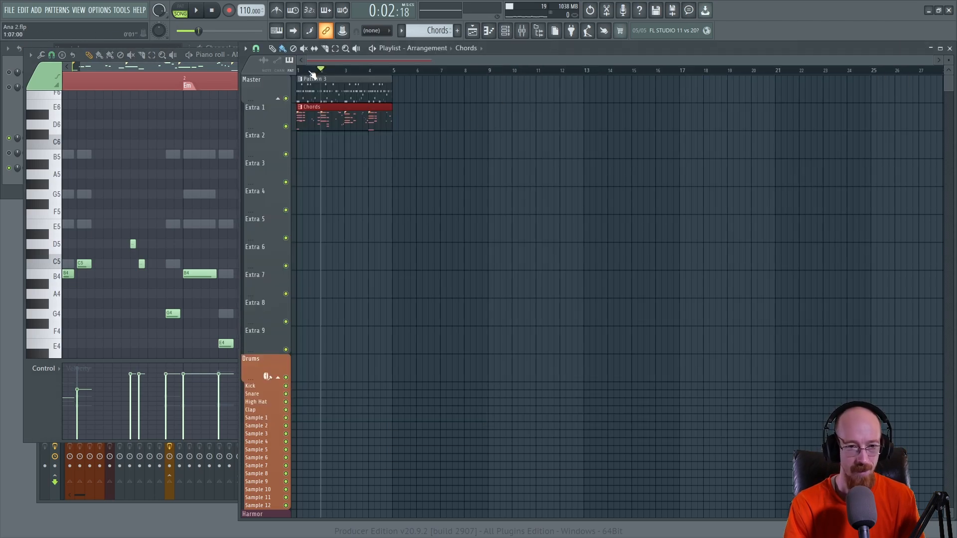
Step: Stop playback, close the bass piano roll, and replay the arrangement with the playlist in front
{"action": "left_click", "coordinate": [211, 68]}
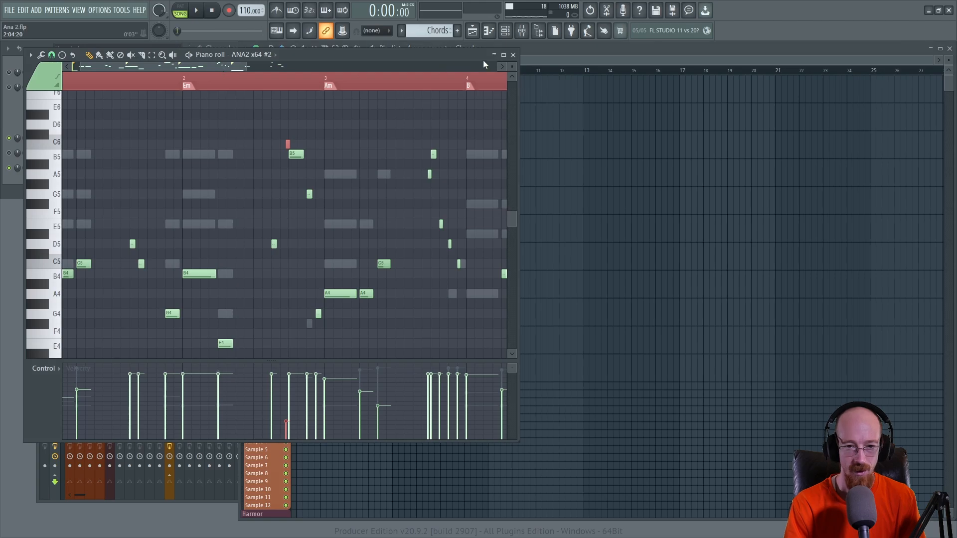
{"action": "left_click", "coordinate": [513, 55]}
{"action": "left_click", "coordinate": [6, 117]}
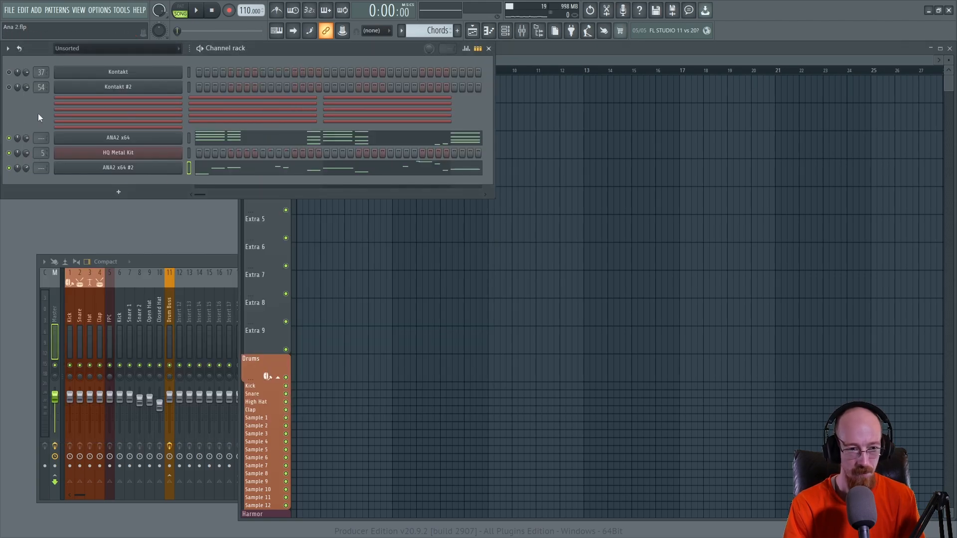
{"action": "key", "text": "space"}
{"action": "left_click", "coordinate": [590, 50]}
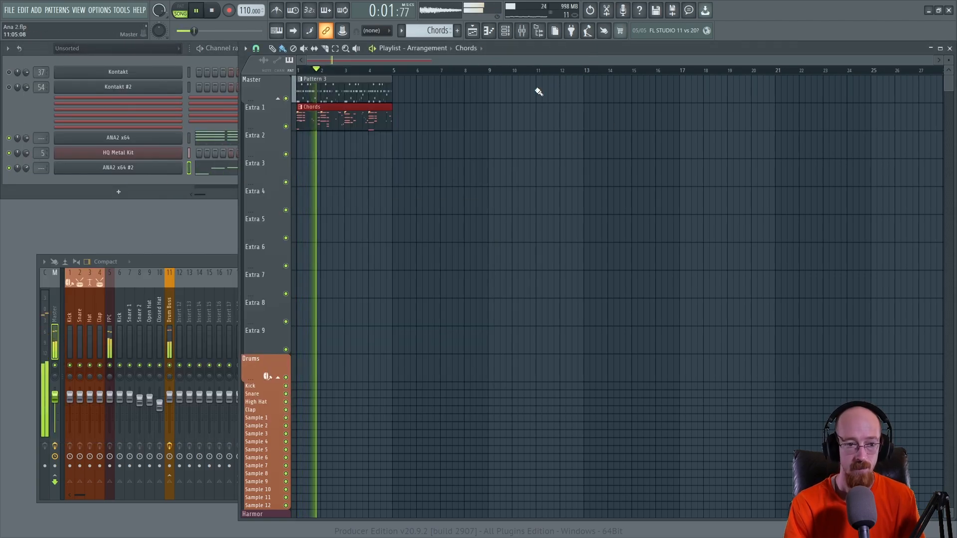
Step: Open the ANA2 x64 #2 channel, set its channel volume to 66%, and stop playback
{"action": "left_click", "coordinate": [132, 168]}
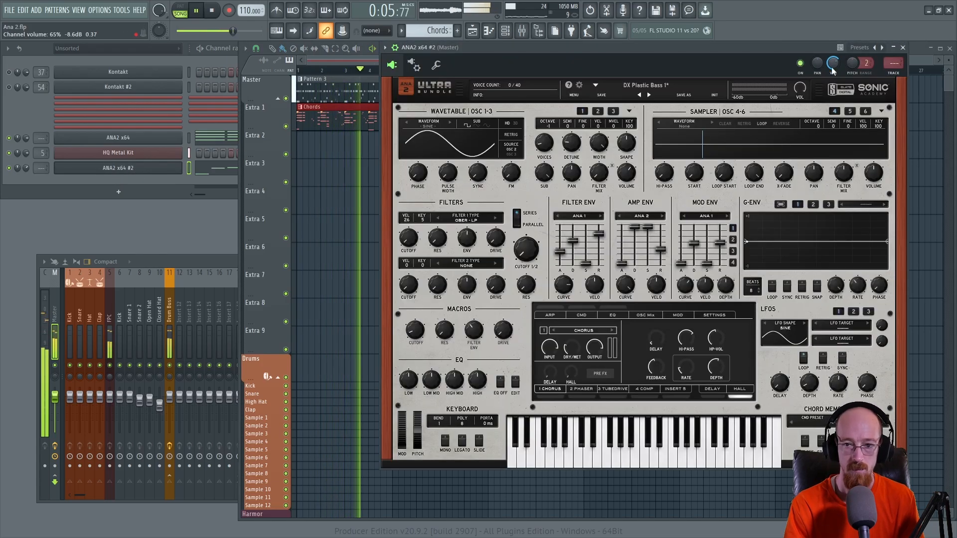
{"action": "left_click_drag", "start_coordinate": [832, 68], "coordinate": [831, 66]}
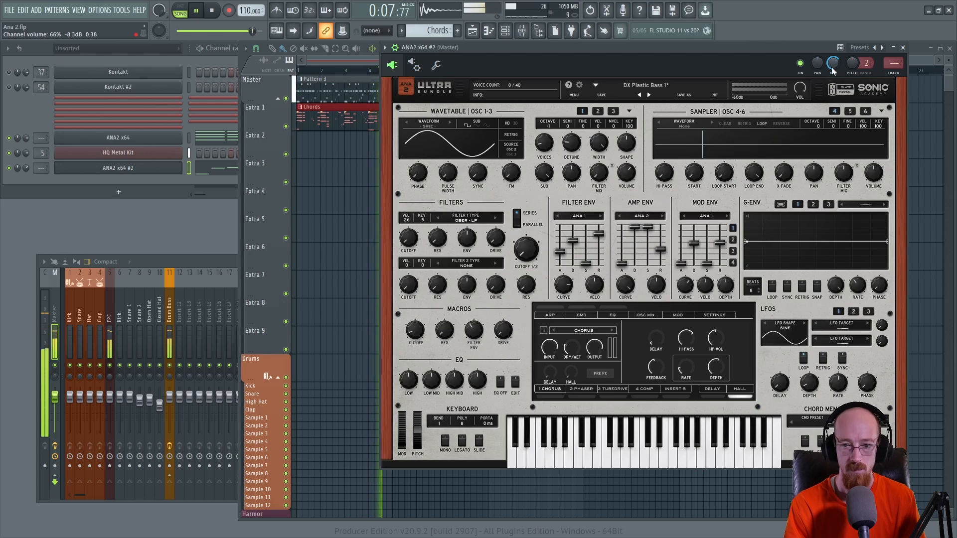
{"action": "key", "text": "space"}
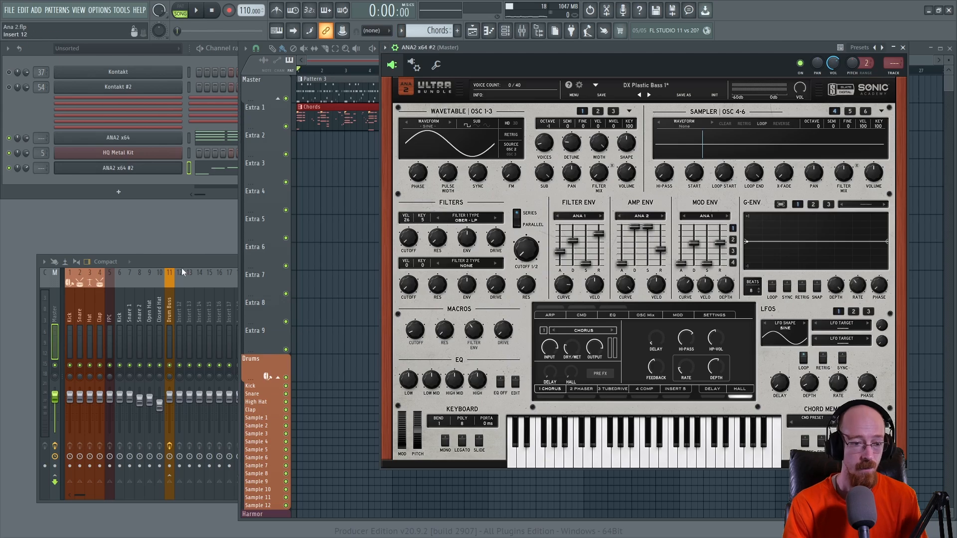
Step: Lower the Drum Buss fader slightly in the mixer, fine-tuning it while the arrangement plays, and stop playback
{"action": "left_click", "coordinate": [179, 299]}
{"action": "left_click_drag", "start_coordinate": [171, 396], "coordinate": [170, 404]}
{"action": "key", "text": "space"}
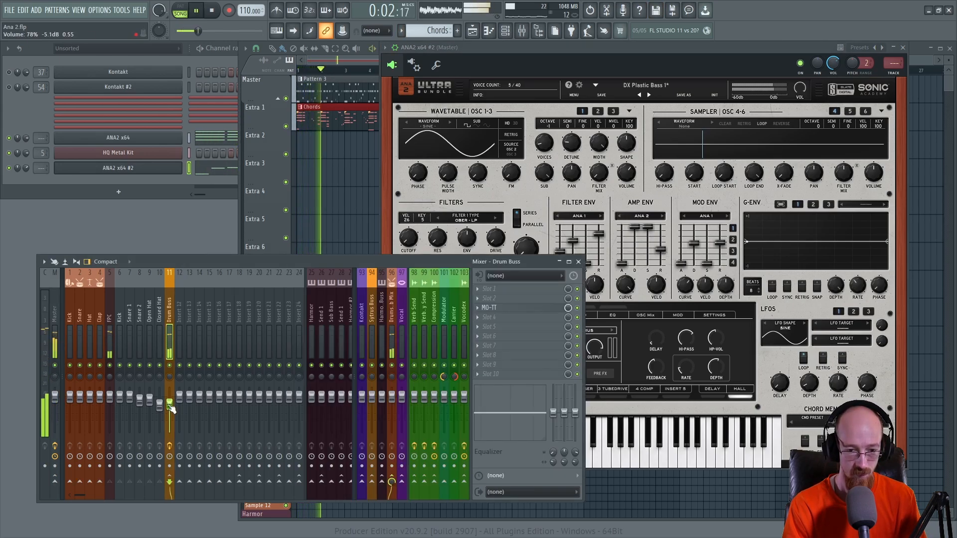
{"action": "left_click_drag", "start_coordinate": [171, 405], "coordinate": [171, 401]}
{"action": "key", "text": "space"}
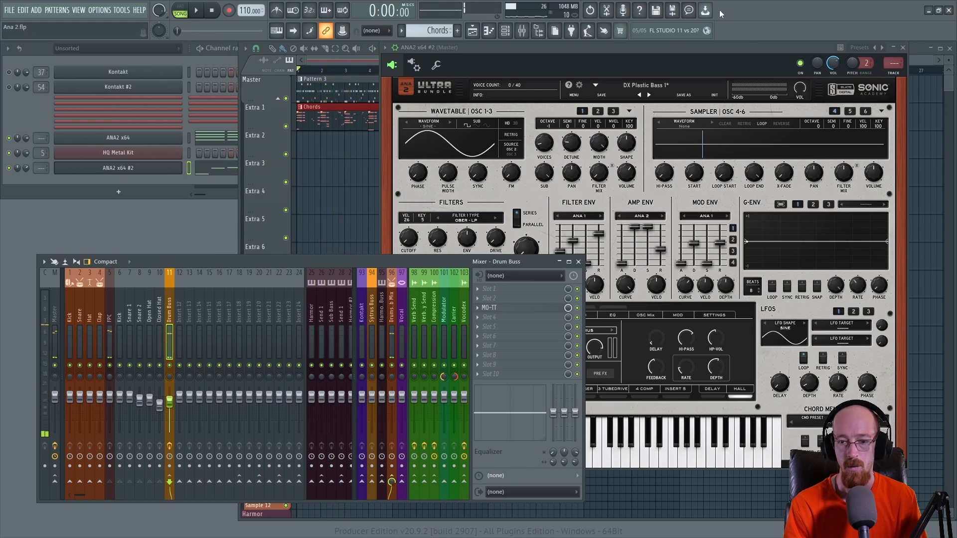
Step: Close the DX Plastic Bass 1 plugin window and add a third ANA2 x64 instrument channel
{"action": "left_click", "coordinate": [903, 48]}
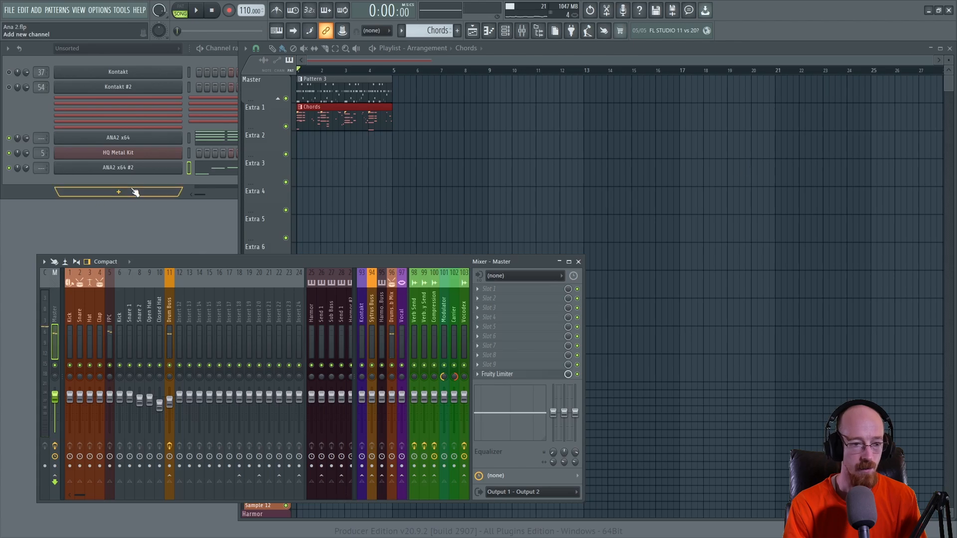
{"action": "key", "text": "alt+p"}
{"action": "type", "text": "Ana"}
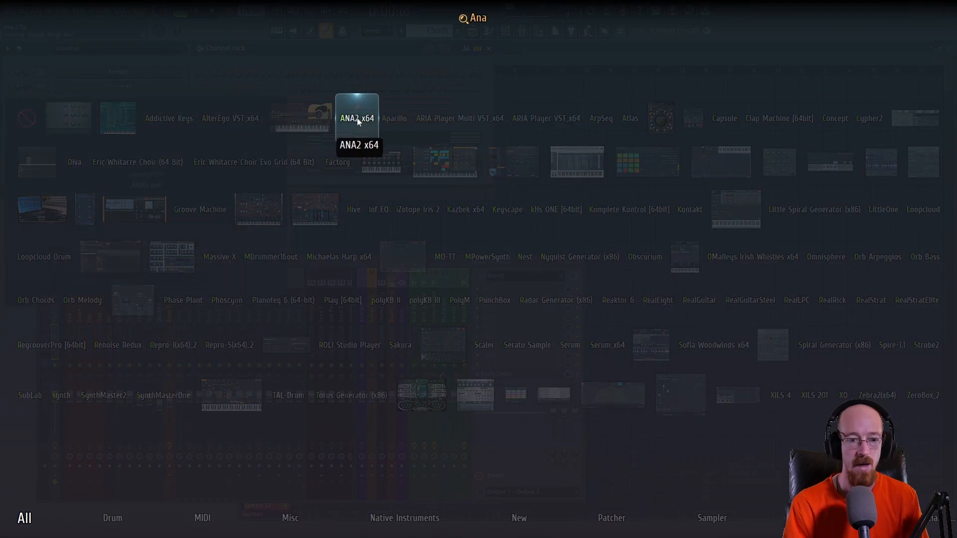
{"action": "left_click", "coordinate": [357, 117]}
{"action": "left_click_drag", "start_coordinate": [381, 91], "coordinate": [602, 63]}
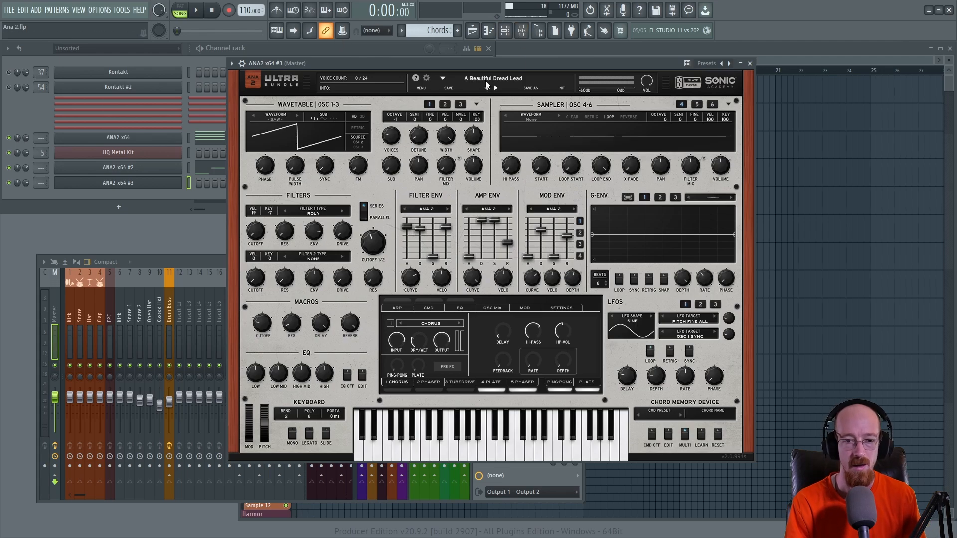
Step: Browse the Pads presets on the new ANA2 instance and audition Bandpass Fall, Big Mellow Pad, Bless and Blessing
{"action": "left_click", "coordinate": [505, 81]}
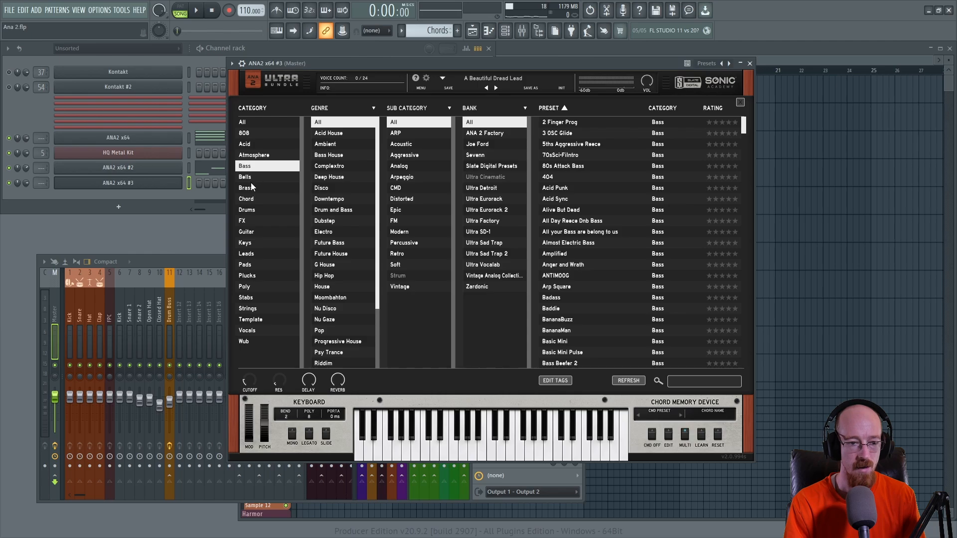
{"action": "left_click", "coordinate": [248, 265]}
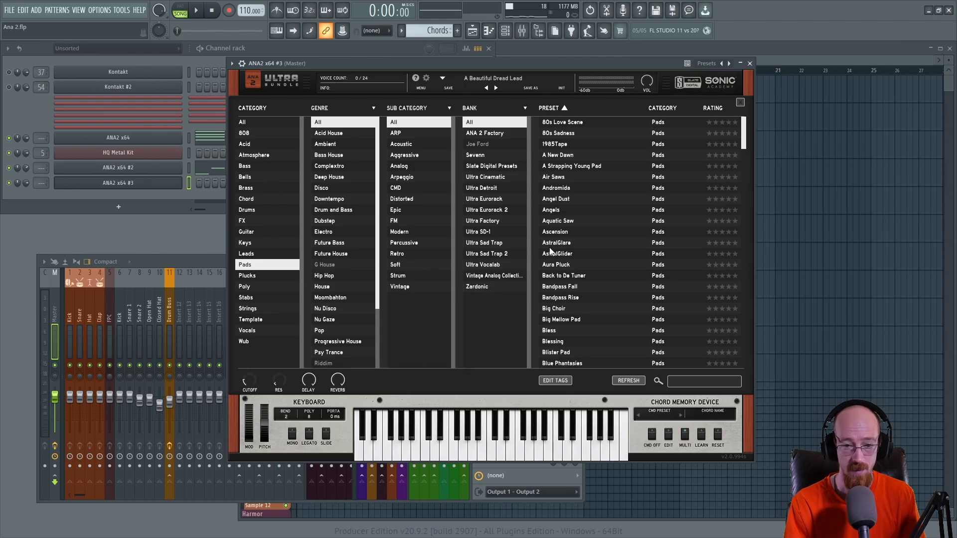
{"action": "left_click", "coordinate": [581, 287]}
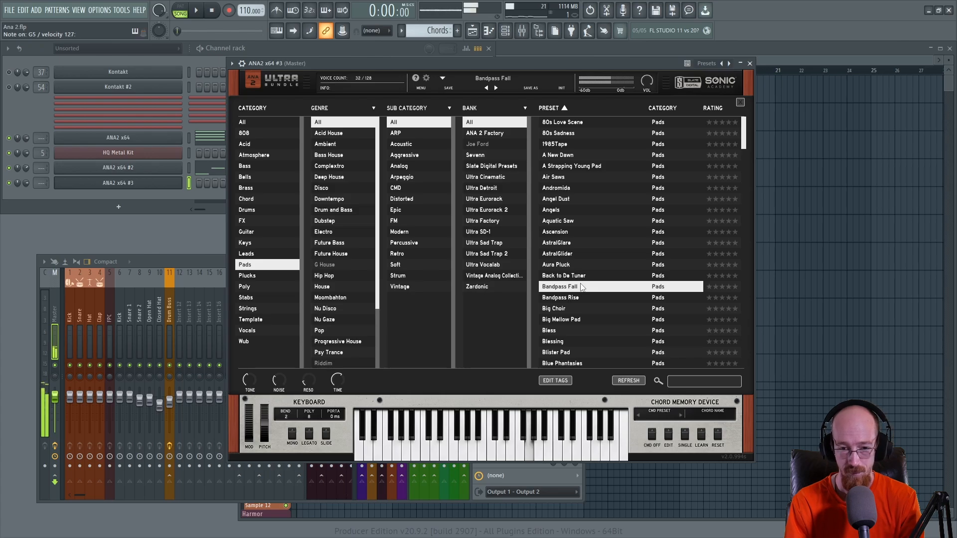
{"action": "left_click", "coordinate": [583, 320]}
{"action": "left_click", "coordinate": [581, 331]}
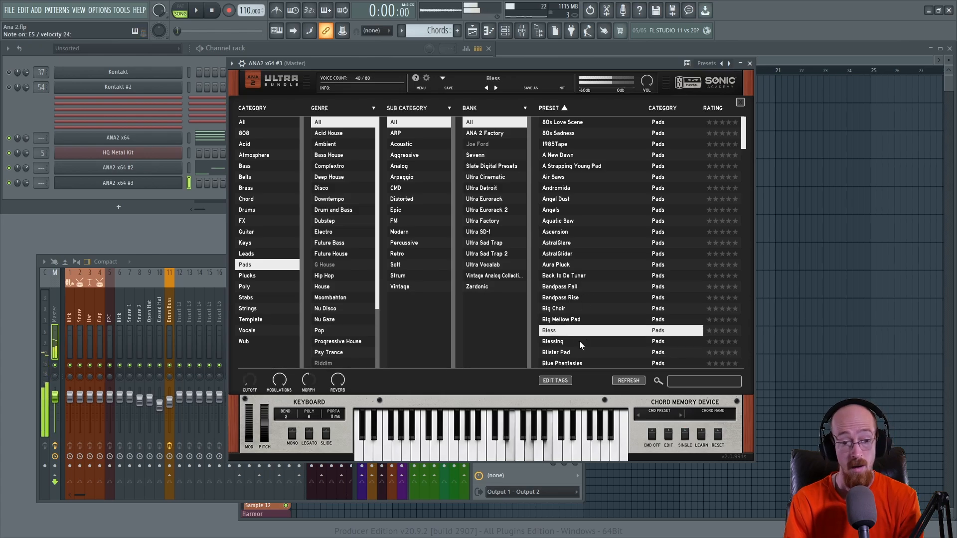
{"action": "left_click", "coordinate": [573, 342]}
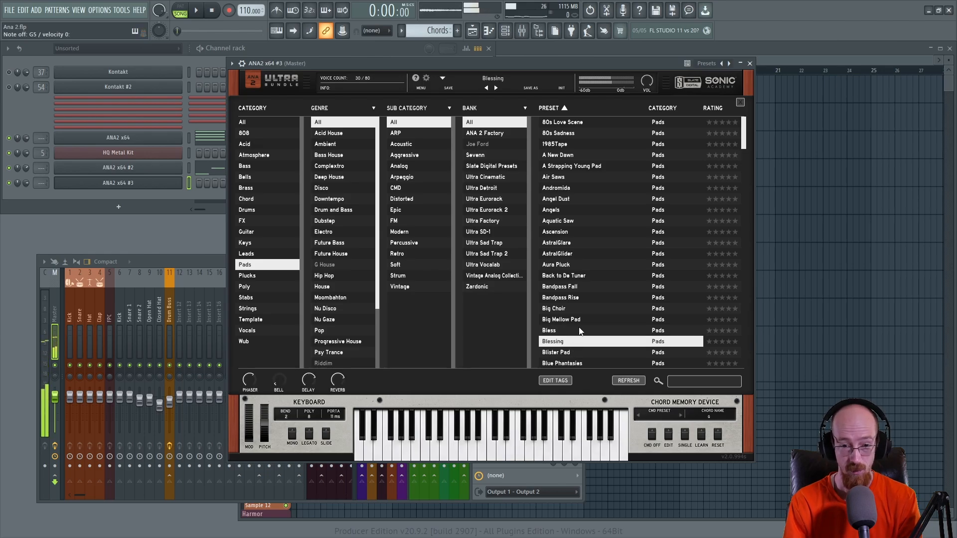
{"action": "left_click", "coordinate": [581, 333]}
Step: Audition the Dirty Brass and Discovering Atlantis pad presets further down the list
{"action": "scroll", "coordinate": [612, 236], "scroll_direction": "down", "scroll_amount": 10}
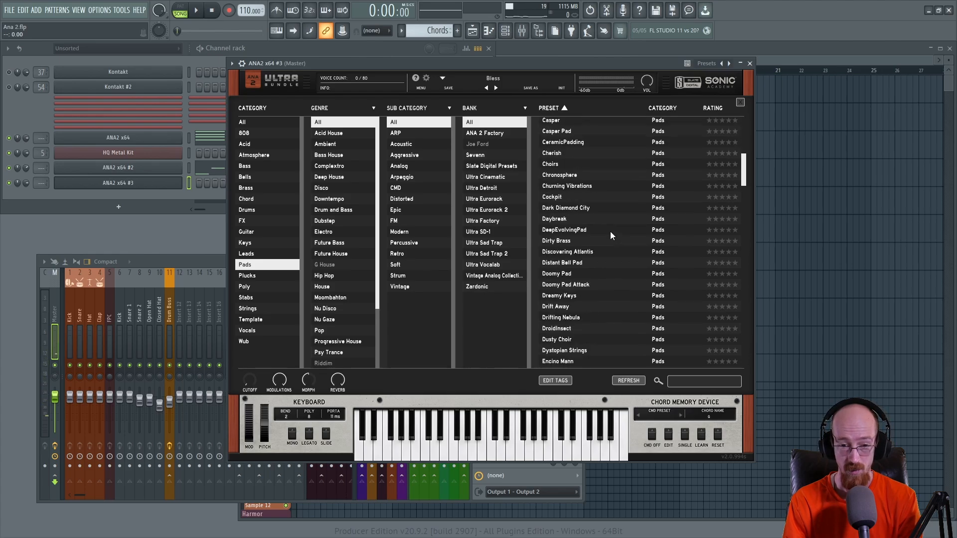
{"action": "left_click", "coordinate": [563, 244]}
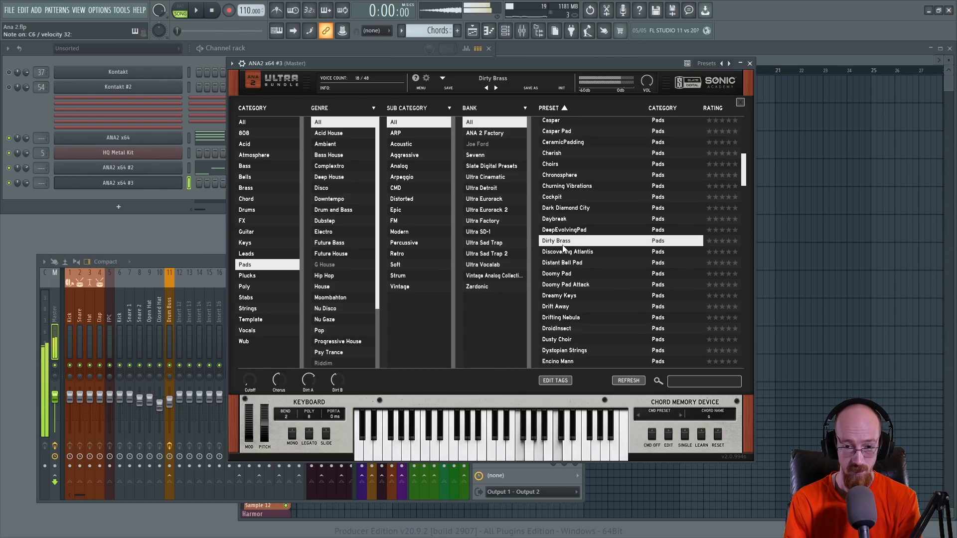
{"action": "left_click", "coordinate": [575, 253]}
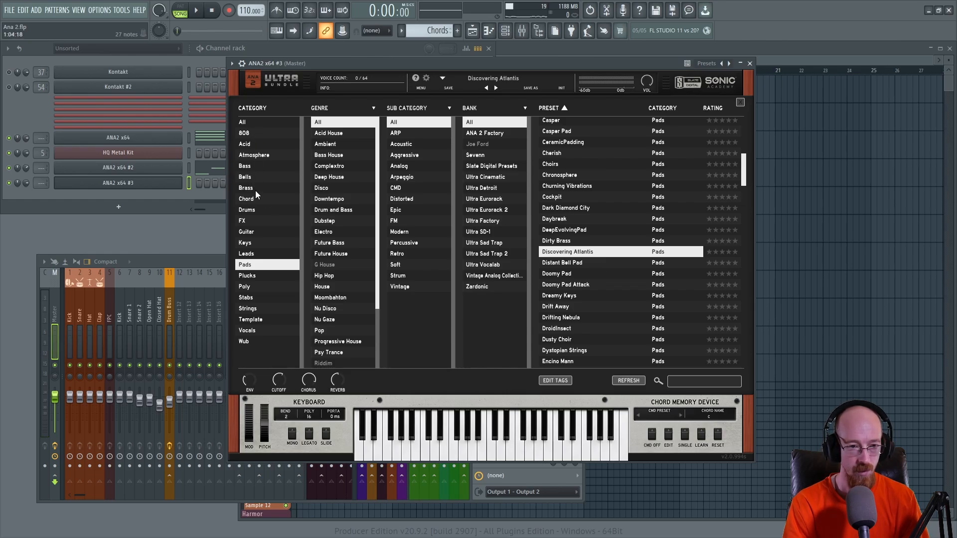
Step: Filter the presets to the Atmosphere category and audition Borderlands, Corruption of Urdak and Eye of the Galaxy
{"action": "left_click", "coordinate": [255, 158]}
{"action": "left_click", "coordinate": [617, 164]}
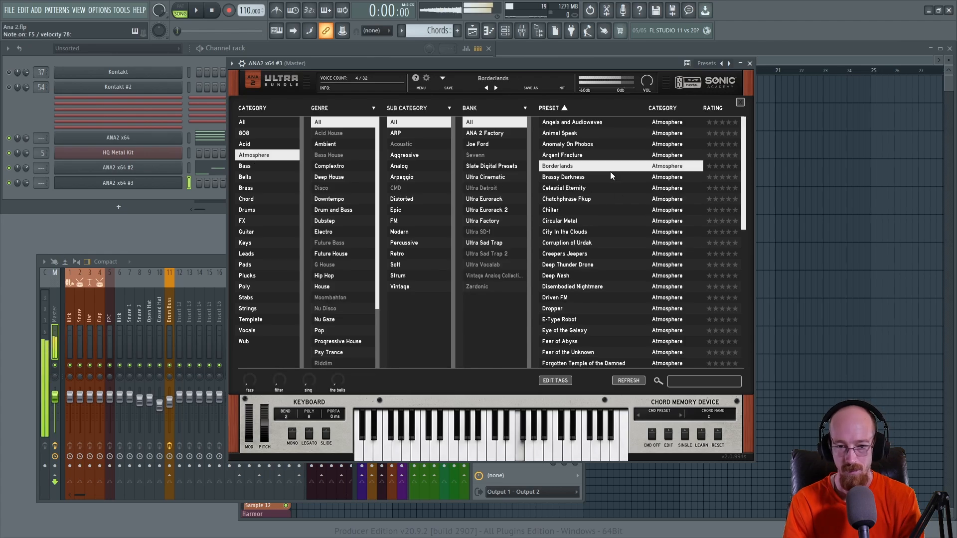
{"action": "left_click", "coordinate": [561, 243]}
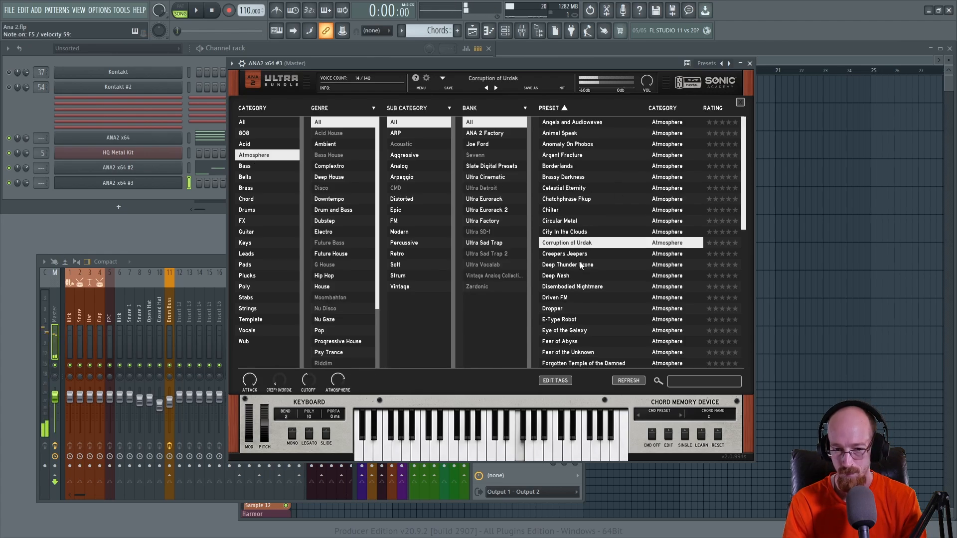
{"action": "scroll", "coordinate": [581, 266], "scroll_direction": "down", "scroll_amount": 3}
{"action": "left_click", "coordinate": [573, 224]}
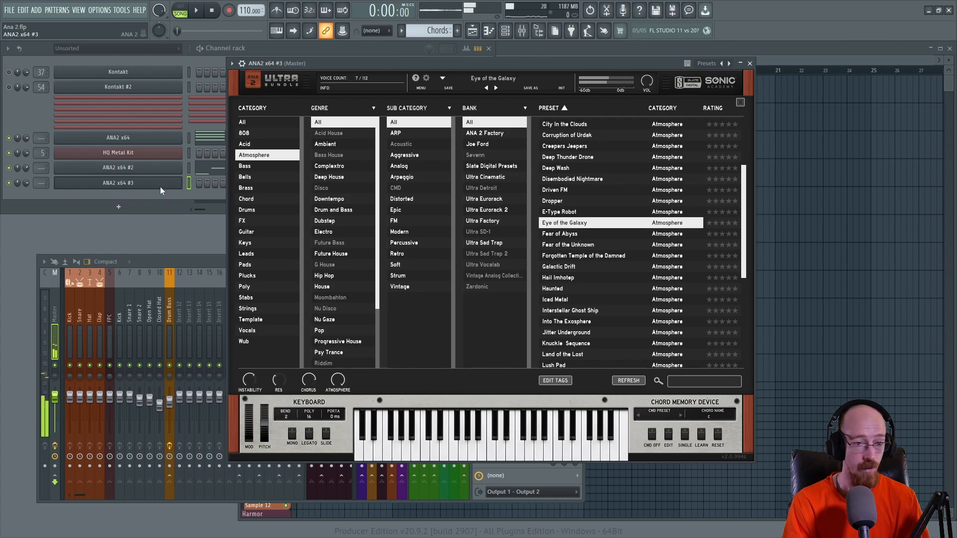
Step: Create a new pattern with the default name and open the piano roll of the ANA2 x64 #3 channel
{"action": "right_click", "coordinate": [174, 183]}
{"action": "left_click", "coordinate": [457, 31]}
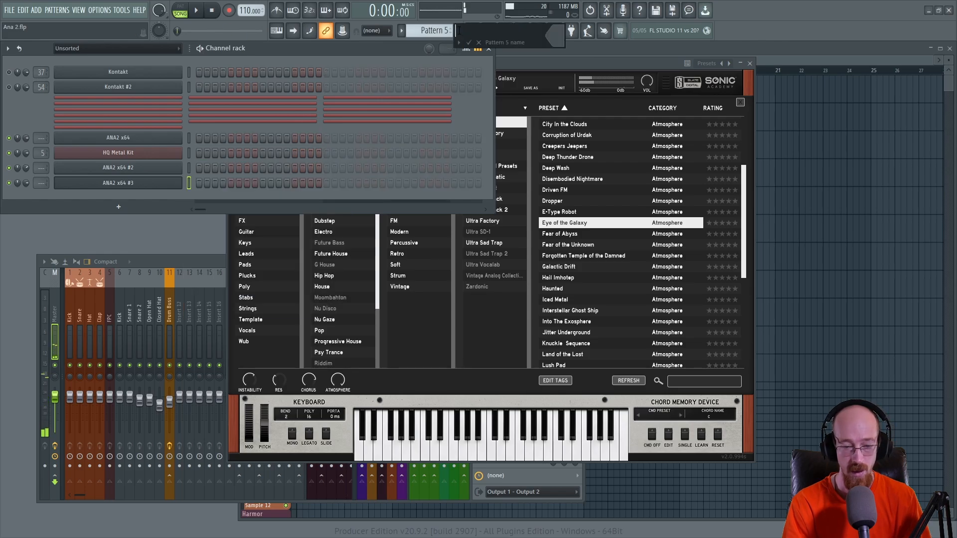
{"action": "key", "text": "Return"}
{"action": "right_click", "coordinate": [176, 186]}
{"action": "left_click", "coordinate": [231, 184]}
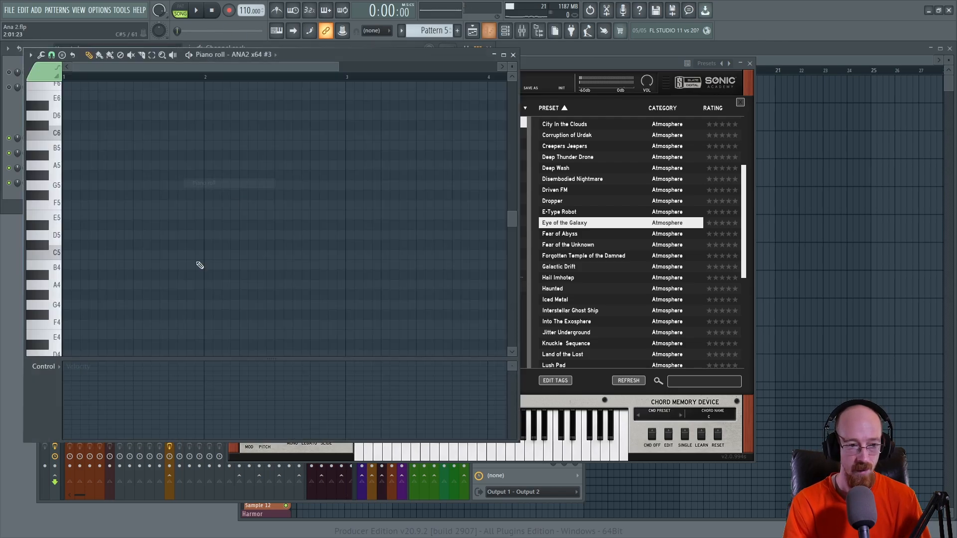
Step: Add long C notes in several octaves up to C8 from bar 1, and place the pattern at bar 1 on track Extra 2
{"action": "scroll", "coordinate": [69, 246], "scroll_direction": "down", "scroll_amount": 1}
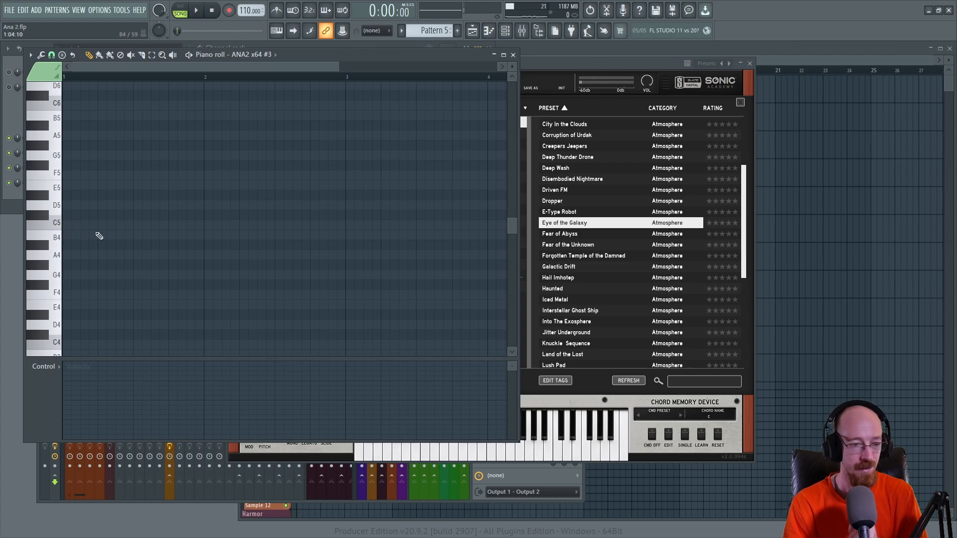
{"action": "left_click", "coordinate": [71, 227]}
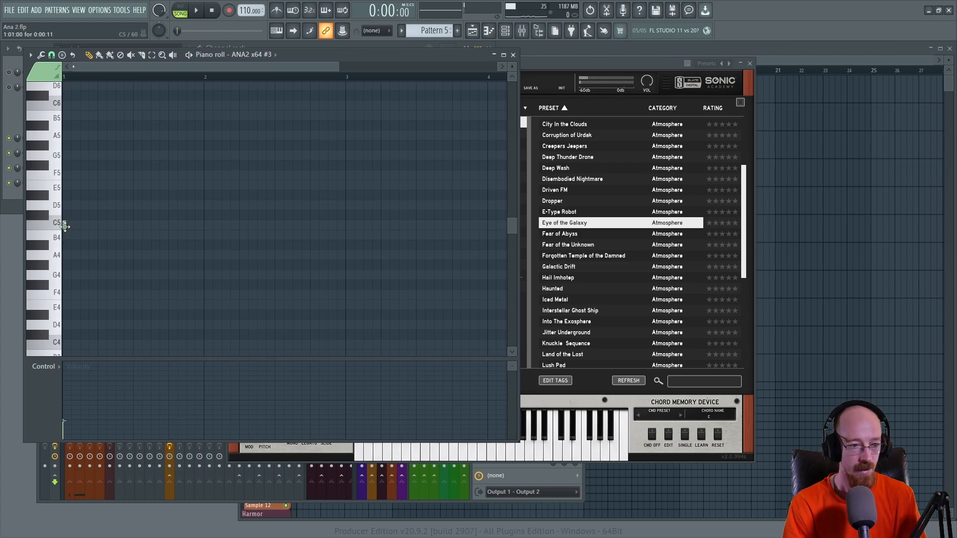
{"action": "left_click_drag", "start_coordinate": [67, 226], "coordinate": [84, 239]}
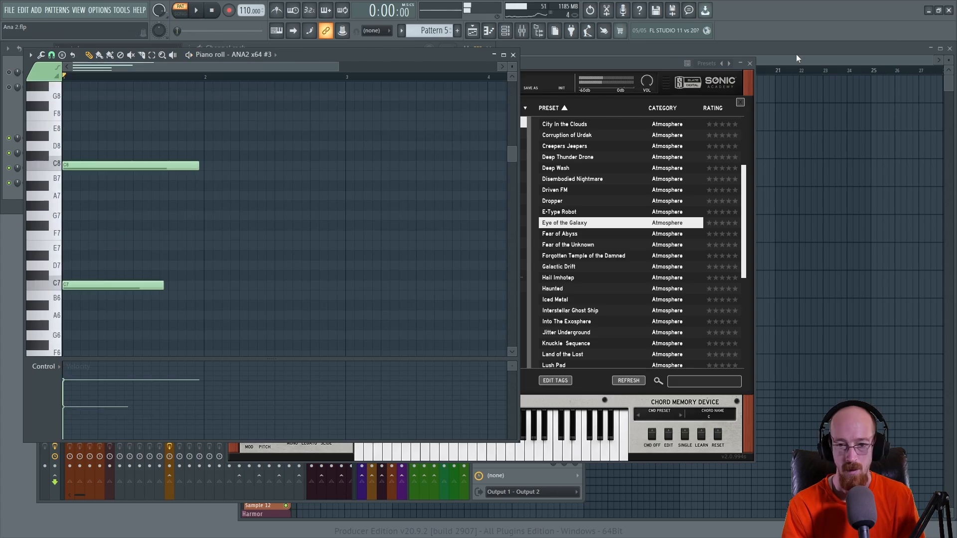
{"action": "key", "text": "F5"}
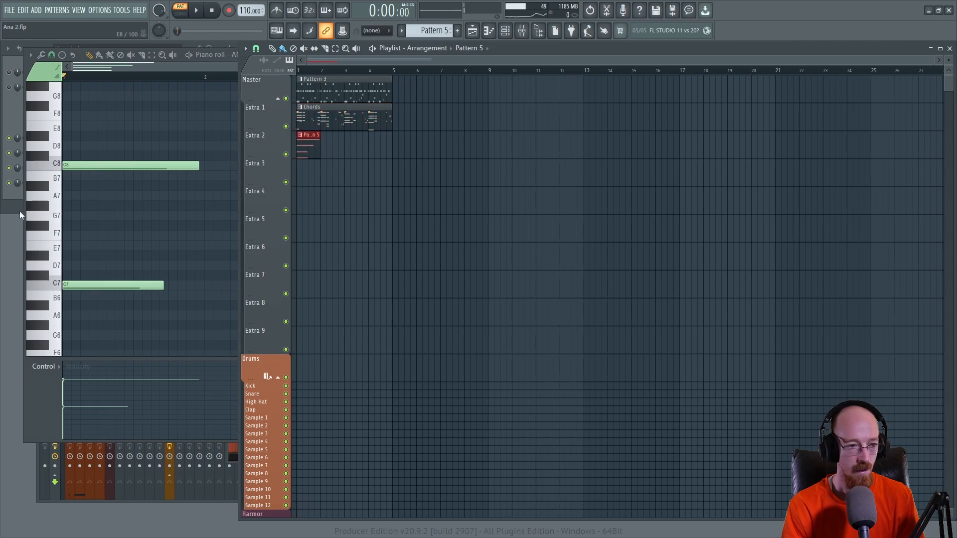
Step: Reopen ANA2 x64 #3 and audition the Fear of Abyss, Fear of the Unknown and Forgotten Temple of the Damned presets with the pattern
{"action": "key", "text": "F6"}
{"action": "left_click", "coordinate": [118, 183]}
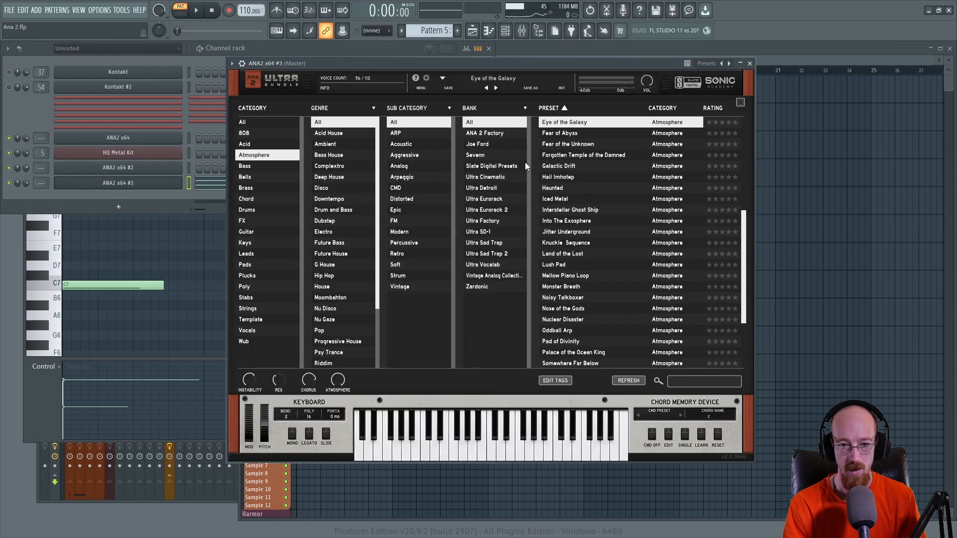
{"action": "left_click", "coordinate": [568, 135]}
{"action": "key", "text": "space"}
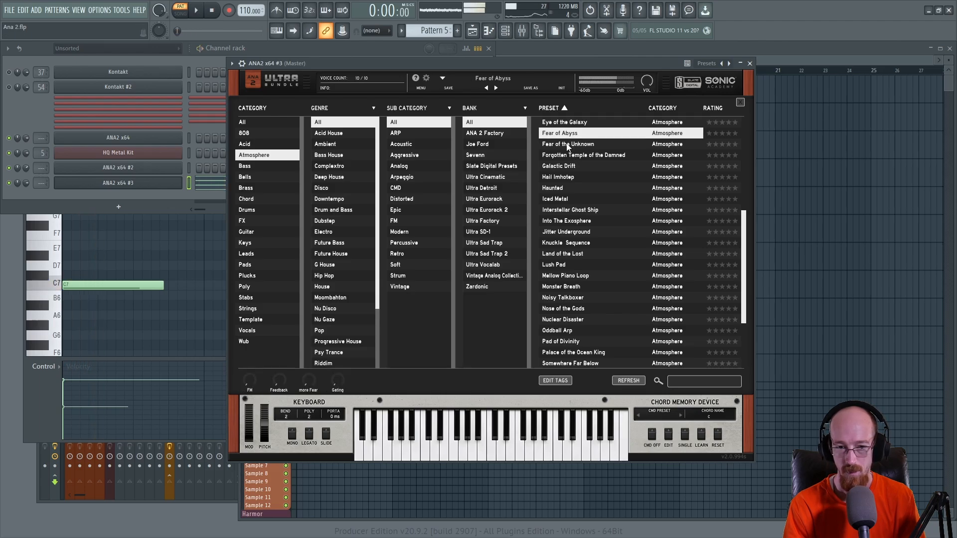
{"action": "left_click", "coordinate": [568, 144]}
{"action": "left_click", "coordinate": [566, 157]}
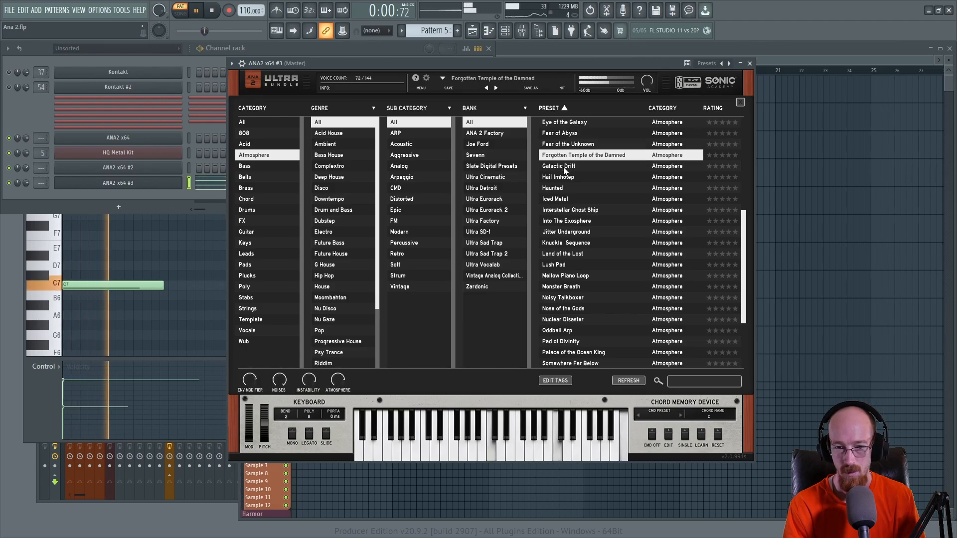
{"action": "key", "text": "space"}
Step: Audition the Galactic Drift, Hail Imhotep, Haunted, Iced Metal and Interstellar Ghost Ship presets while playing the pattern
{"action": "left_click", "coordinate": [563, 168]}
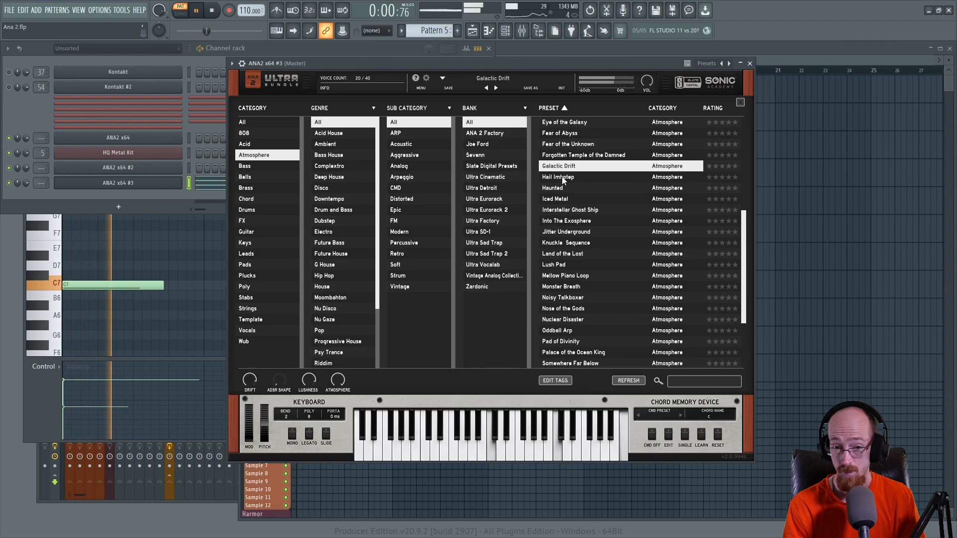
{"action": "key", "text": "space"}
{"action": "left_click", "coordinate": [561, 178]}
{"action": "left_click", "coordinate": [566, 188]}
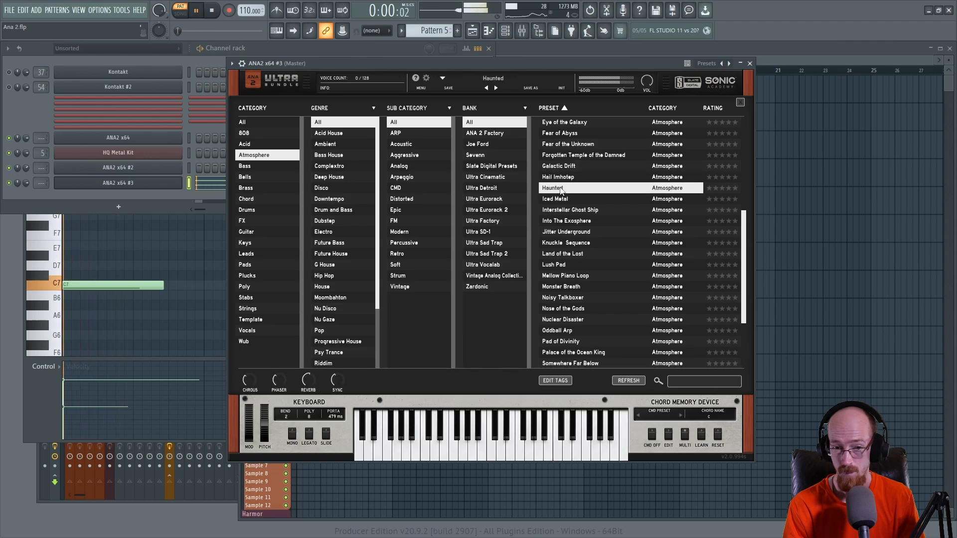
{"action": "left_click", "coordinate": [563, 200]}
{"action": "left_click", "coordinate": [563, 211]}
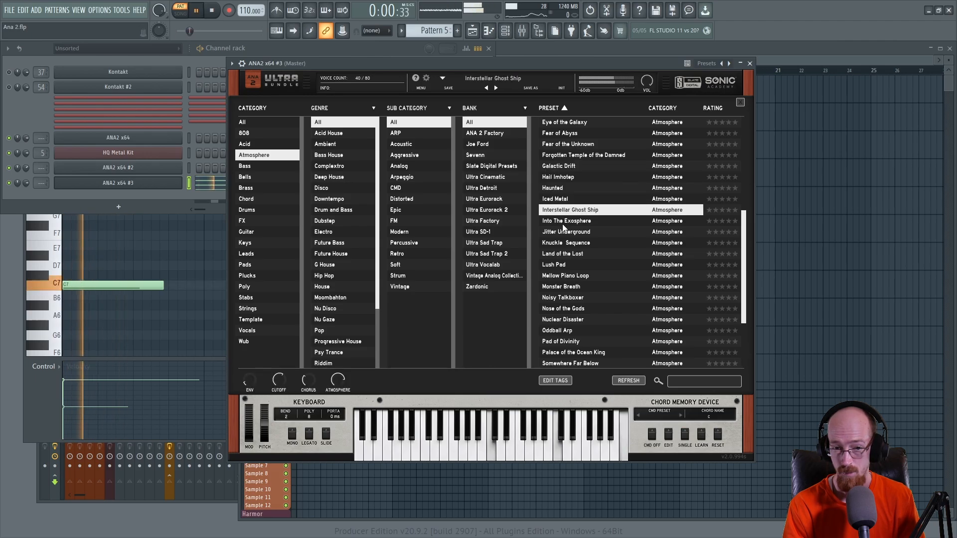
Step: Audition Into The Exosphere and Jitter Underground, stop playback, and load the Land of the Lost preset
{"action": "left_click", "coordinate": [564, 221]}
{"action": "left_click", "coordinate": [563, 234]}
{"action": "key", "text": "space"}
{"action": "left_click", "coordinate": [547, 258]}
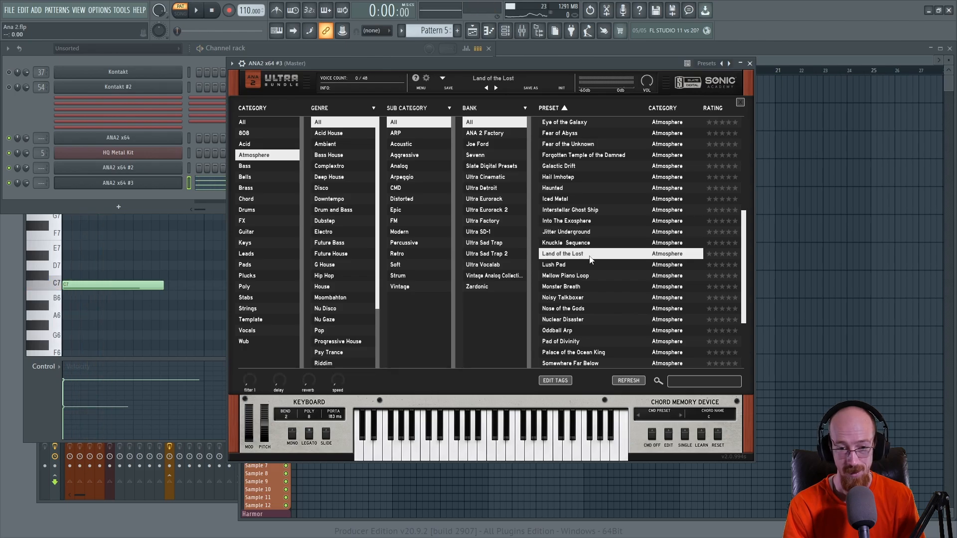
Step: Play the Land of the Lost preset, then audition Lush Pad and Mellow Piano Loop with the pattern
{"action": "key", "text": "space"}
{"action": "left_click", "coordinate": [554, 265]}
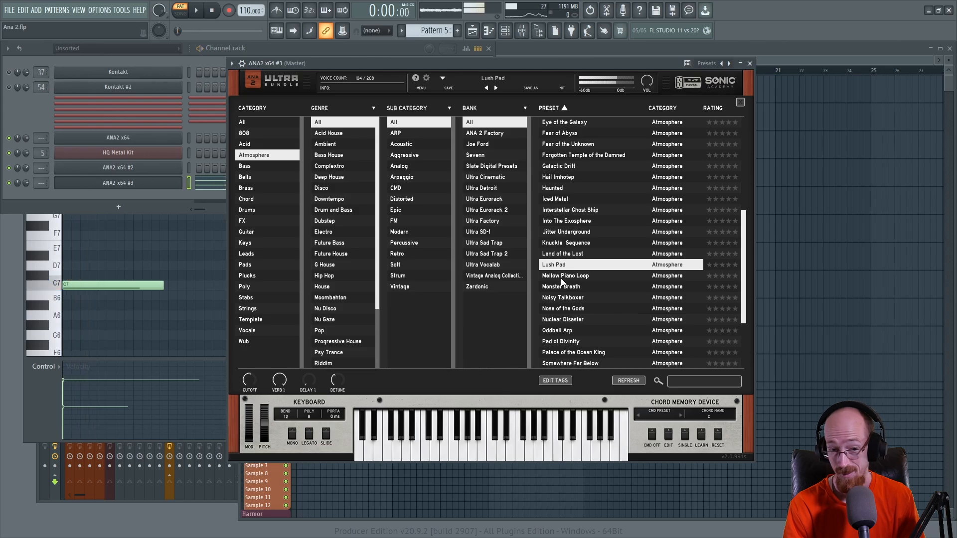
{"action": "left_click", "coordinate": [561, 277]}
{"action": "key", "text": "space"}
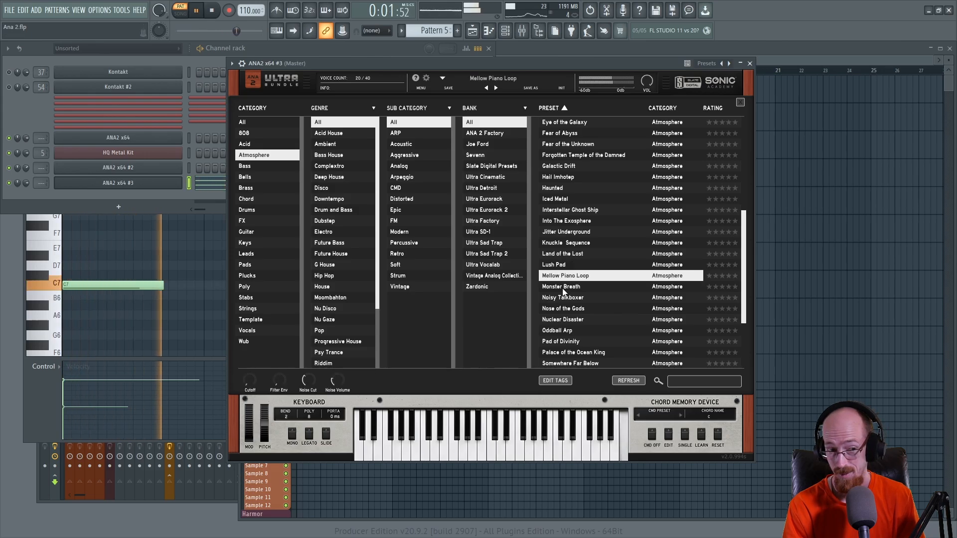
{"action": "key", "text": "space"}
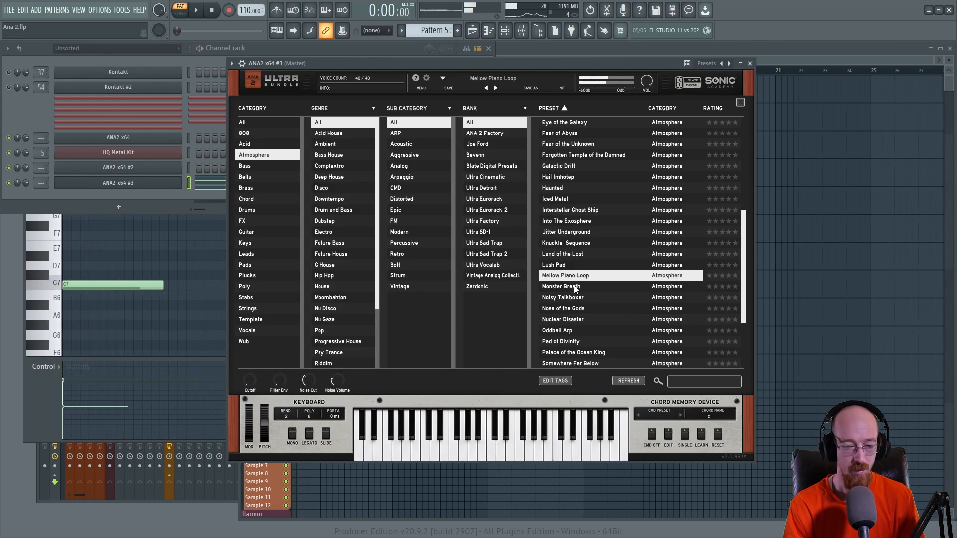
Step: Audition the Monster Breath, Oddball Arp and Nuclear Disaster presets with the pattern
{"action": "left_click", "coordinate": [575, 287]}
{"action": "key", "text": "space"}
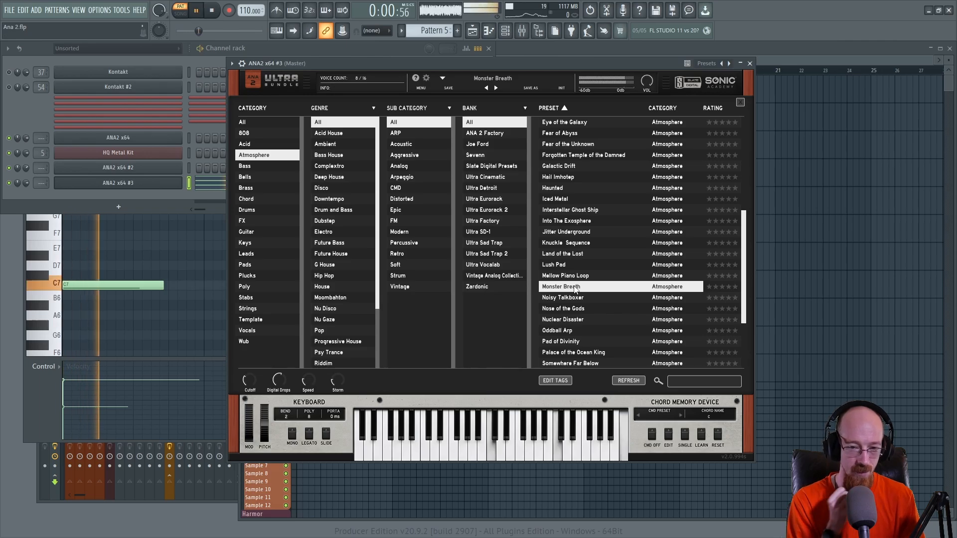
{"action": "key", "text": "space"}
{"action": "left_click", "coordinate": [560, 331]}
{"action": "key", "text": "space"}
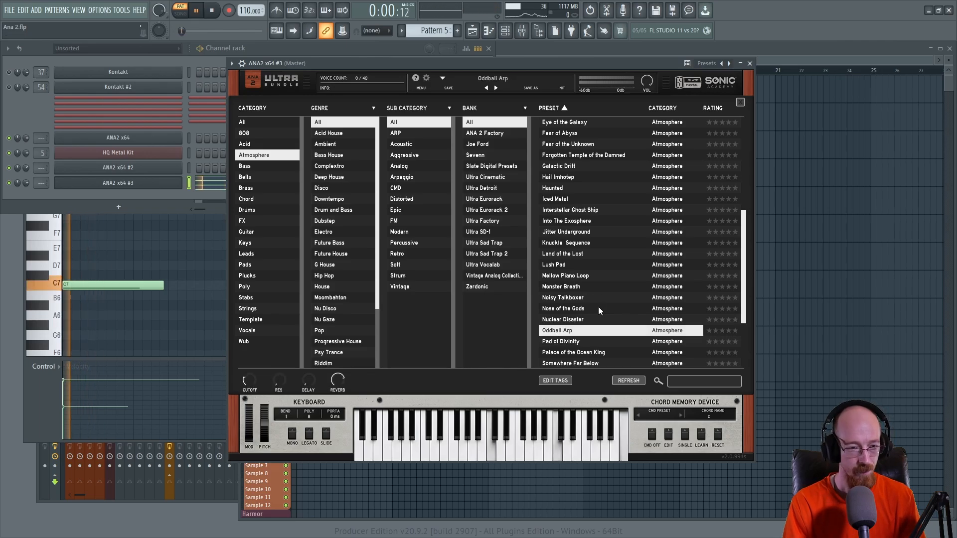
{"action": "key", "text": "space"}
{"action": "left_click", "coordinate": [572, 321]}
{"action": "key", "text": "space"}
{"action": "key", "text": "space"}
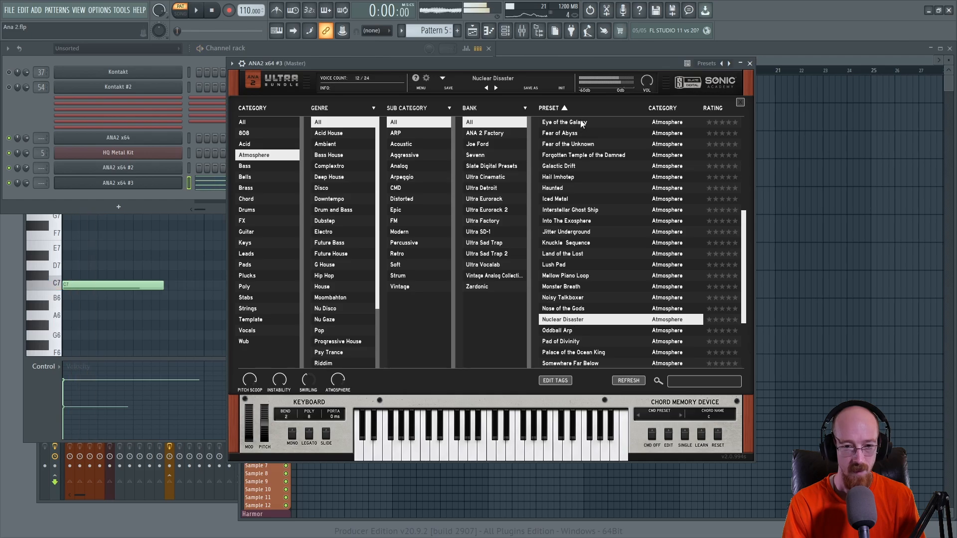
Step: Load the Eye of the Galaxy preset, close ANA2, and listen to it in the full arrangement in song mode
{"action": "left_click", "coordinate": [559, 121]}
{"action": "key", "text": "space"}
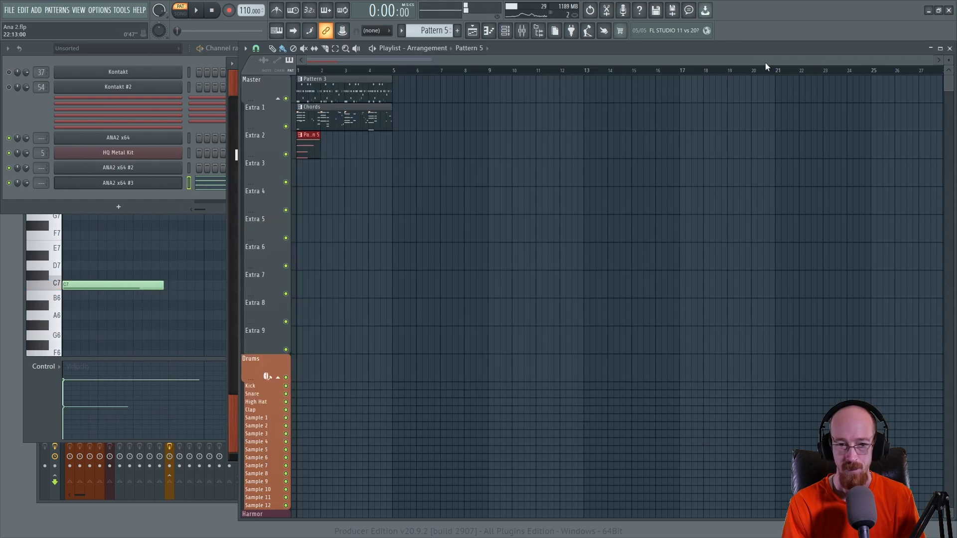
{"action": "key", "text": "space"}
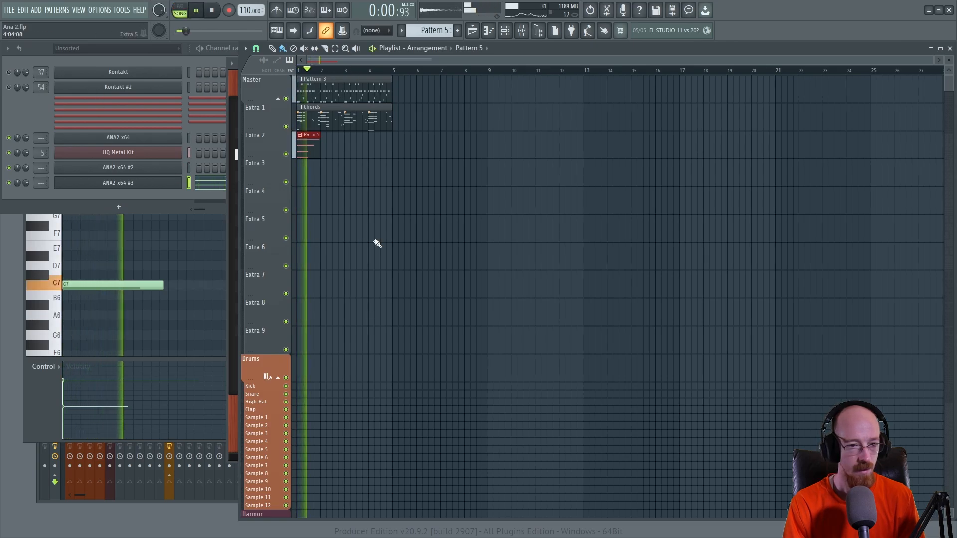
{"action": "key", "text": "space"}
Step: Delete the middle C notes, including C7, from the ANA2 x64 #3 piano roll of Pattern 5
{"action": "scroll", "coordinate": [112, 306], "scroll_direction": "down", "scroll_amount": 3}
{"action": "right_click", "coordinate": [118, 314]}
{"action": "right_click", "coordinate": [87, 287]}
{"action": "scroll", "coordinate": [88, 270], "scroll_direction": "up", "scroll_amount": 6}
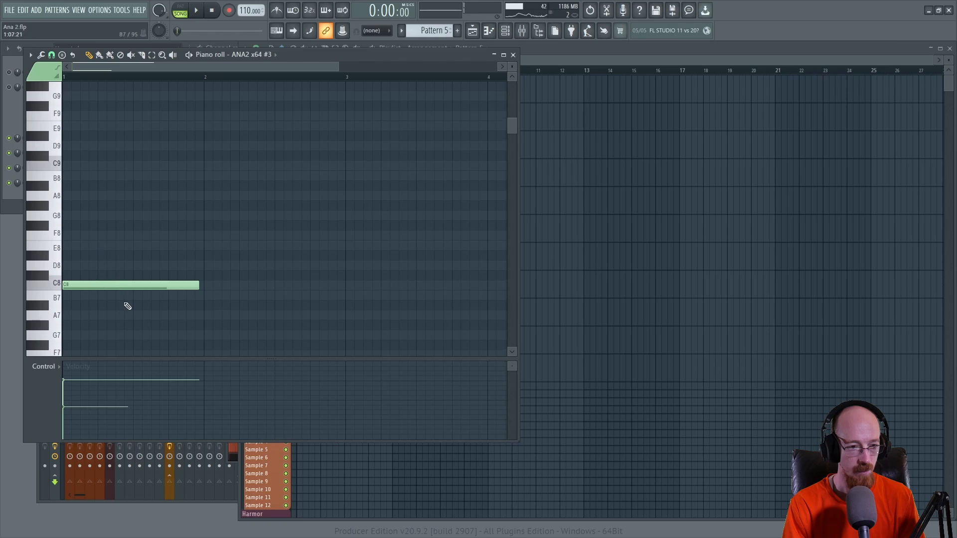
{"action": "scroll", "coordinate": [126, 301], "scroll_direction": "up", "scroll_amount": 5}
{"action": "scroll", "coordinate": [99, 195], "scroll_direction": "down", "scroll_amount": 8}
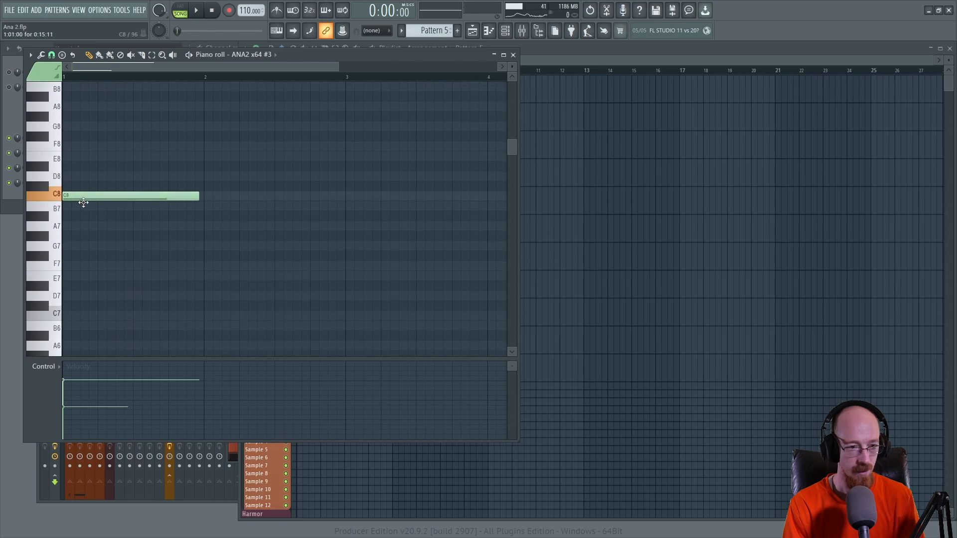
Step: Try the C8 note moved down to B7 and shortened to about one beat during playback, then delete it
{"action": "left_click_drag", "start_coordinate": [83, 197], "coordinate": [84, 206]}
{"action": "key", "text": "space"}
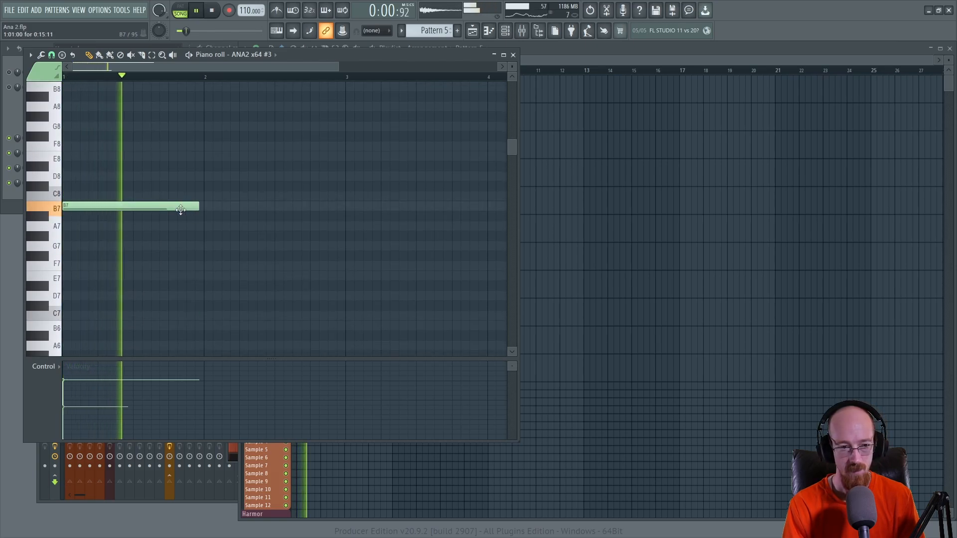
{"action": "left_click_drag", "start_coordinate": [198, 207], "coordinate": [92, 209]}
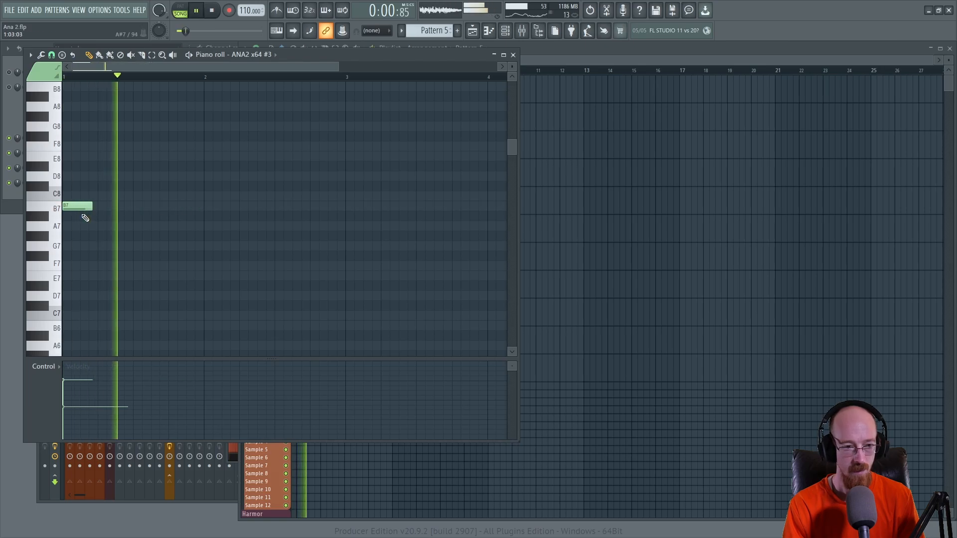
{"action": "key", "text": "space"}
{"action": "right_click", "coordinate": [77, 206]}
Step: Bring up the mixer and close the reopened ANA2 x64 #3 window to return to the playlist
{"action": "left_click", "coordinate": [19, 197]}
{"action": "left_click", "coordinate": [125, 184]}
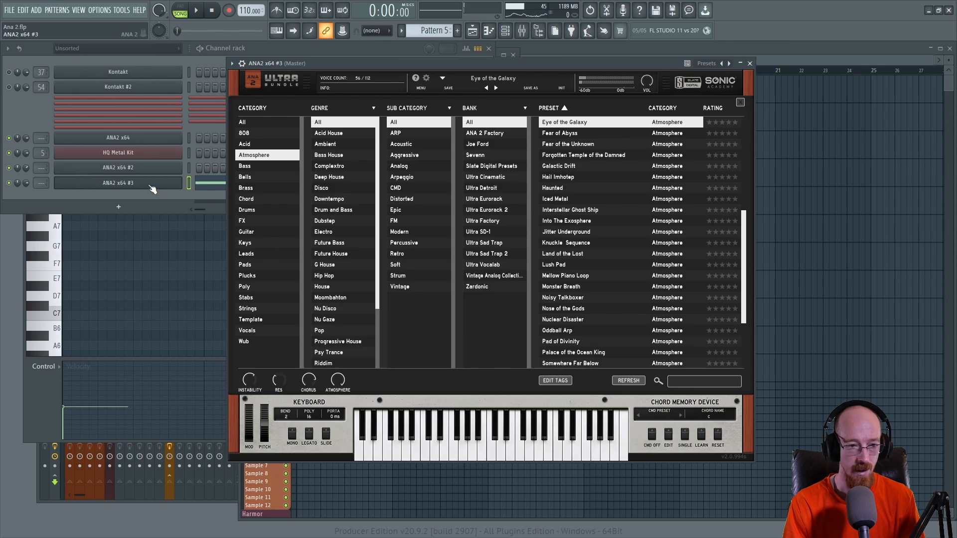
{"action": "key", "text": "F9"}
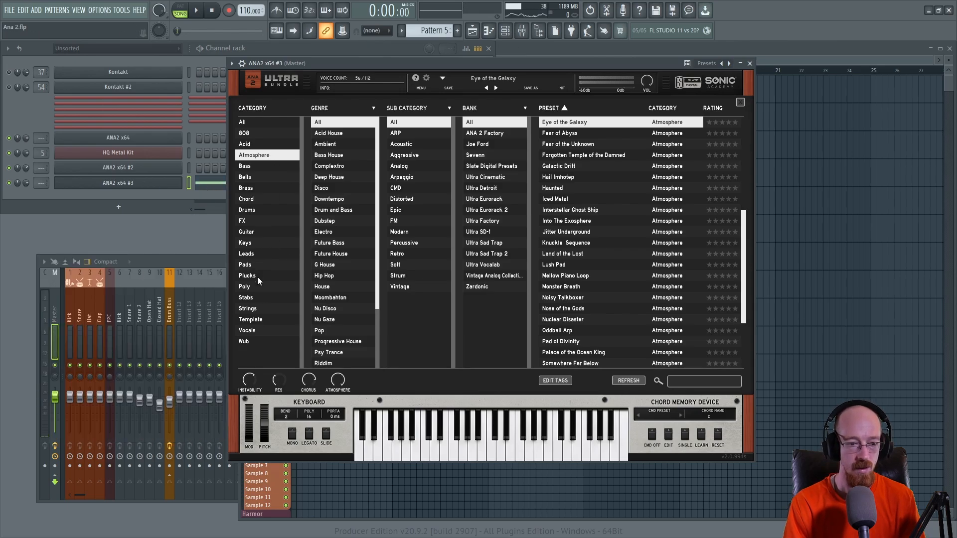
{"action": "left_click", "coordinate": [732, 50]}
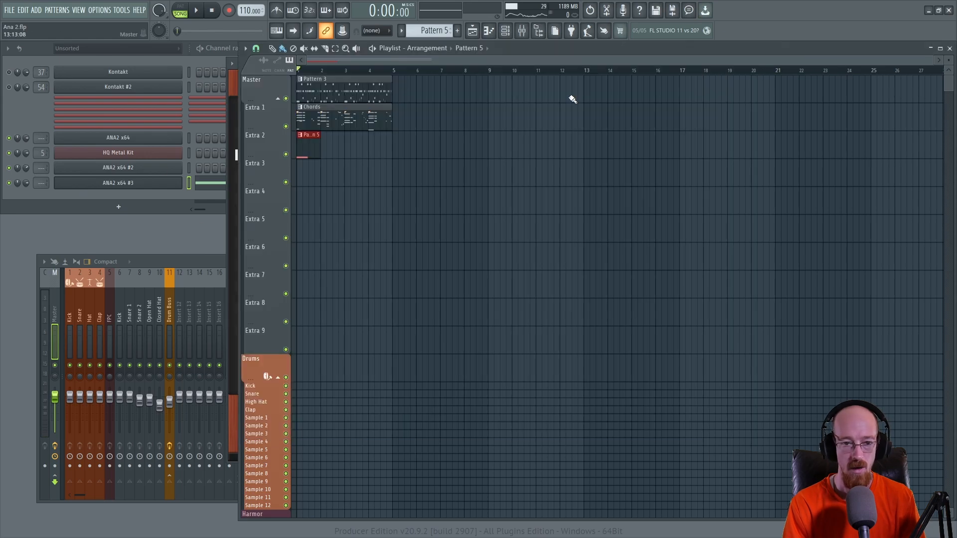
Step: Copy the ANA2 x64 notes from the Chords pattern and paste them into the ANA2 x64 #3 channel of Pattern 5
{"action": "left_click", "coordinate": [308, 125]}
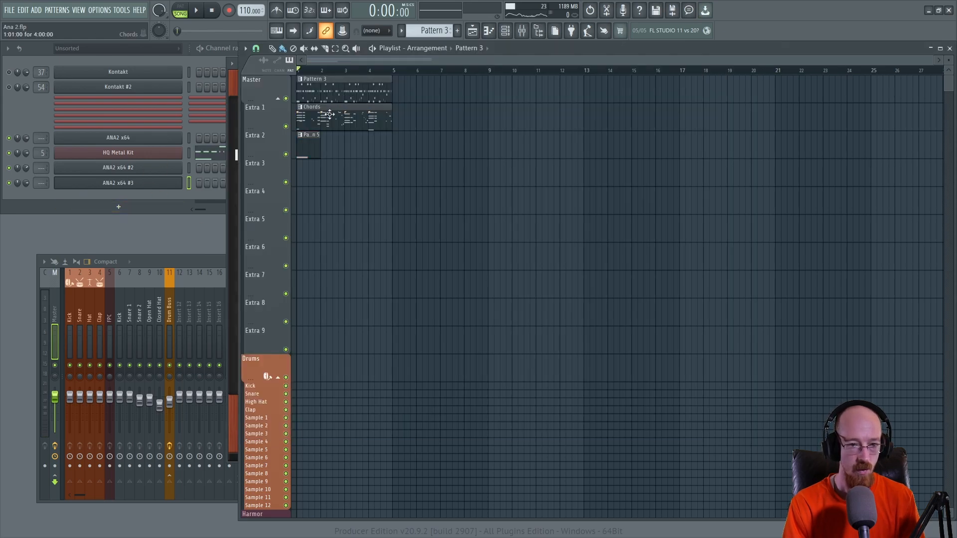
{"action": "left_click", "coordinate": [322, 122]}
{"action": "right_click", "coordinate": [162, 134]}
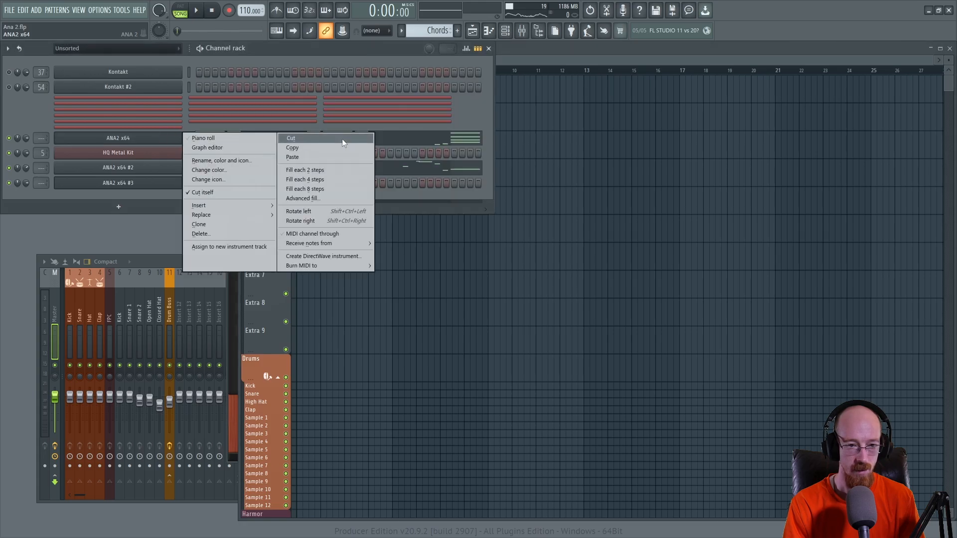
{"action": "left_click", "coordinate": [293, 158]}
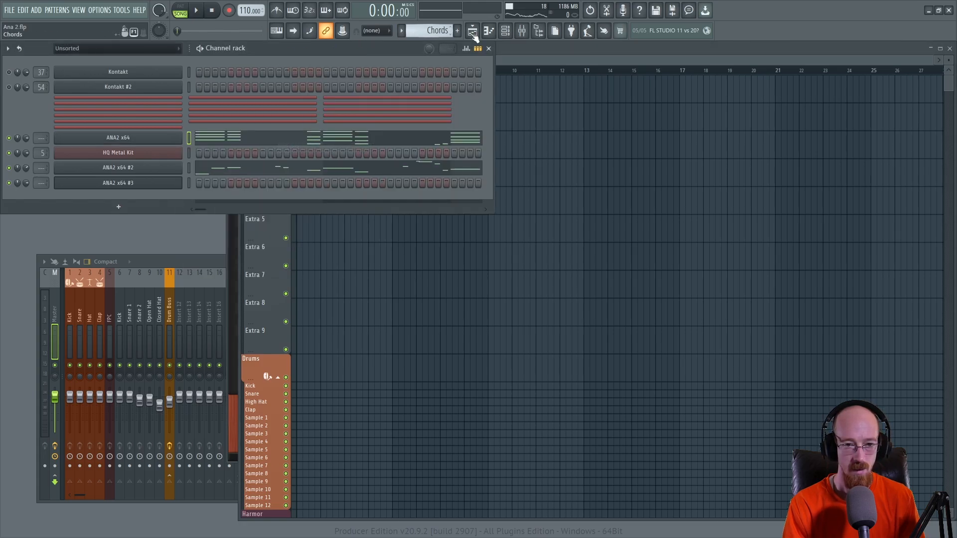
{"action": "left_click", "coordinate": [581, 145]}
{"action": "right_click", "coordinate": [581, 145]}
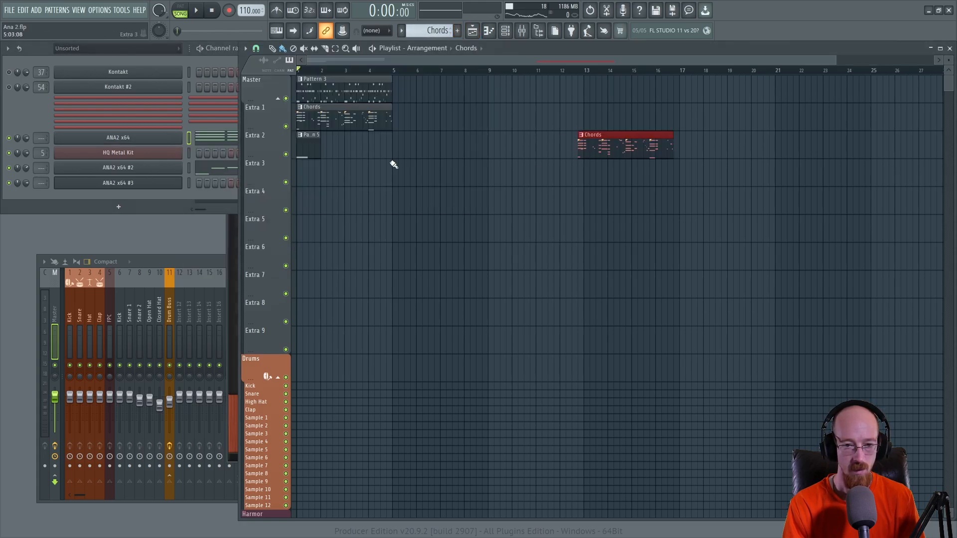
{"action": "left_click", "coordinate": [307, 149]}
{"action": "right_click", "coordinate": [151, 186]}
{"action": "left_click", "coordinate": [318, 201]}
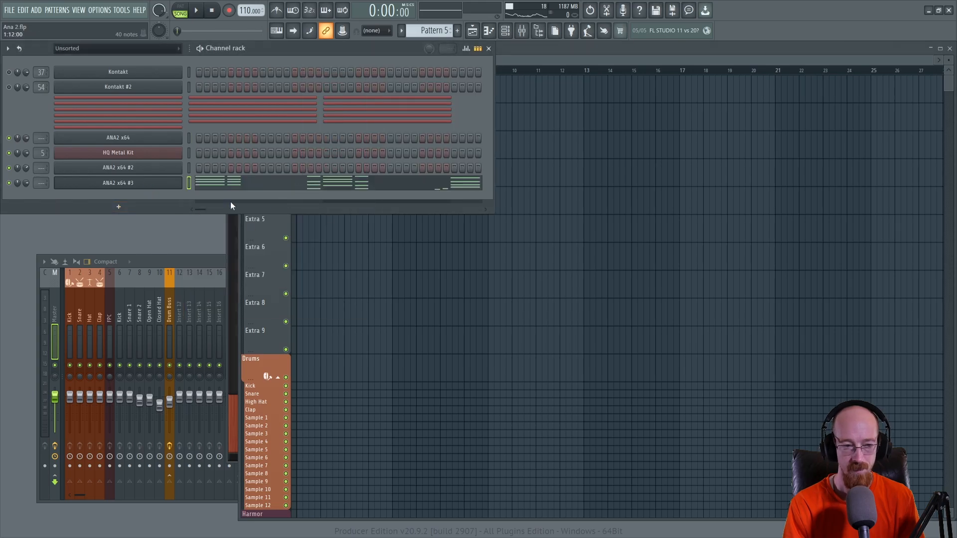
Step: Solo and open ANA2 x64 #3, filter its presets to Pads, and audition Ascension, Angels and Angel Dust
{"action": "left_click", "coordinate": [132, 183]}
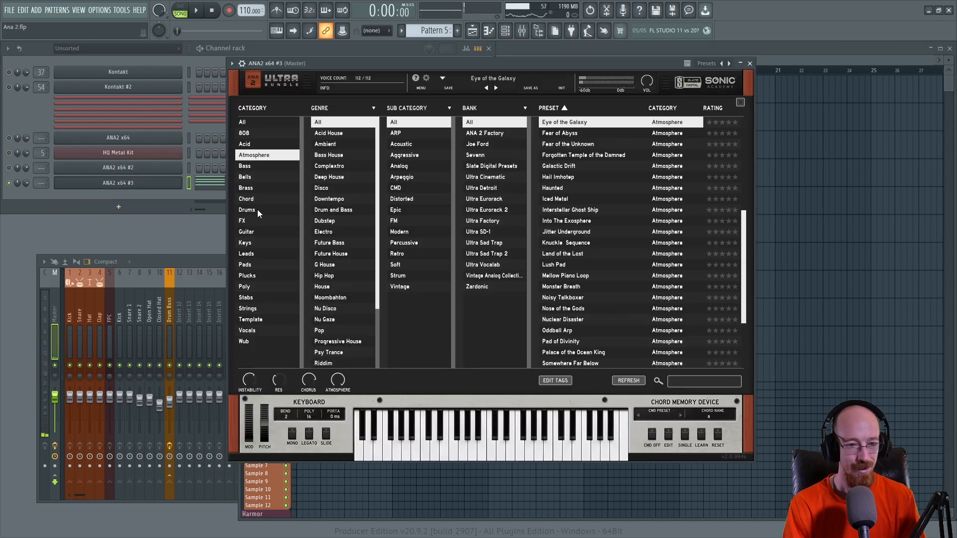
{"action": "left_click", "coordinate": [250, 264]}
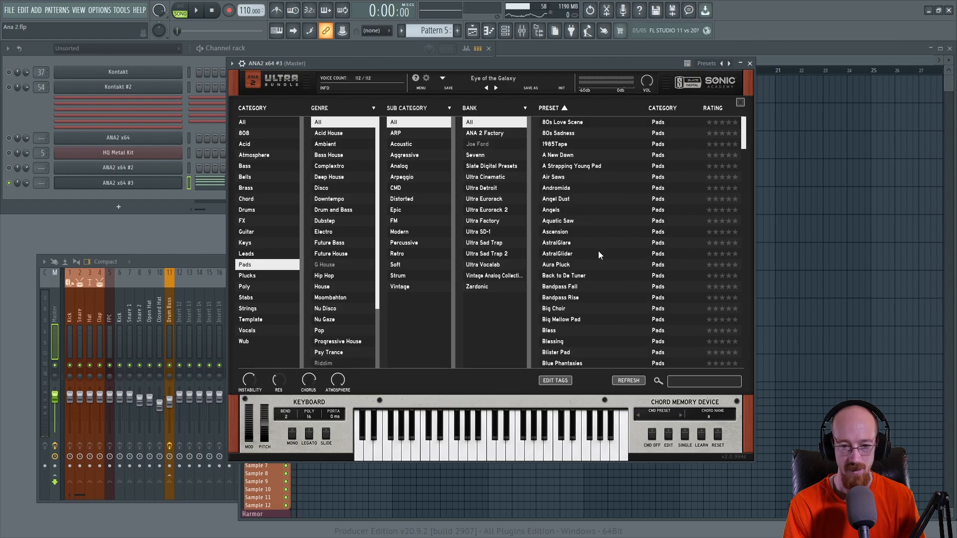
{"action": "left_click", "coordinate": [563, 232]}
{"action": "left_click", "coordinate": [554, 211]}
{"action": "key", "text": "space"}
{"action": "left_click", "coordinate": [571, 201]}
{"action": "key", "text": "space"}
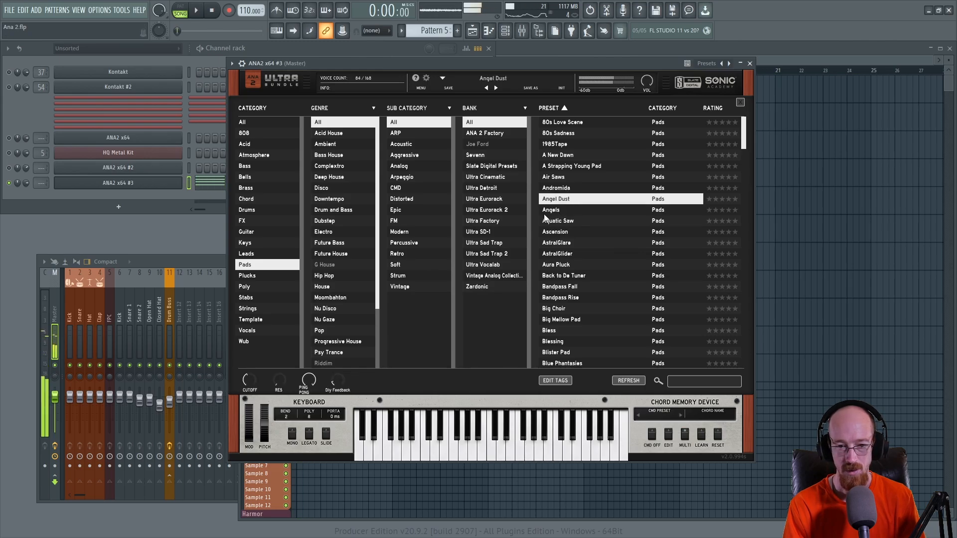
Step: Audition the A Strapping Young Pad, Air Saws and AstralGlare presets with the copied chords
{"action": "left_click", "coordinate": [569, 167]}
{"action": "key", "text": "space"}
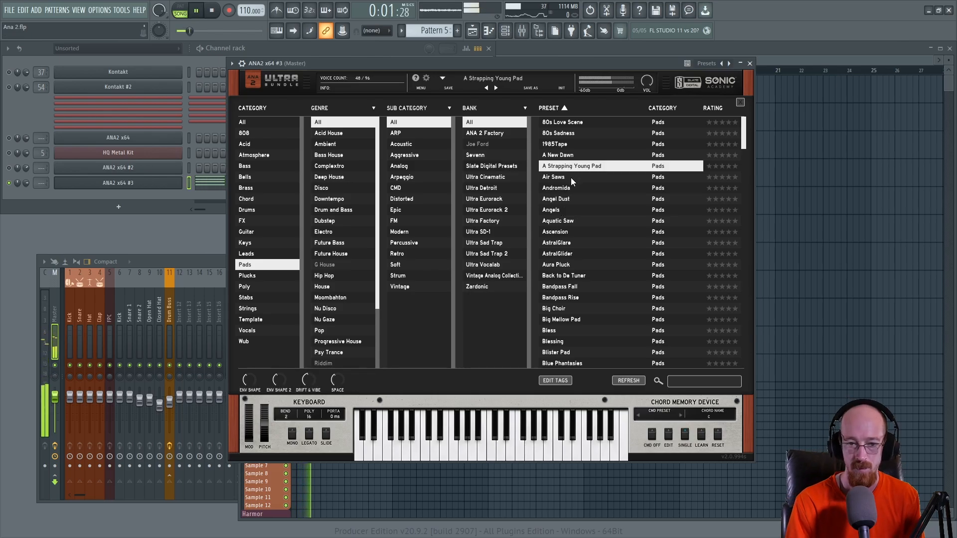
{"action": "left_click", "coordinate": [570, 178]}
{"action": "key", "text": "space"}
{"action": "key", "text": "space"}
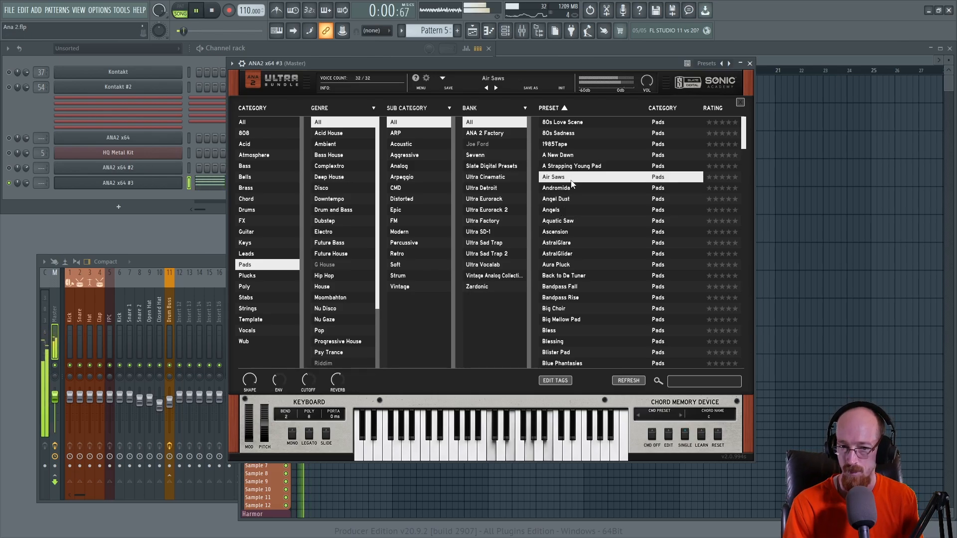
{"action": "left_click", "coordinate": [572, 243]}
{"action": "key", "text": "space"}
Step: Audition AstralGlider, then load and play the Aura Pluck preset and close the ANA2 window
{"action": "left_click", "coordinate": [572, 253]}
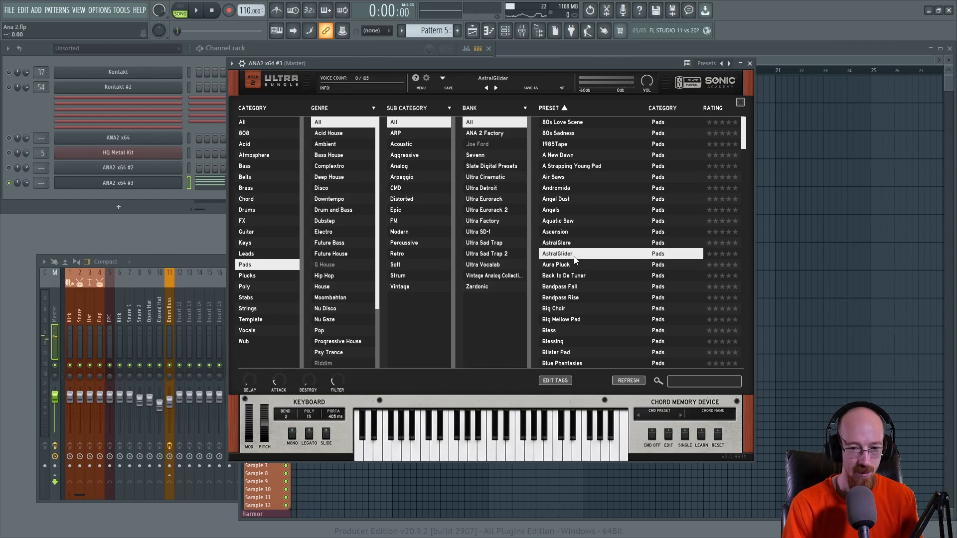
{"action": "key", "text": "space"}
{"action": "left_click", "coordinate": [578, 265]}
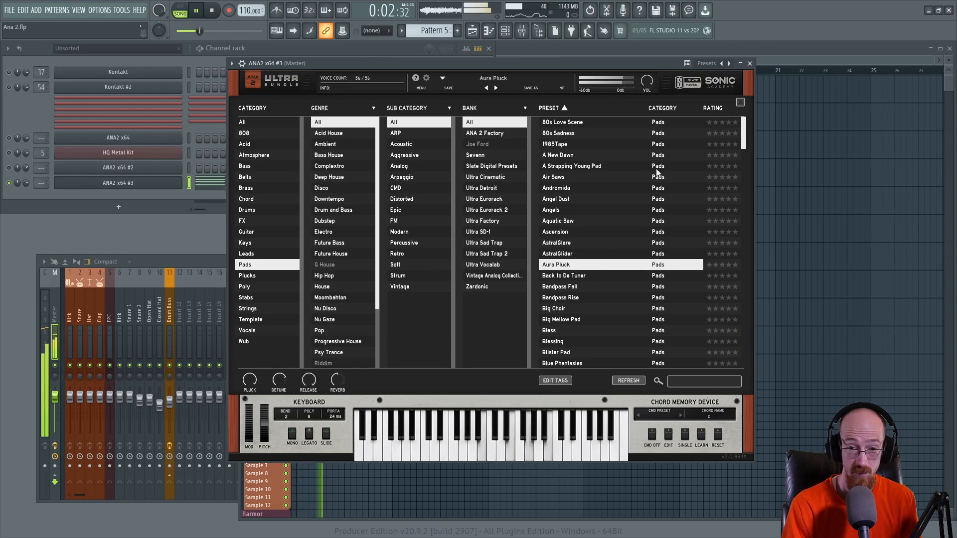
{"action": "key", "text": "space"}
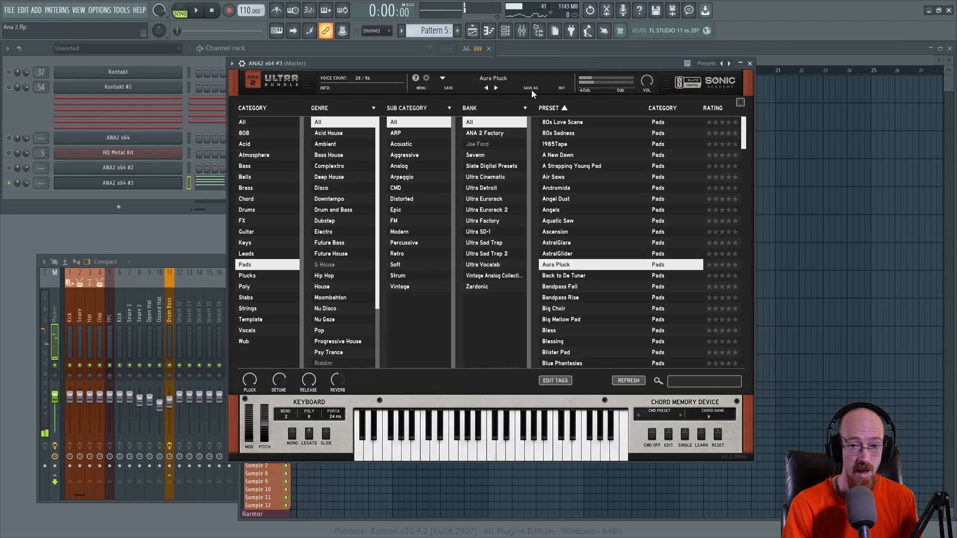
{"action": "left_click", "coordinate": [555, 97]}
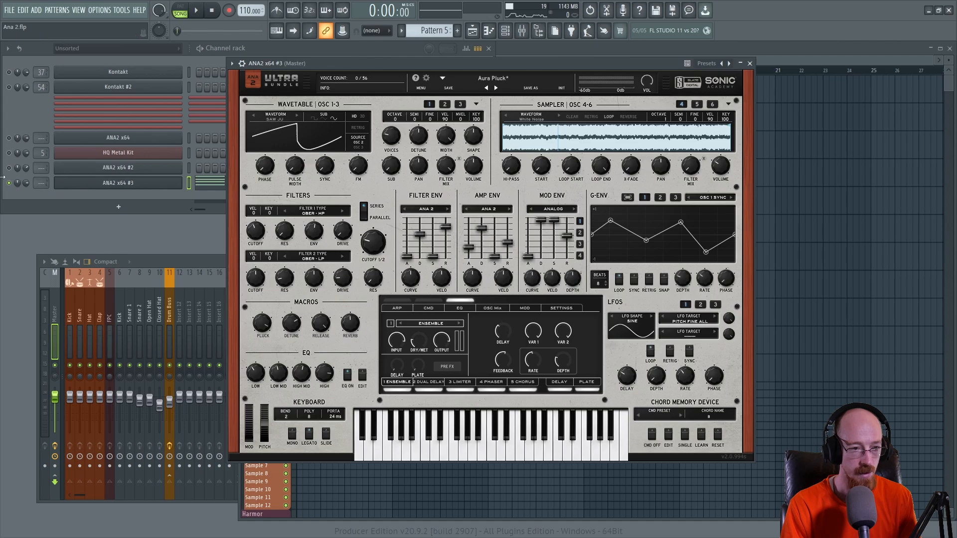
{"action": "left_click", "coordinate": [749, 63]}
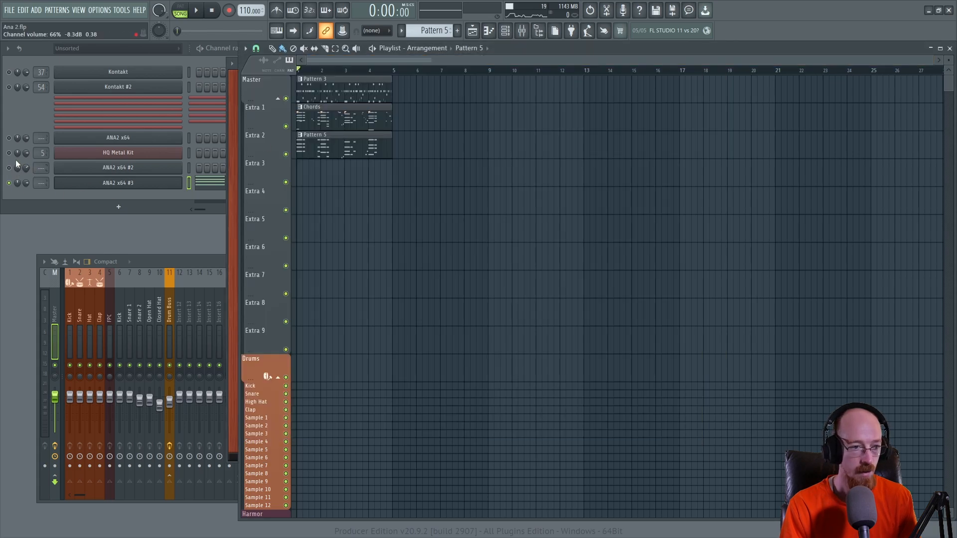
Step: Unmute all the channels and play the full arrangement from bar 1
{"action": "right_click", "coordinate": [9, 141]}
{"action": "left_click", "coordinate": [19, 147]}
{"action": "right_click", "coordinate": [9, 138]}
{"action": "left_click", "coordinate": [9, 142]}
{"action": "left_click", "coordinate": [614, 54]}
{"action": "left_click_drag", "start_coordinate": [361, 67], "coordinate": [294, 73]}
{"action": "key", "text": "space"}
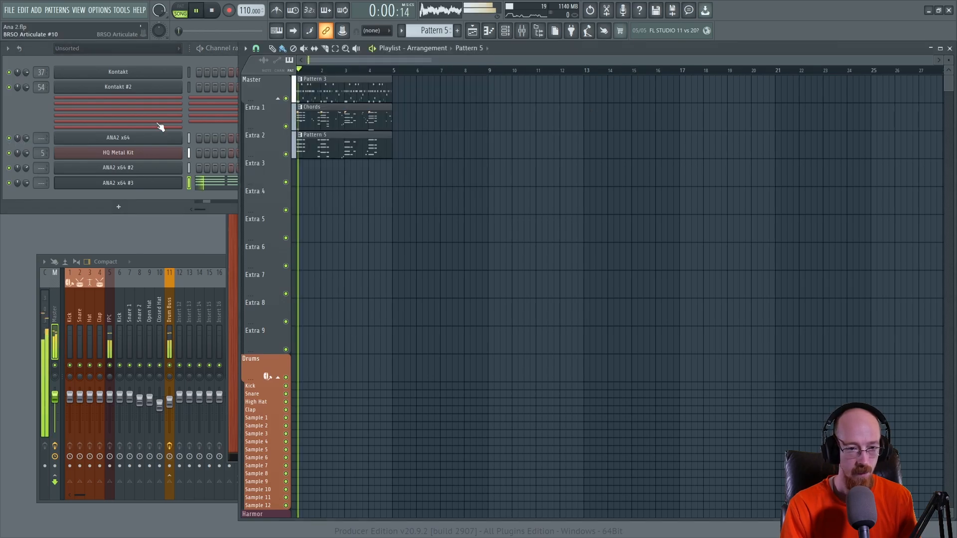
Step: Lower the channel volume of ANA2 x64 #3 to 38% in its wrapper settings while the arrangement plays
{"action": "left_click", "coordinate": [124, 184]}
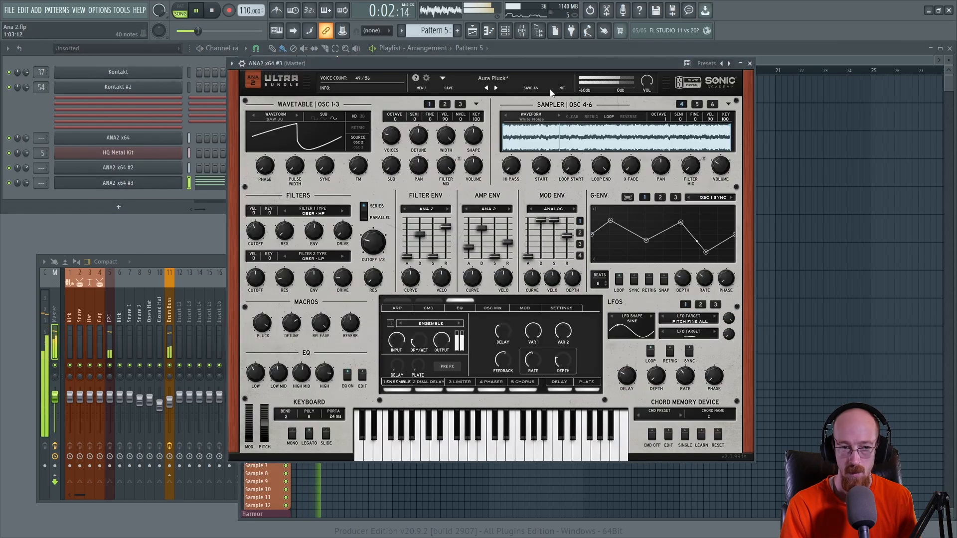
{"action": "left_click", "coordinate": [243, 63]}
{"action": "mouse_move", "coordinate": [679, 79]}
{"action": "left_mouse_down"}
{"action": "mouse_move", "coordinate": [679, 102]}
{"action": "mouse_move", "coordinate": [686, 84]}
{"action": "left_mouse_up"}
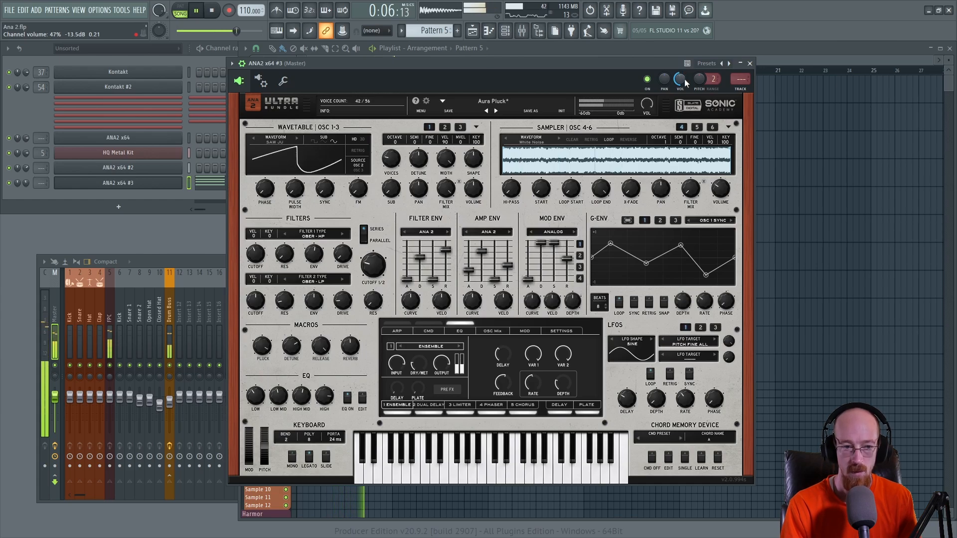
{"action": "key", "text": "F7"}
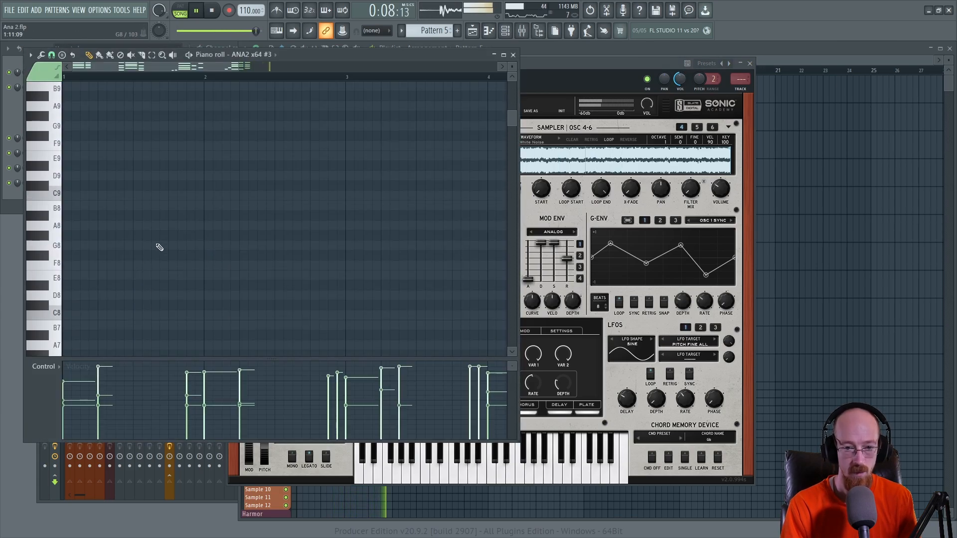
{"action": "scroll", "coordinate": [159, 247], "scroll_direction": "up", "scroll_amount": 3}
{"action": "mouse_move", "coordinate": [679, 80]}
{"action": "left_mouse_down"}
{"action": "mouse_move", "coordinate": [679, 94]}
{"action": "mouse_move", "coordinate": [679, 85]}
{"action": "left_mouse_up"}
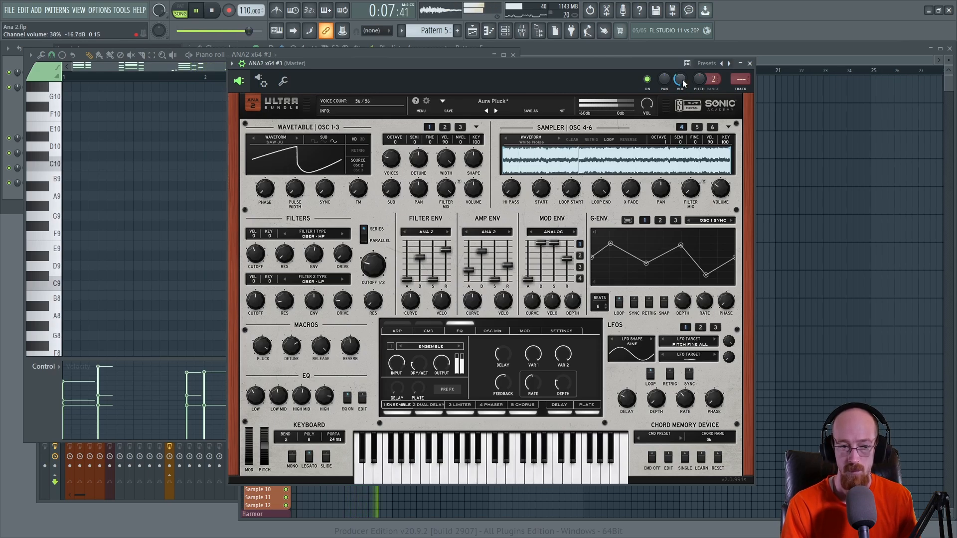
Step: Try all the chord notes of ANA2 x64 #3 one octave higher and return them to their original octave
{"action": "key", "text": "space"}
{"action": "left_click", "coordinate": [55, 366]}
{"action": "left_click", "coordinate": [161, 306]}
{"action": "right_click", "coordinate": [174, 307]}
{"action": "scroll", "coordinate": [184, 244], "scroll_direction": "down", "scroll_amount": 6}
{"action": "scroll", "coordinate": [185, 244], "scroll_direction": "down", "scroll_amount": 8}
{"action": "scroll", "coordinate": [190, 229], "scroll_direction": "down", "scroll_amount": 3}
{"action": "scroll", "coordinate": [178, 204], "scroll_direction": "up", "scroll_amount": 3}
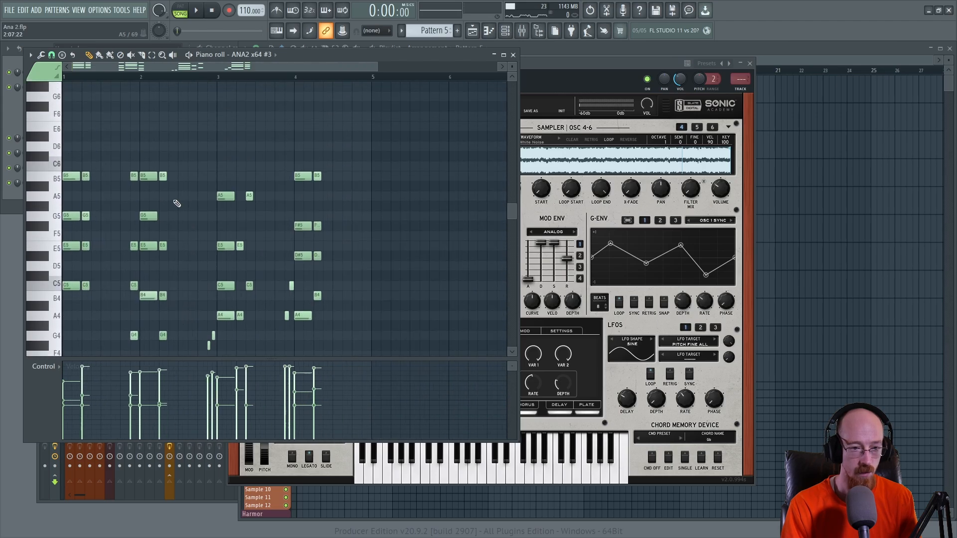
{"action": "key", "text": "ctrl+a"}
{"action": "scroll", "coordinate": [177, 203], "scroll_direction": "down", "scroll_amount": 4}
{"action": "key", "text": "space"}
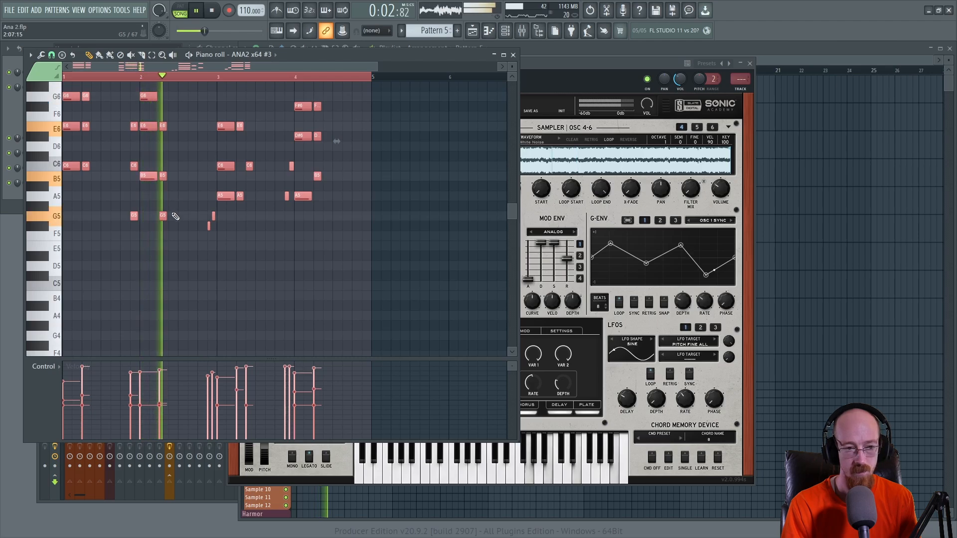
{"action": "key", "text": "space"}
{"action": "key", "text": "ctrl+Down"}
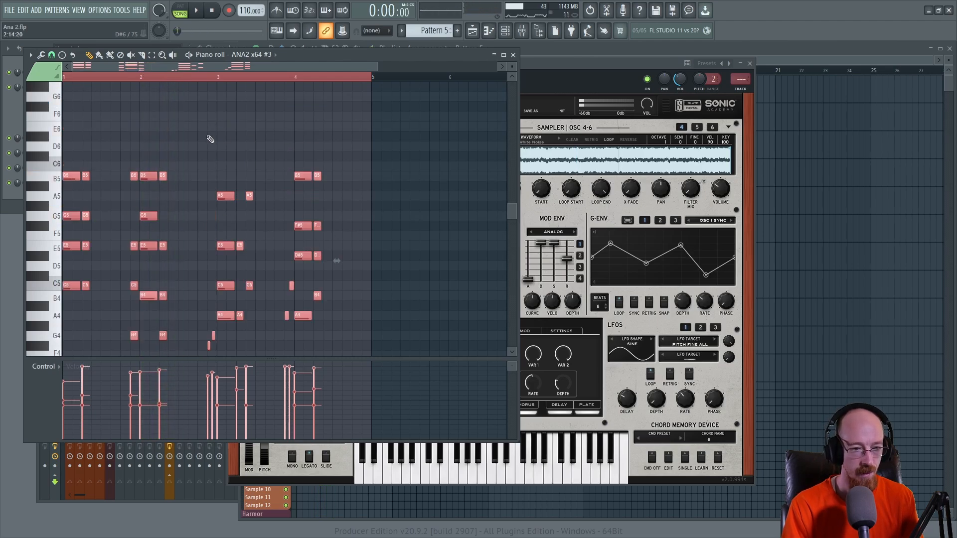
Step: Delete the short repeated chord hits in bar 1, stretch the first chord across the full bar and play it back
{"action": "scroll", "coordinate": [136, 214], "scroll_direction": "up", "scroll_amount": 3}
{"action": "left_click_drag", "start_coordinate": [333, 191], "coordinate": [329, 180]}
{"action": "scroll", "coordinate": [108, 202], "scroll_direction": "down", "scroll_amount": 2}
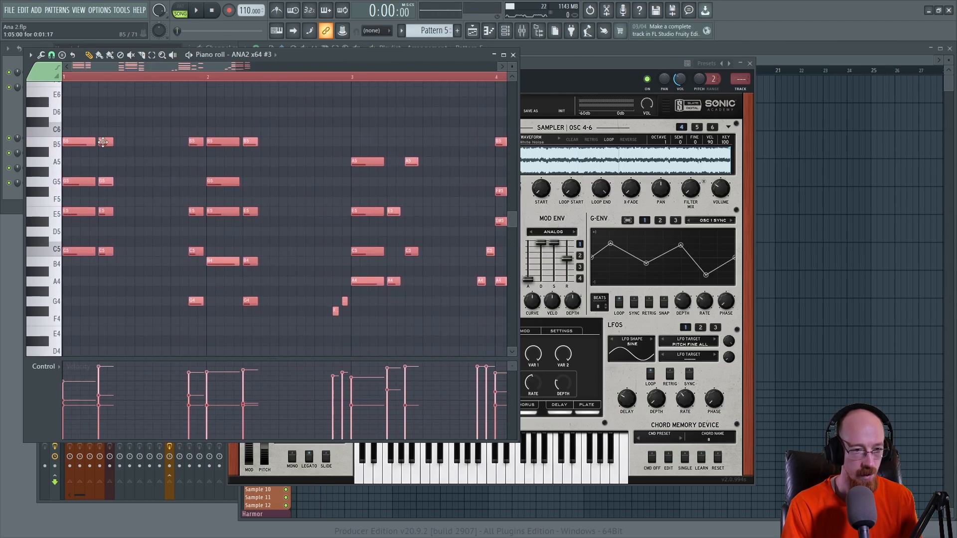
{"action": "right_click", "coordinate": [106, 142]}
{"action": "right_click", "coordinate": [195, 142]}
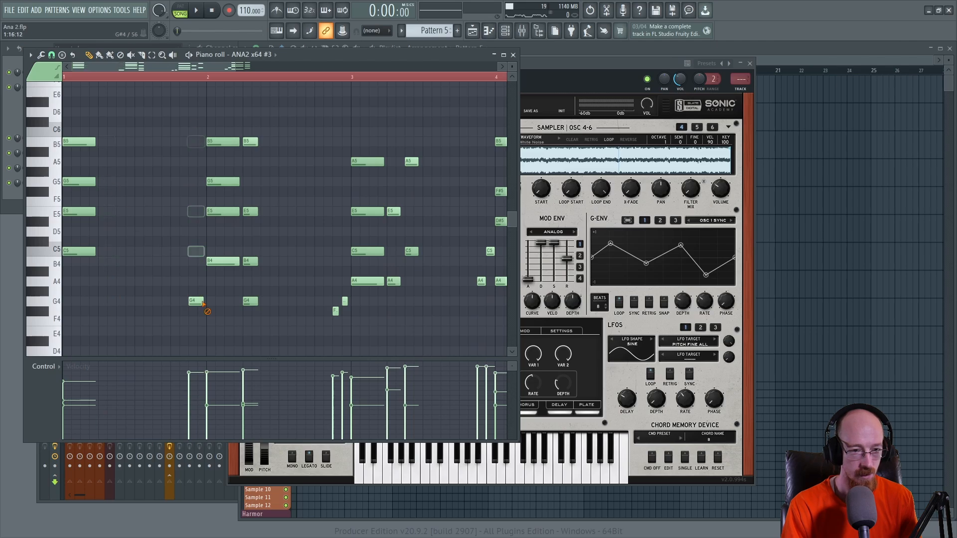
{"action": "mouse_move", "coordinate": [67, 122]}
{"action": "left_mouse_down"}
{"action": "mouse_move", "coordinate": [96, 253]}
{"action": "mouse_move", "coordinate": [203, 252]}
{"action": "left_mouse_up"}
{"action": "key", "text": "space"}
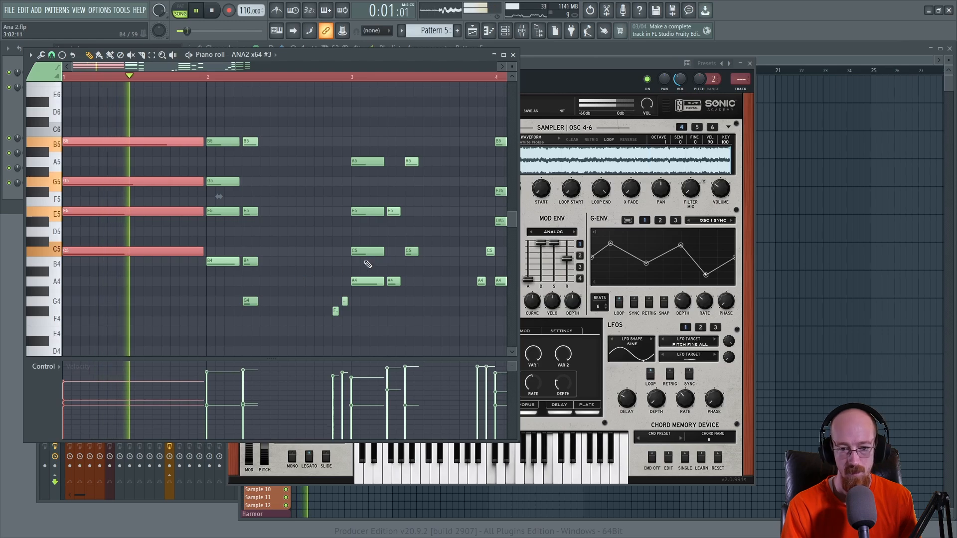
{"action": "key", "text": "space"}
Step: Remove the short pickup and repeated notes around bars 3 and 4, and lengthen the remaining chords to fill bars 2 to 4
{"action": "left_click_drag", "start_coordinate": [245, 119], "coordinate": [280, 337]}
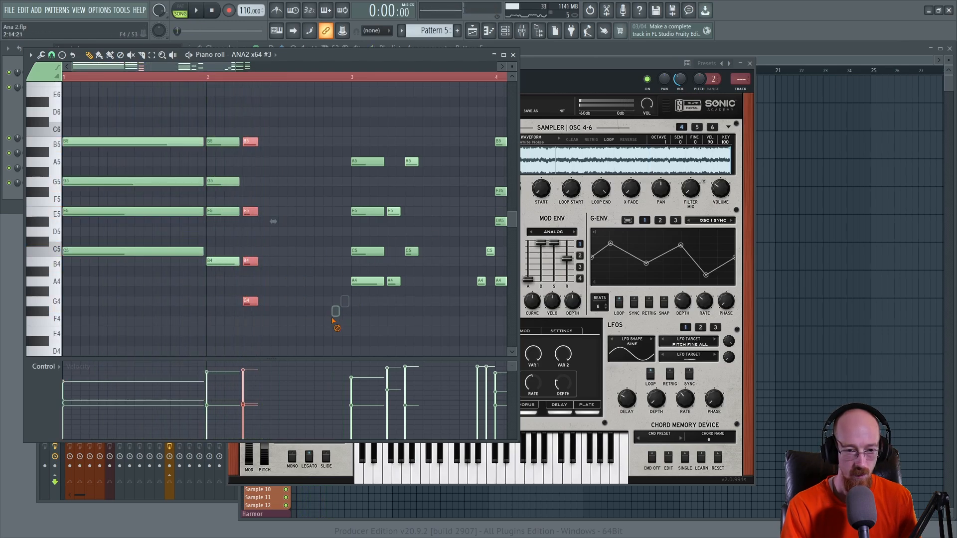
{"action": "left_click_drag", "start_coordinate": [257, 302], "coordinate": [343, 306]}
{"action": "left_click_drag", "start_coordinate": [457, 260], "coordinate": [314, 223]}
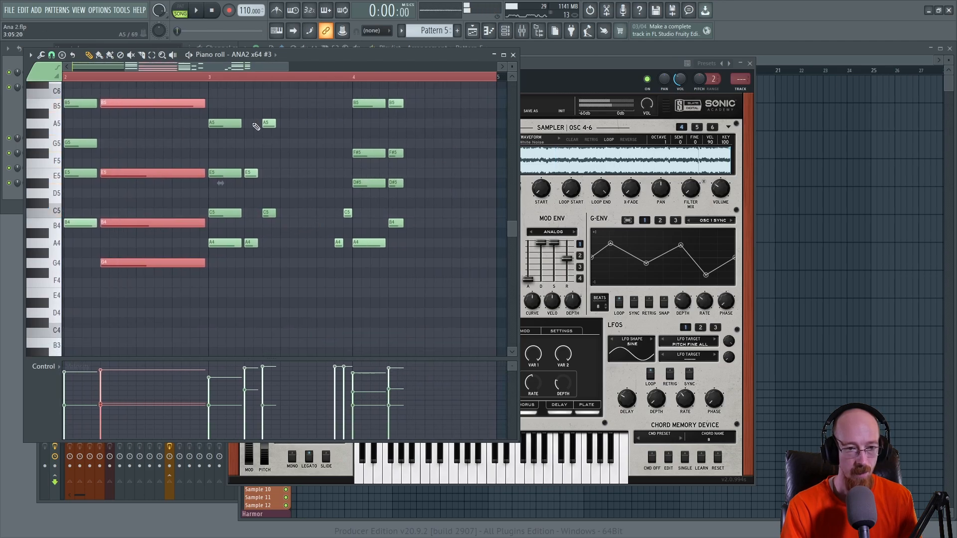
{"action": "left_click_drag", "start_coordinate": [253, 164], "coordinate": [271, 235]}
{"action": "left_click_drag", "start_coordinate": [214, 91], "coordinate": [332, 244]}
Step: Compare the Bless and Blessing pad presets against the sustained chords and keep Bless loaded
{"action": "left_click", "coordinate": [554, 286]}
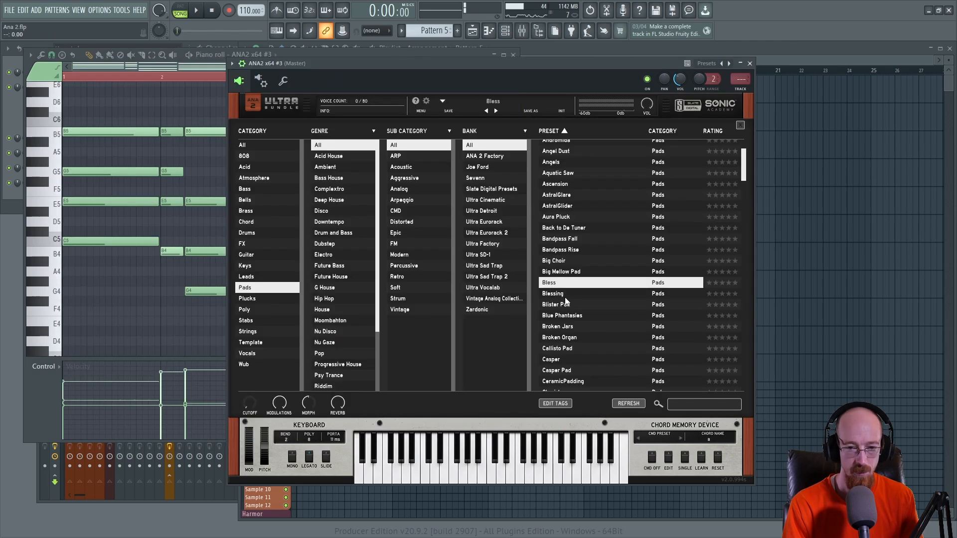
{"action": "key", "text": "space"}
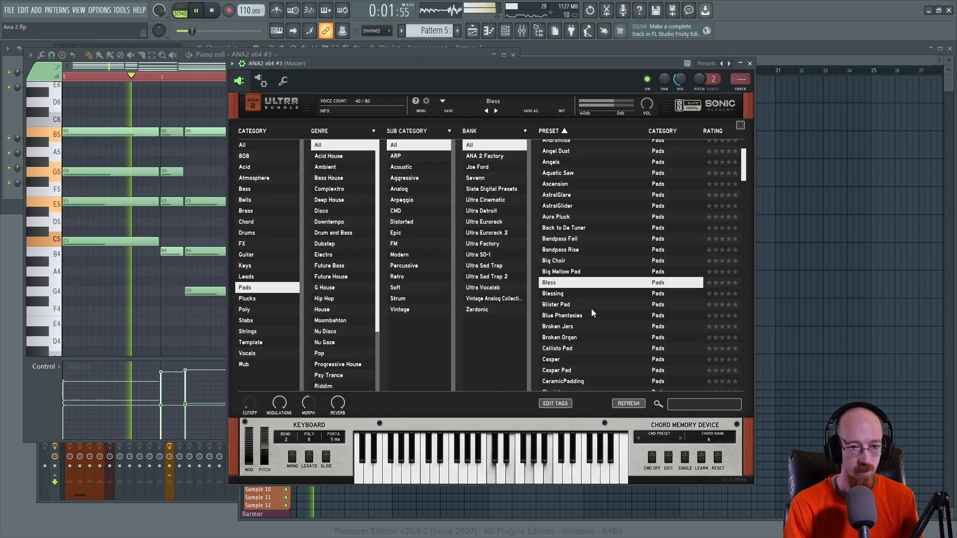
{"action": "left_click", "coordinate": [565, 294]}
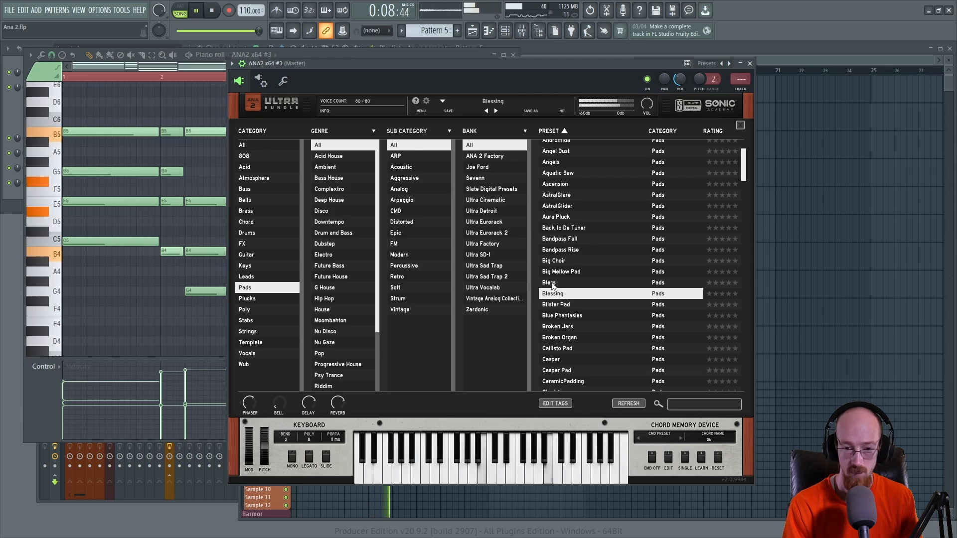
{"action": "key", "text": "space"}
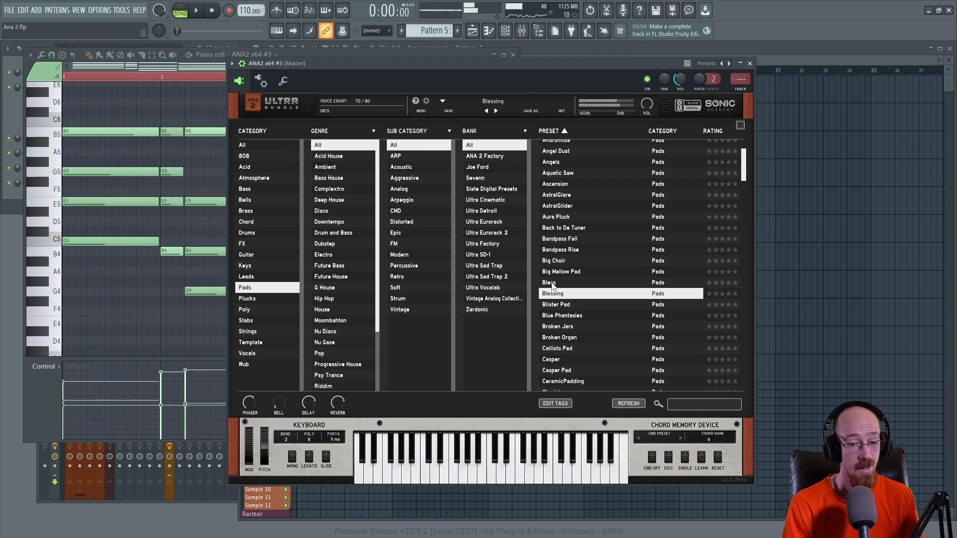
{"action": "left_click", "coordinate": [550, 282]}
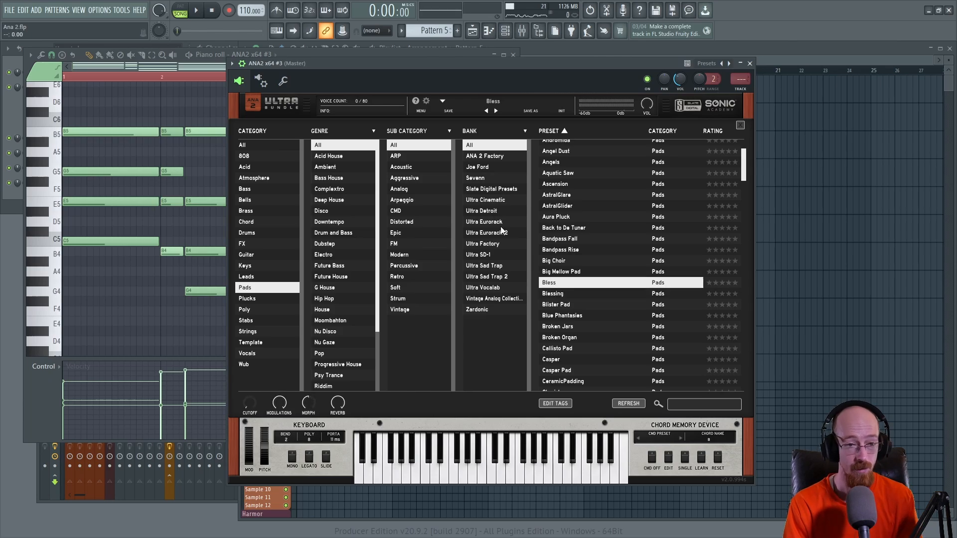
{"action": "key", "text": "space"}
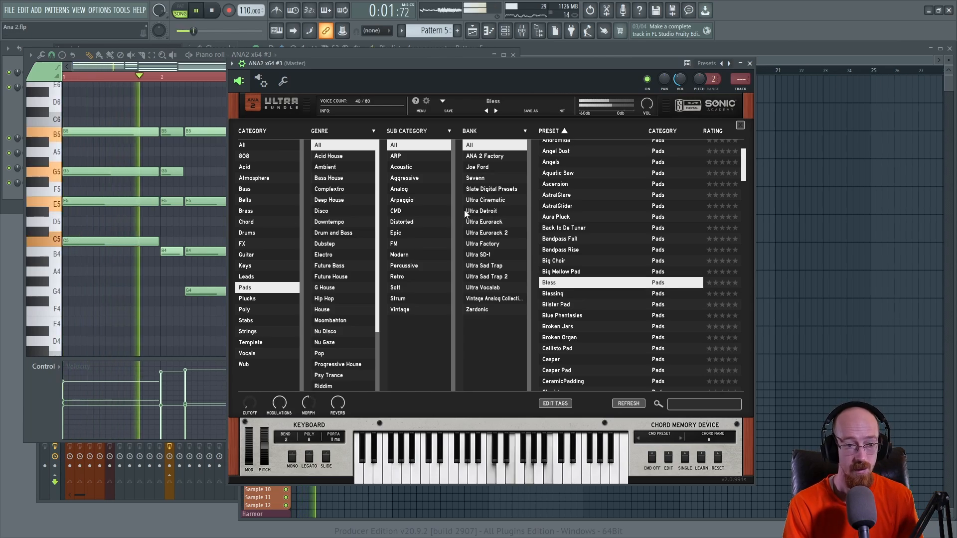
Step: Try all the pad chords one octave lower during playback and move them back up
{"action": "left_click", "coordinate": [309, 55]}
{"action": "key", "text": "ctrl+a"}
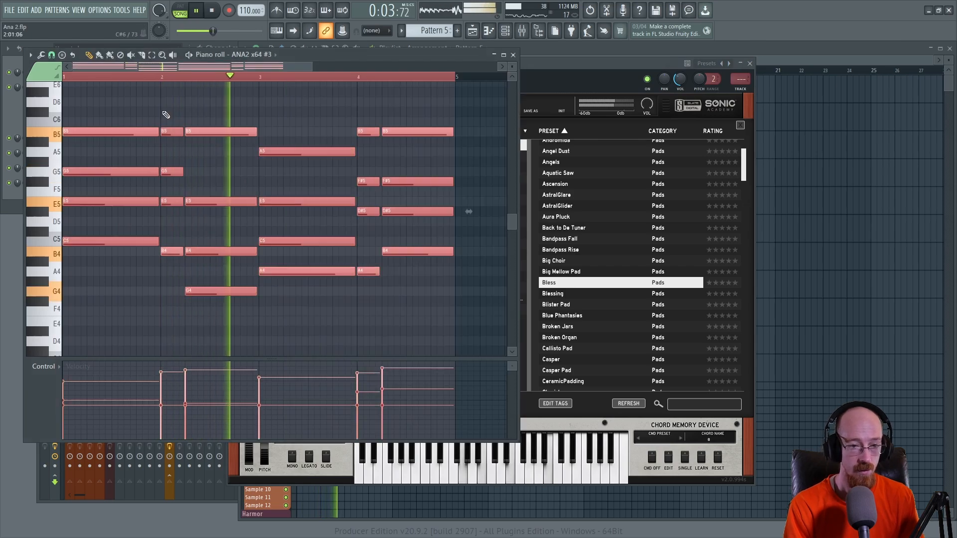
{"action": "key", "text": "ctrl+Down"}
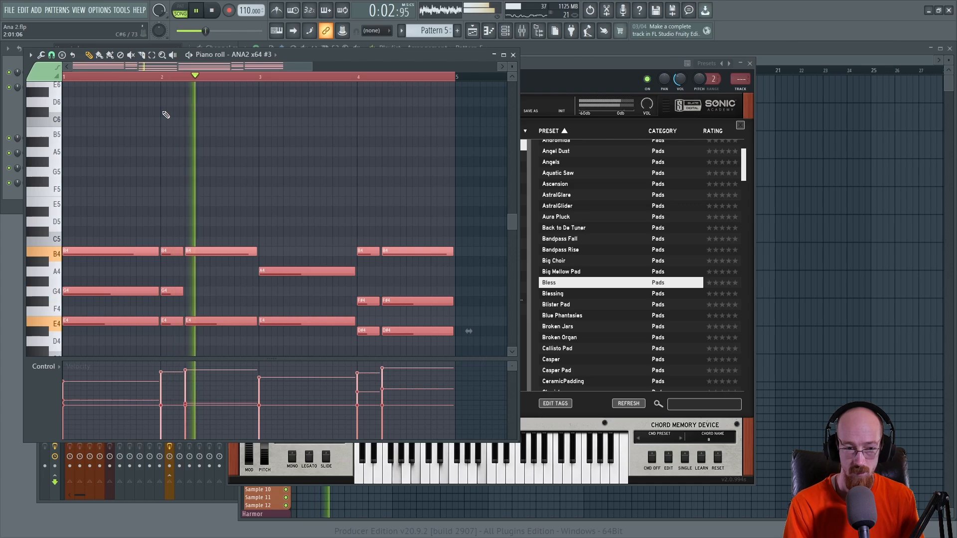
{"action": "key", "text": "ctrl+Up"}
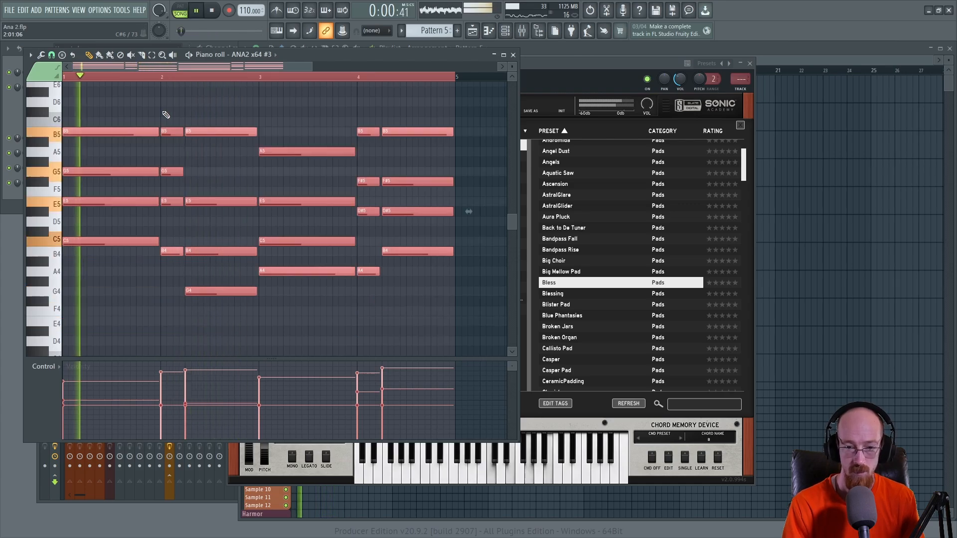
{"action": "key", "text": "space"}
Step: Lower the channel volume of ANA2 x64 #3 to 27%, check it in playback and close the plugin window
{"action": "left_click", "coordinate": [581, 85]}
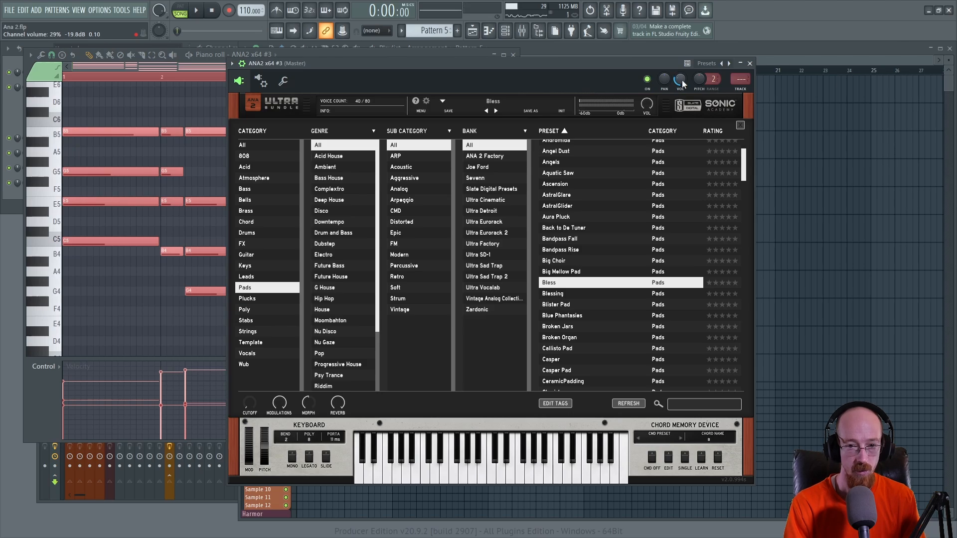
{"action": "key", "text": "space"}
{"action": "key", "text": "space"}
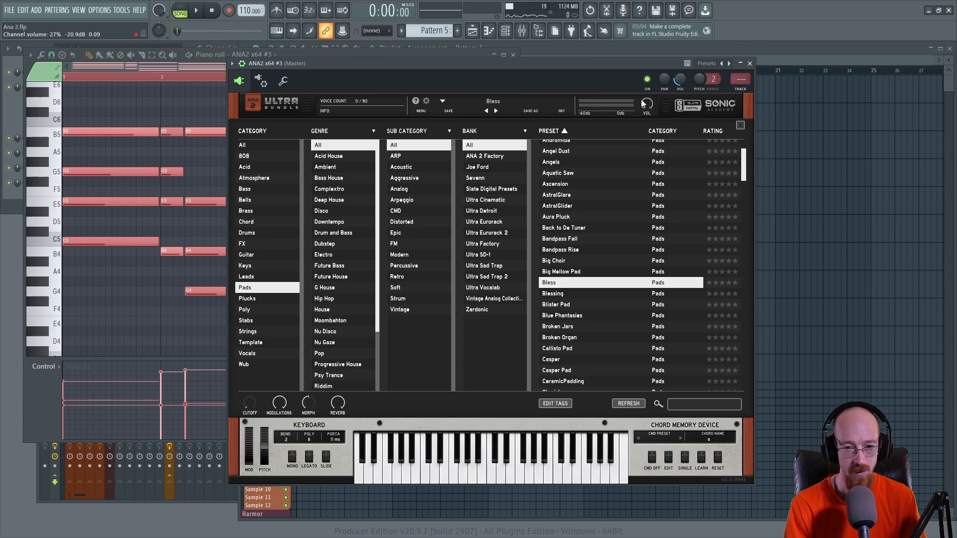
{"action": "key", "text": "space"}
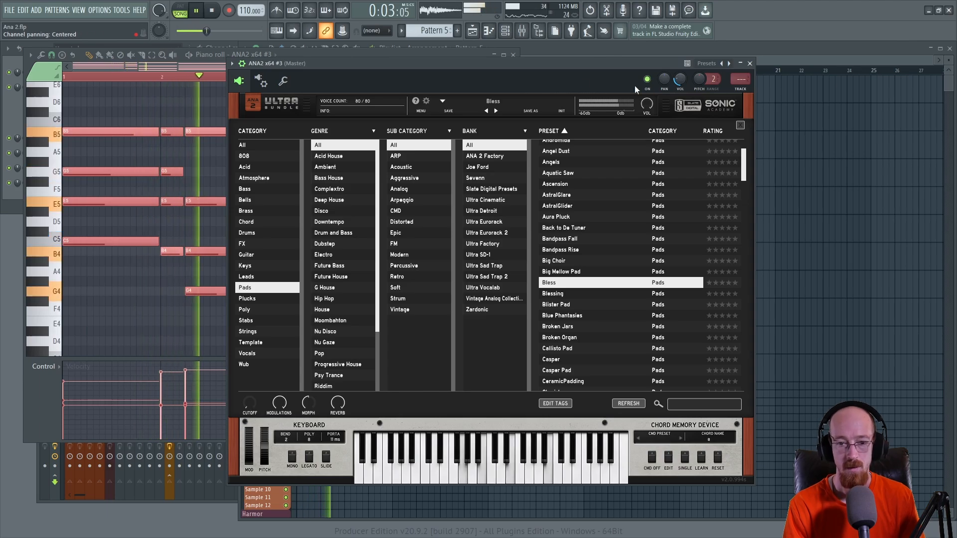
{"action": "key", "text": "space"}
{"action": "left_click", "coordinate": [749, 64]}
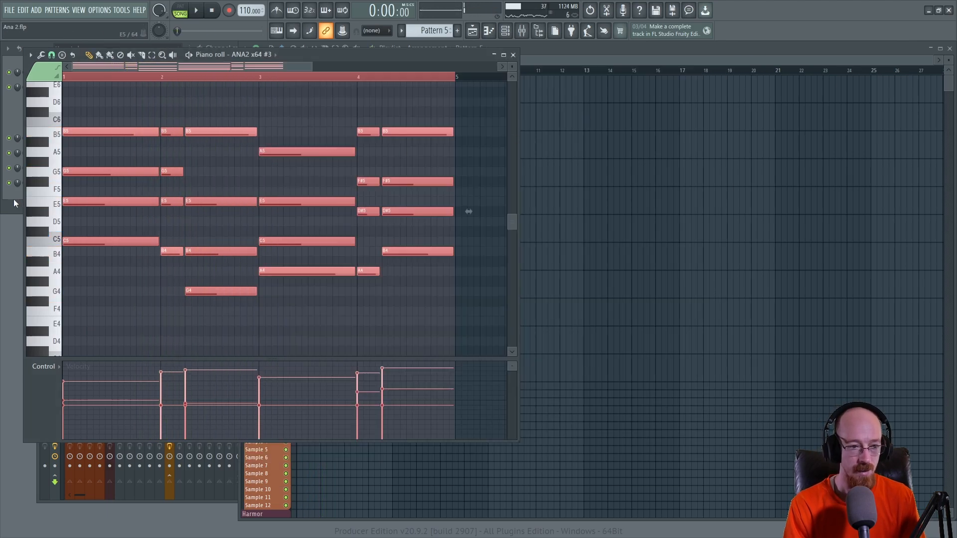
Step: Bring up the channel rack and mixer, and rename the ANA2 x64 #3 channel to Pad
{"action": "key", "text": "F6"}
{"action": "left_click", "coordinate": [522, 30]}
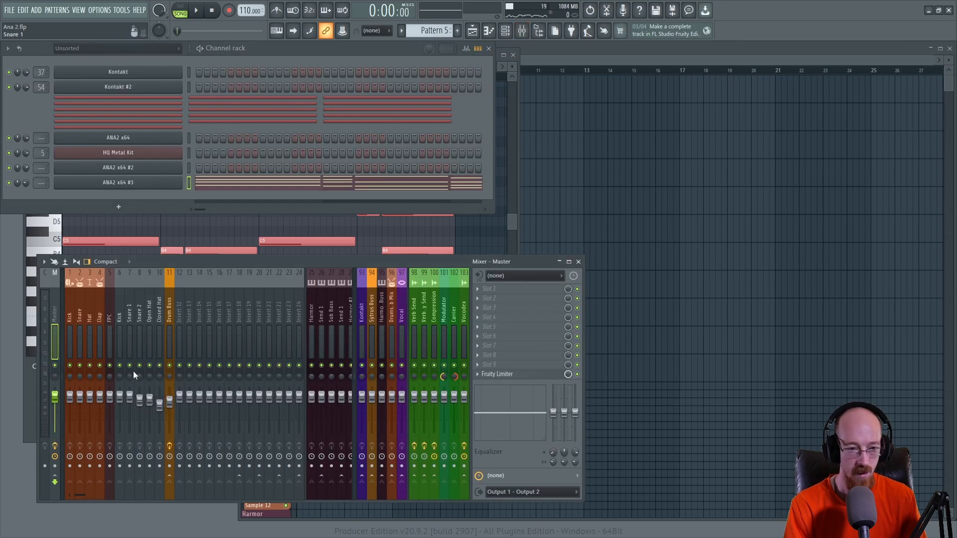
{"action": "key", "text": "space"}
{"action": "key", "text": "space"}
{"action": "left_click", "coordinate": [129, 184]}
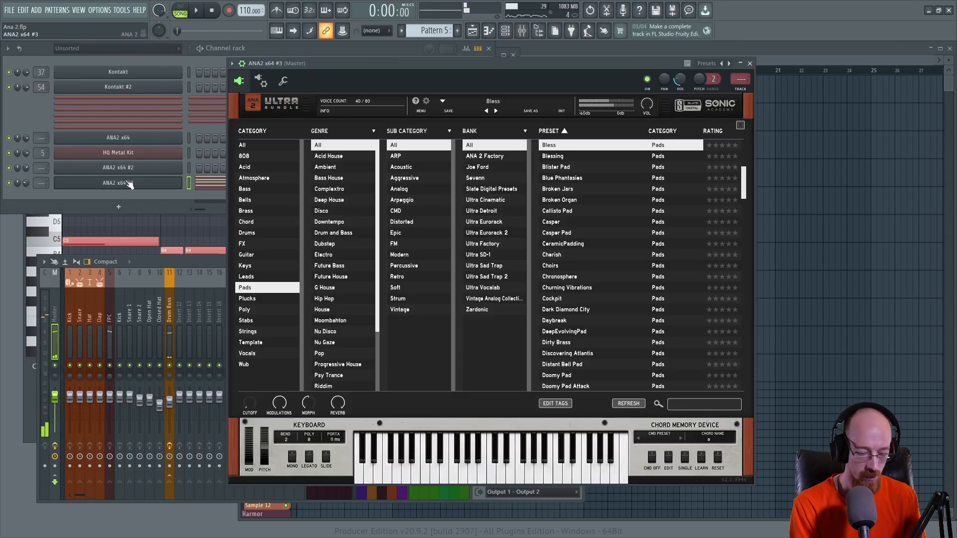
{"action": "key", "text": "F2"}
{"action": "type", "text": "Pad"}
{"action": "key", "text": "Return"}
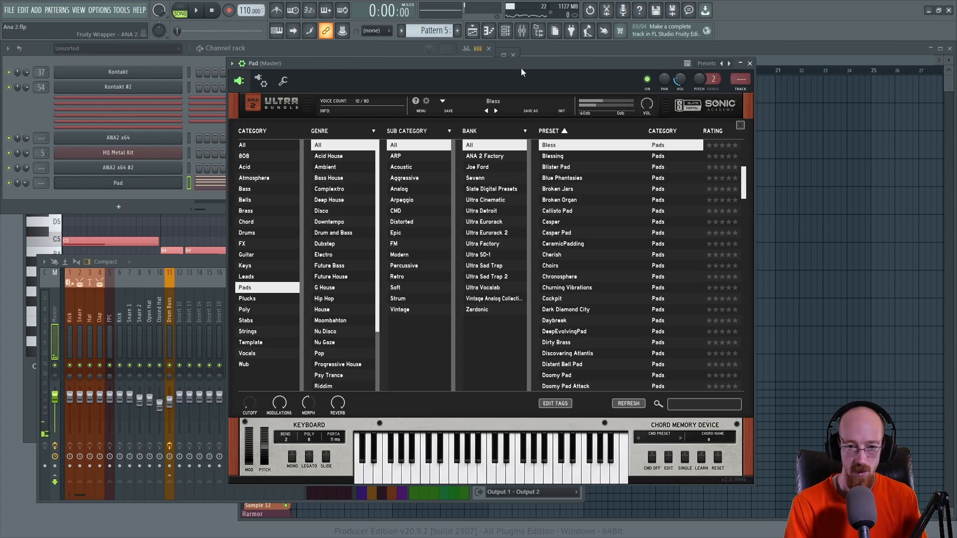
Step: Route the Pad channel to mixer track 12 and load Inf EQ on that track
{"action": "left_click_drag", "start_coordinate": [522, 70], "coordinate": [514, 70]}
{"action": "key", "text": "ctrl+l"}
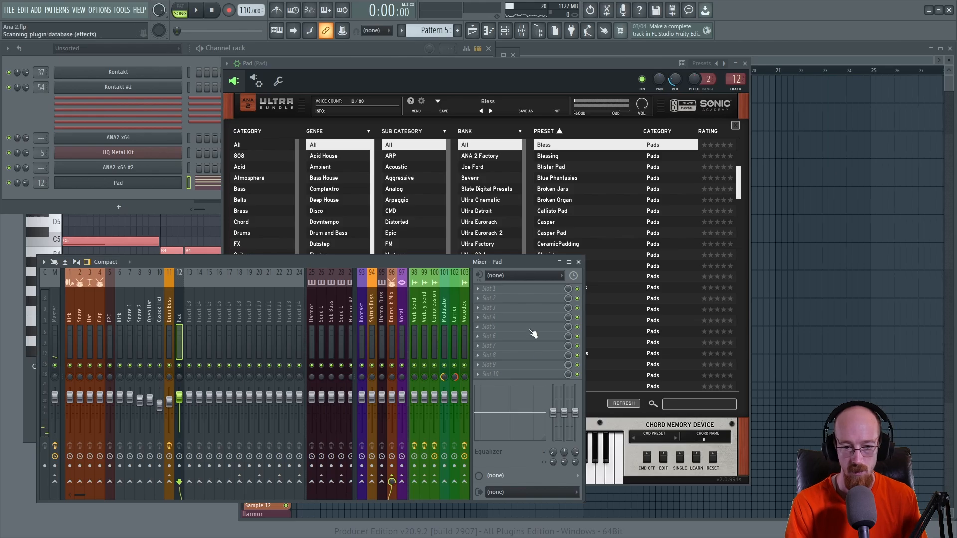
{"action": "key", "text": "F8"}
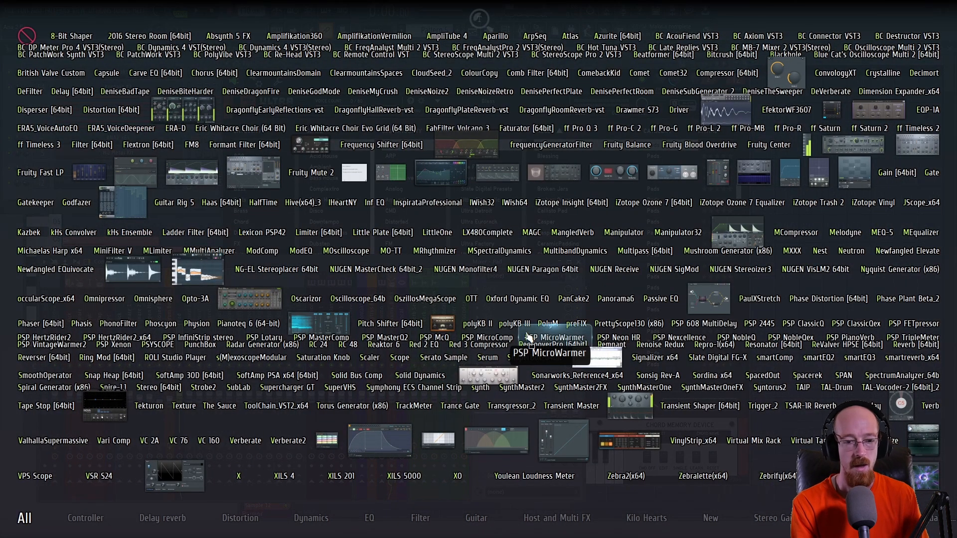
{"action": "type", "text": "inf"}
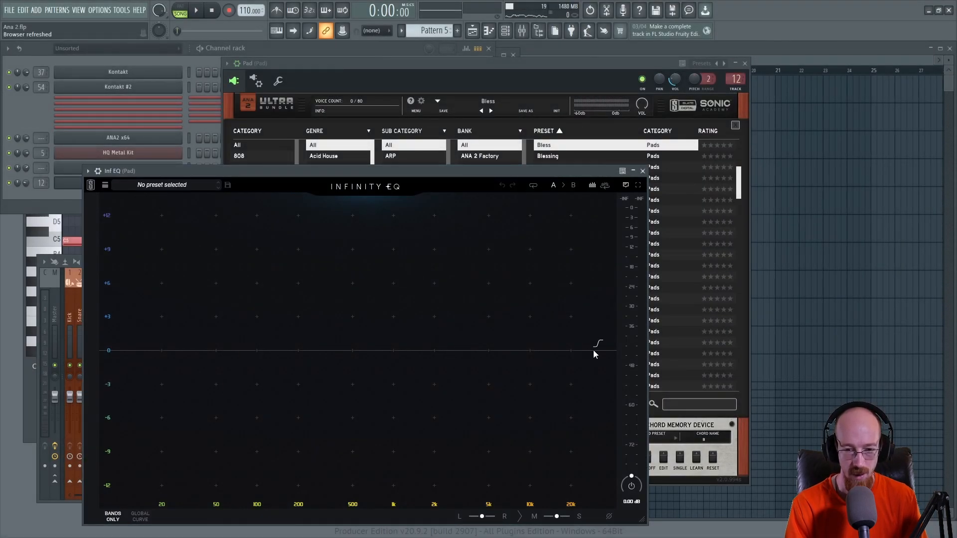
Step: Add a high-shelf boost of about 5.1 dB at 2.05 kHz in mid/side mode, and pan the band fully to the side
{"action": "left_click_drag", "start_coordinate": [594, 351], "coordinate": [509, 323]}
{"action": "double_click", "coordinate": [596, 350]}
{"action": "left_click_drag", "start_coordinate": [596, 351], "coordinate": [437, 294]}
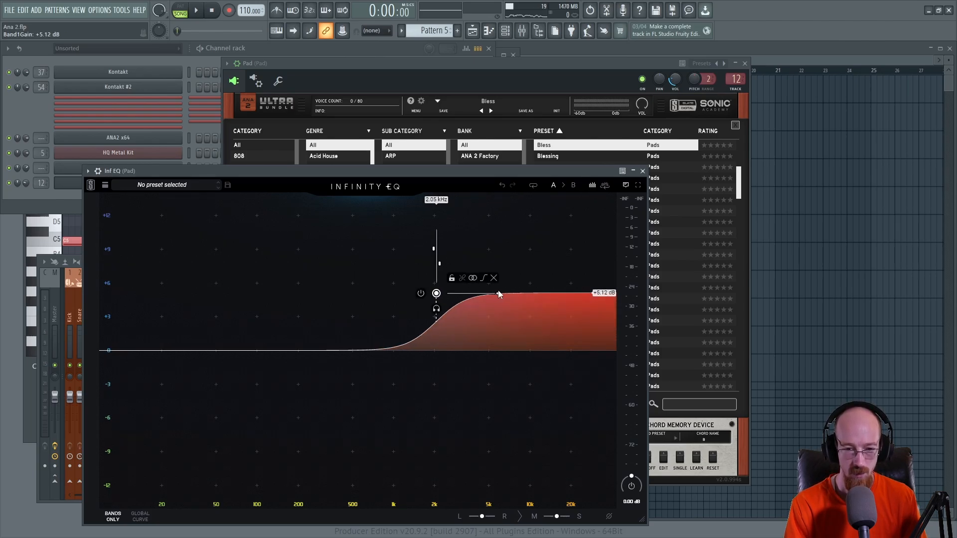
{"action": "left_click", "coordinate": [472, 278]}
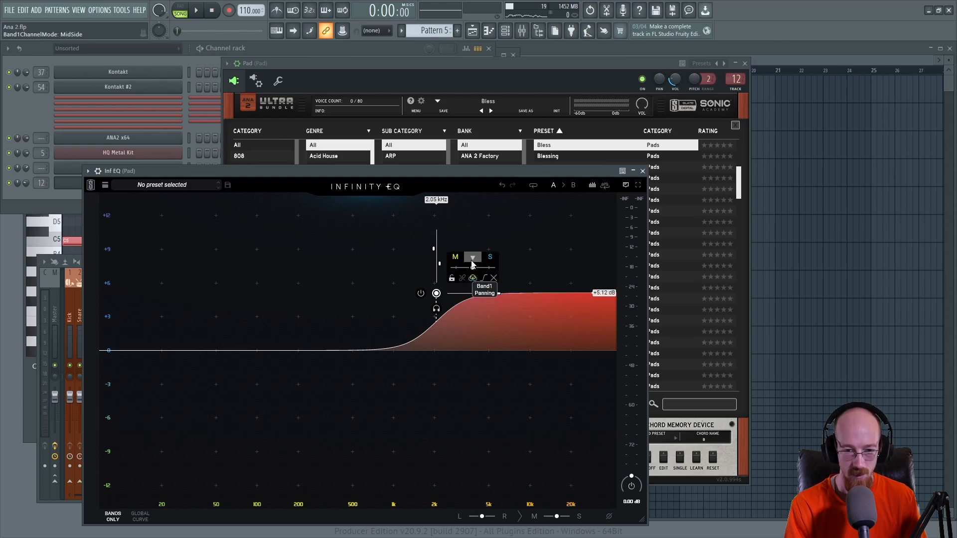
{"action": "left_click_drag", "start_coordinate": [474, 268], "coordinate": [489, 268]}
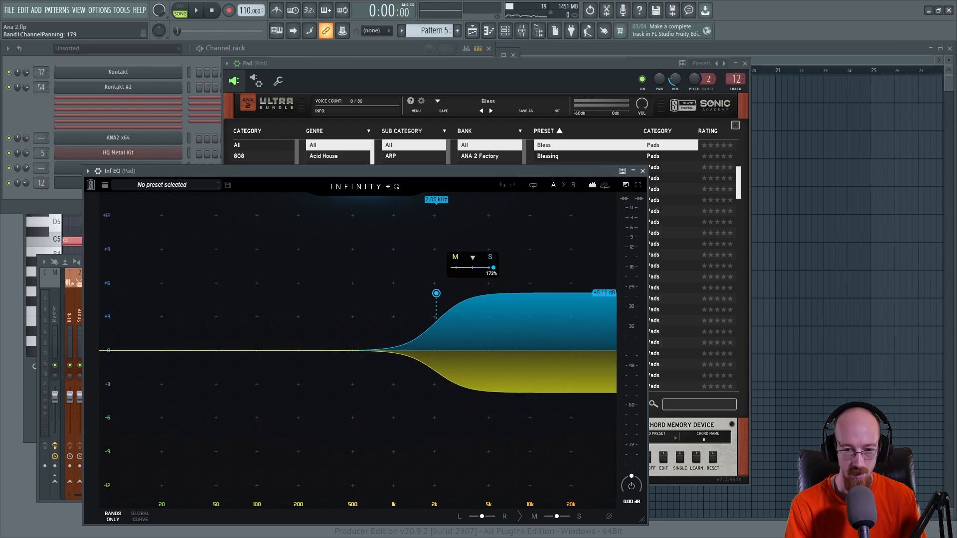
Step: Move the side-panned shelf to 422 Hz with a 6.45 dB gain during playback and listen to the widened pad
{"action": "key", "text": "space"}
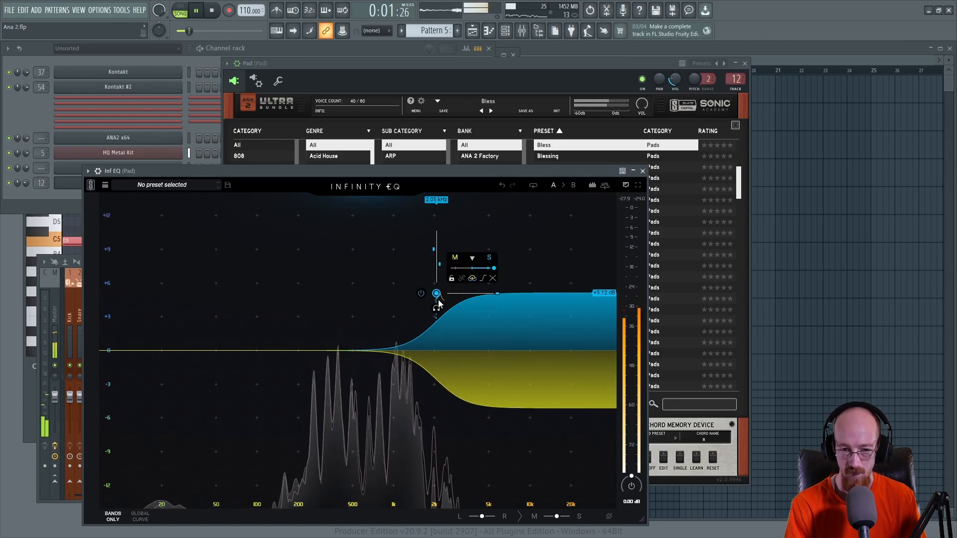
{"action": "left_click_drag", "start_coordinate": [436, 293], "coordinate": [342, 278]}
{"action": "key", "text": "space"}
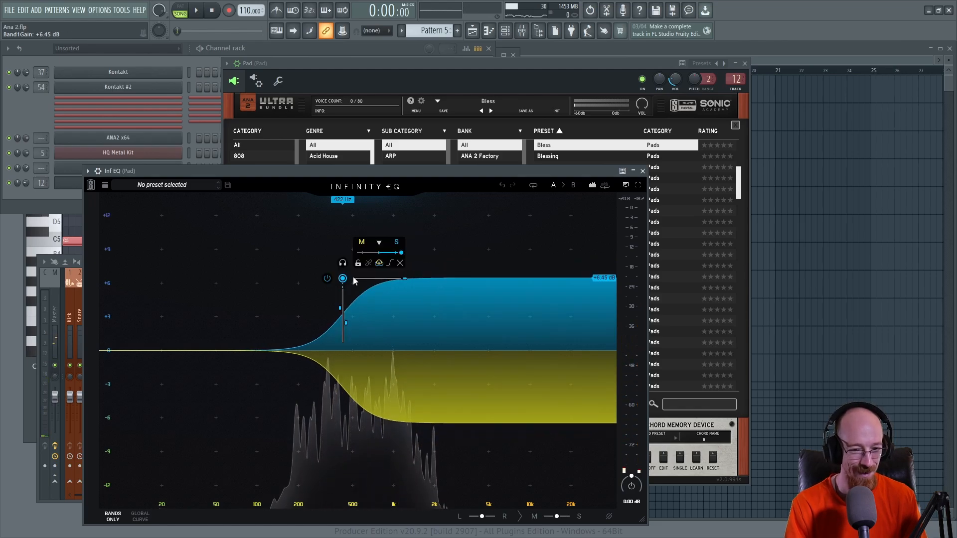
{"action": "key", "text": "space"}
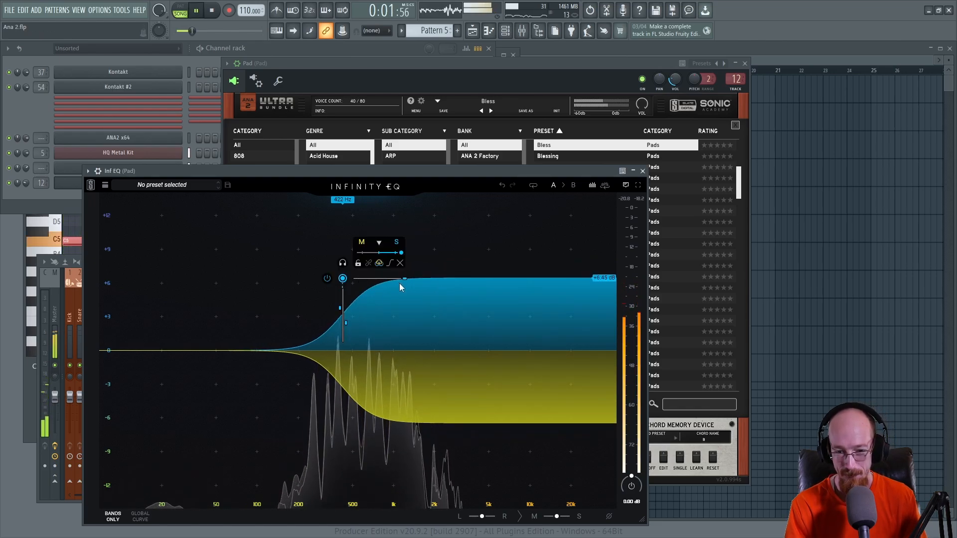
{"action": "key", "text": "space"}
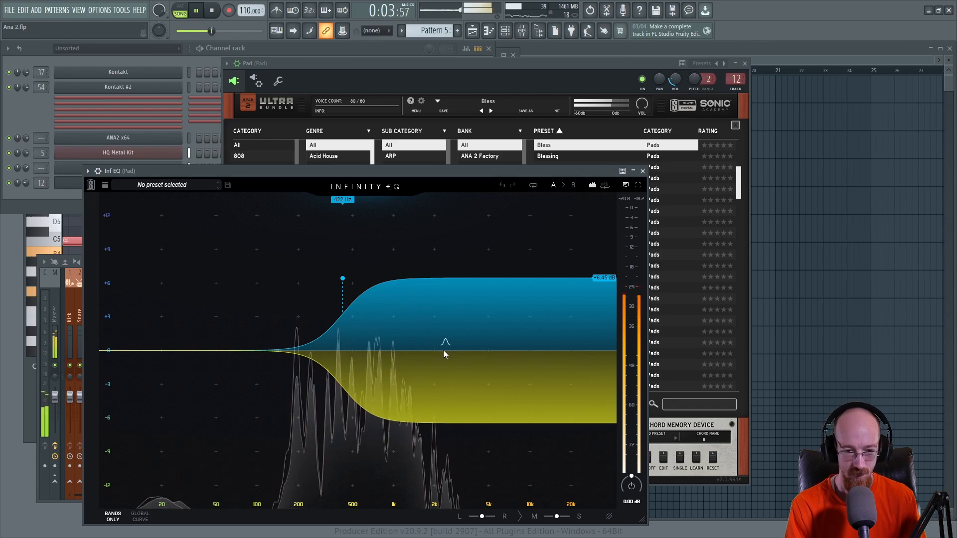
Step: Add a second Infinity EQ band on the pad's mid signal, cutting 12.9 dB near 487 Hz, audition it and close the EQ
{"action": "double_click", "coordinate": [479, 349]}
{"action": "left_click_drag", "start_coordinate": [479, 350], "coordinate": [348, 462]}
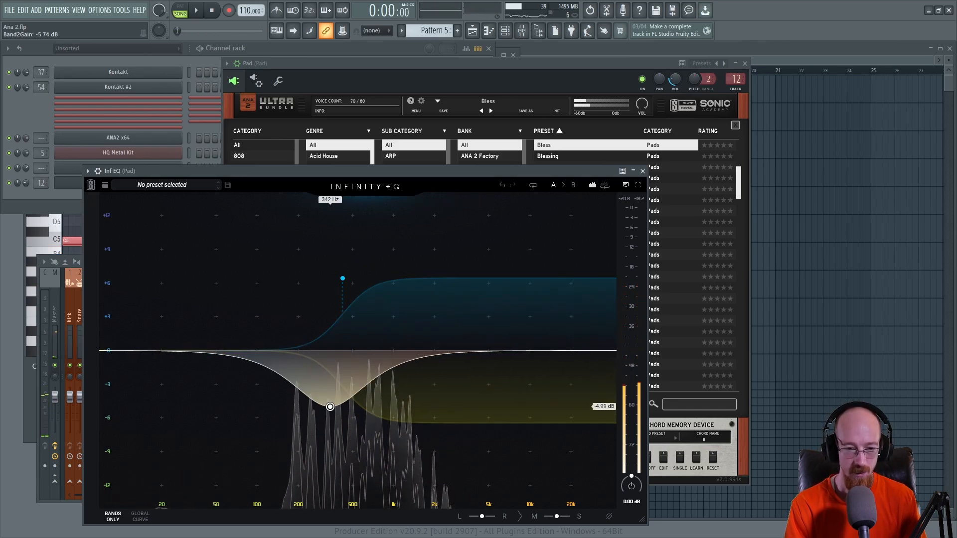
{"action": "mouse_move", "coordinate": [349, 409]}
{"action": "left_mouse_down"}
{"action": "mouse_move", "coordinate": [375, 407]}
{"action": "mouse_move", "coordinate": [382, 424]}
{"action": "mouse_move", "coordinate": [394, 422]}
{"action": "mouse_move", "coordinate": [340, 423]}
{"action": "mouse_move", "coordinate": [351, 424]}
{"action": "left_mouse_up"}
{"action": "key", "text": "space"}
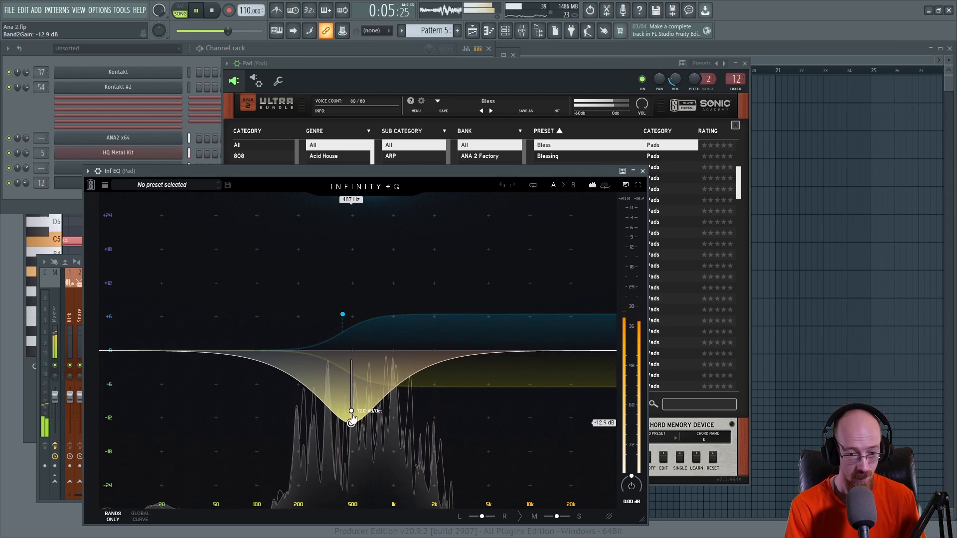
{"action": "key", "text": "space"}
{"action": "left_click", "coordinate": [643, 171]}
Step: Leave the Pad synth's preset browser, inspect its Plate reverb settings, and close the synth
{"action": "left_click", "coordinate": [527, 64]}
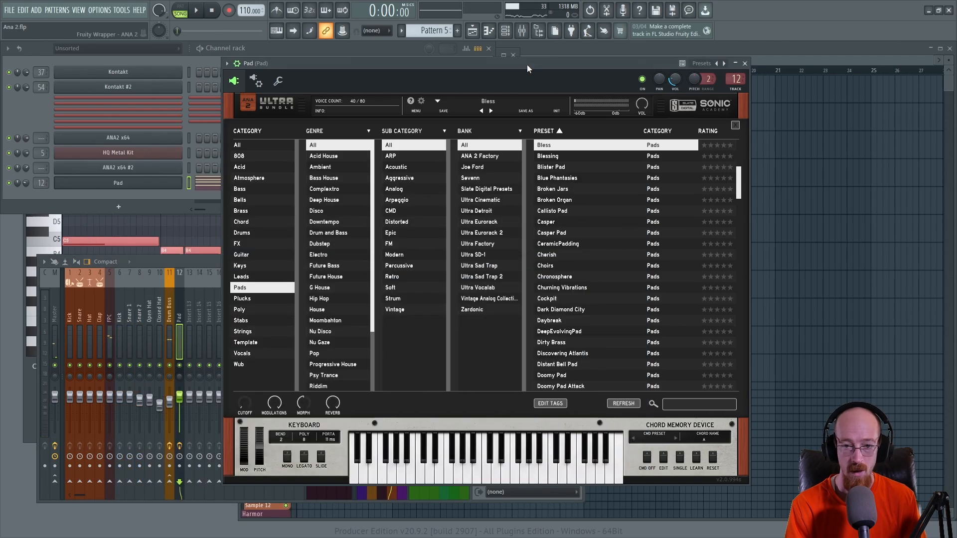
{"action": "left_click", "coordinate": [736, 124]}
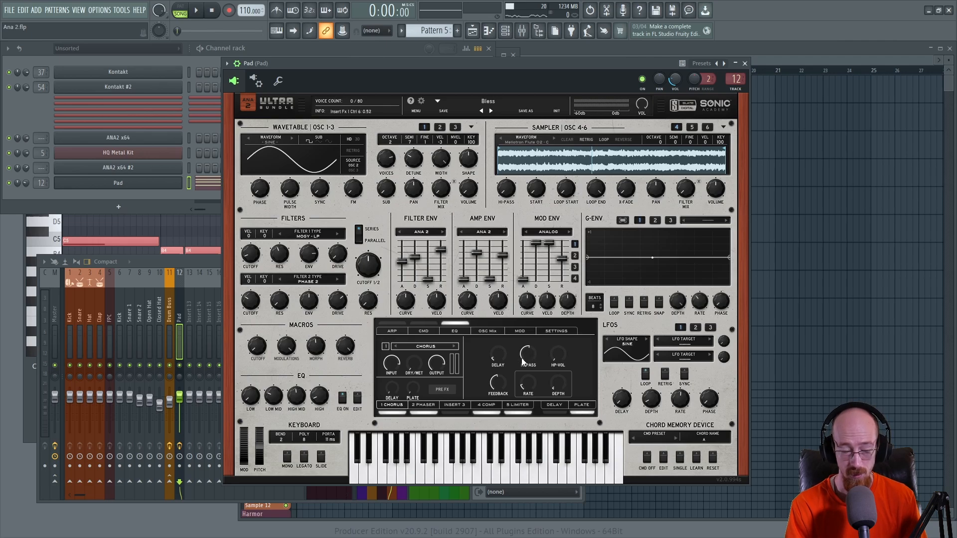
{"action": "left_click", "coordinate": [582, 405]}
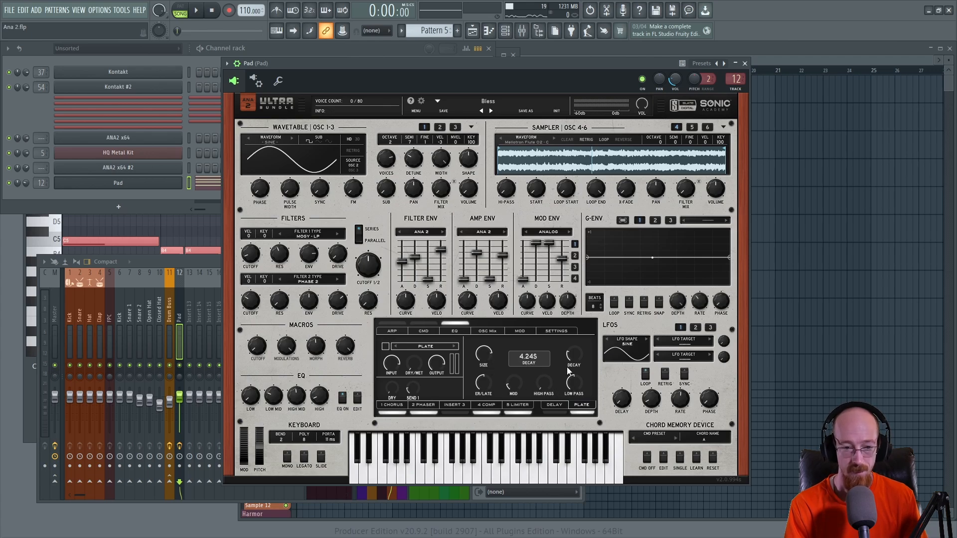
{"action": "left_click", "coordinate": [745, 63]}
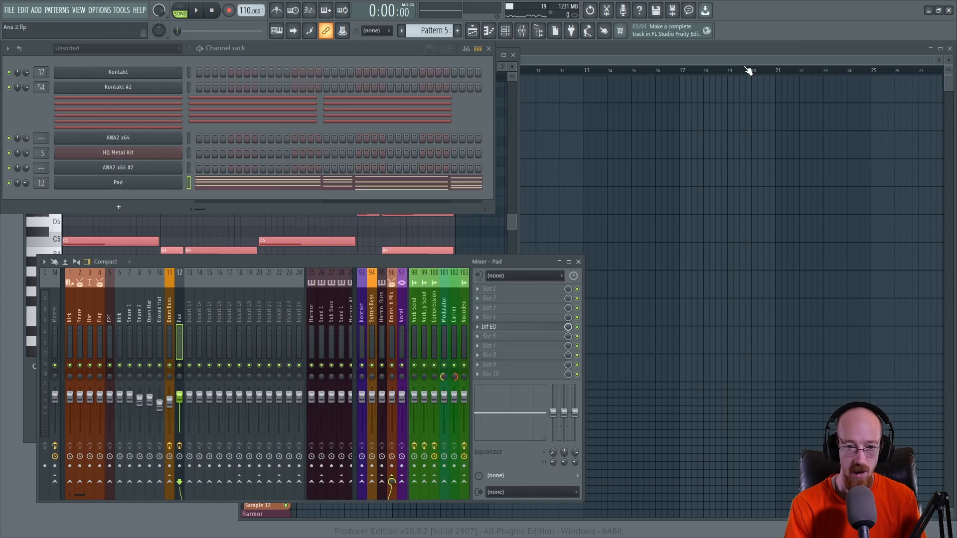
Step: Bring the playlist forward, play the arrangement to hear the layered parts together, and stop
{"action": "left_click", "coordinate": [572, 54]}
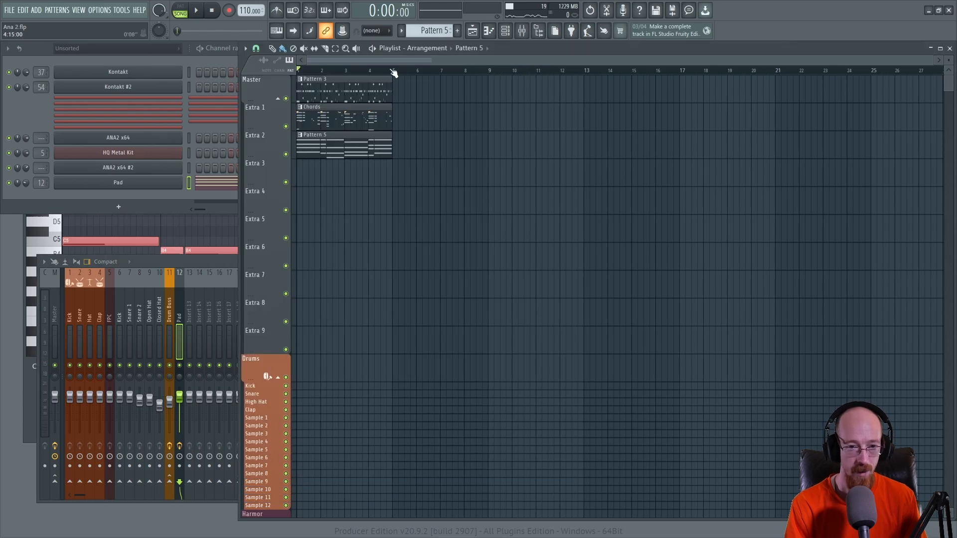
{"action": "key", "text": "space"}
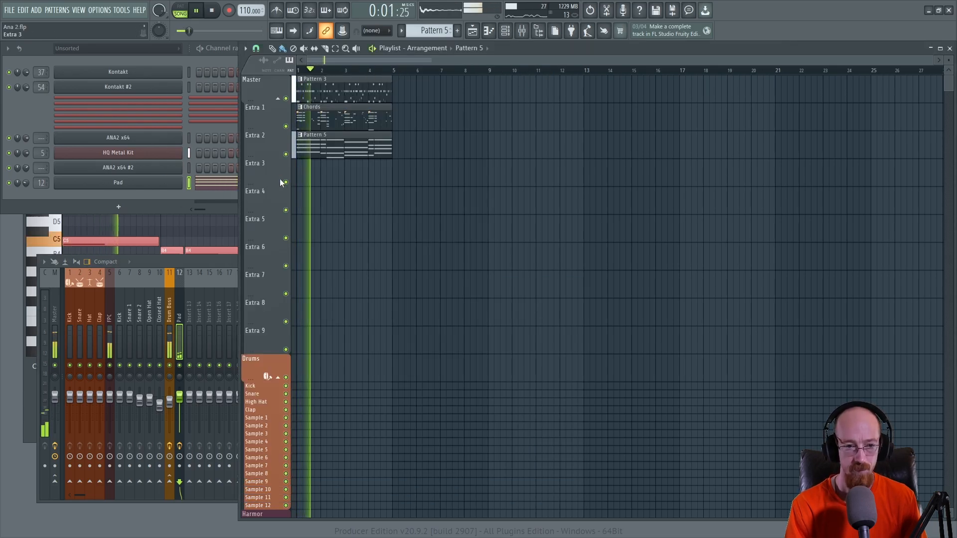
{"action": "scroll", "coordinate": [359, 151], "scroll_direction": "up", "scroll_amount": 3}
{"action": "left_click_drag", "start_coordinate": [359, 151], "coordinate": [577, 188]}
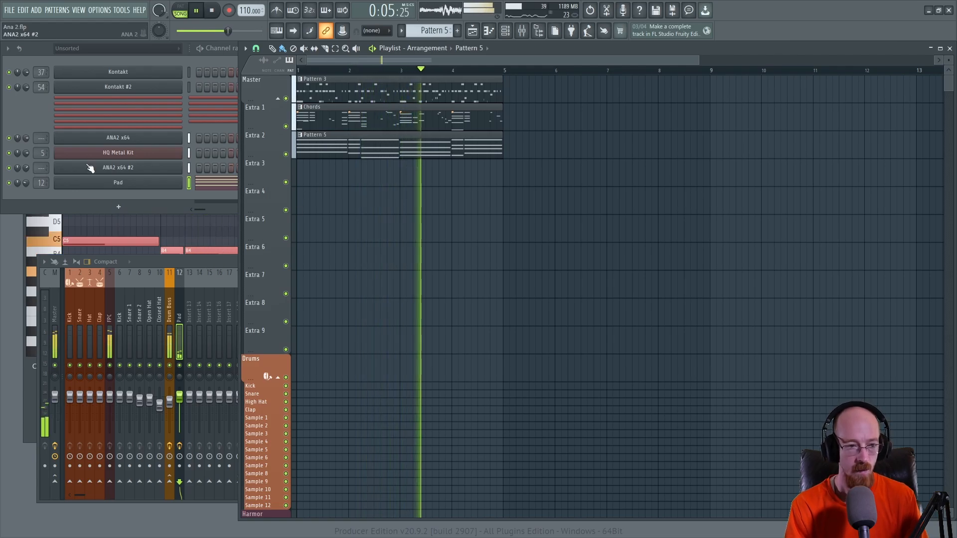
{"action": "key", "text": "space"}
Step: Rename the ANA2 x64 #2 channel to Bass and the ANA2 x64 channel to Chords
{"action": "left_click", "coordinate": [141, 171]}
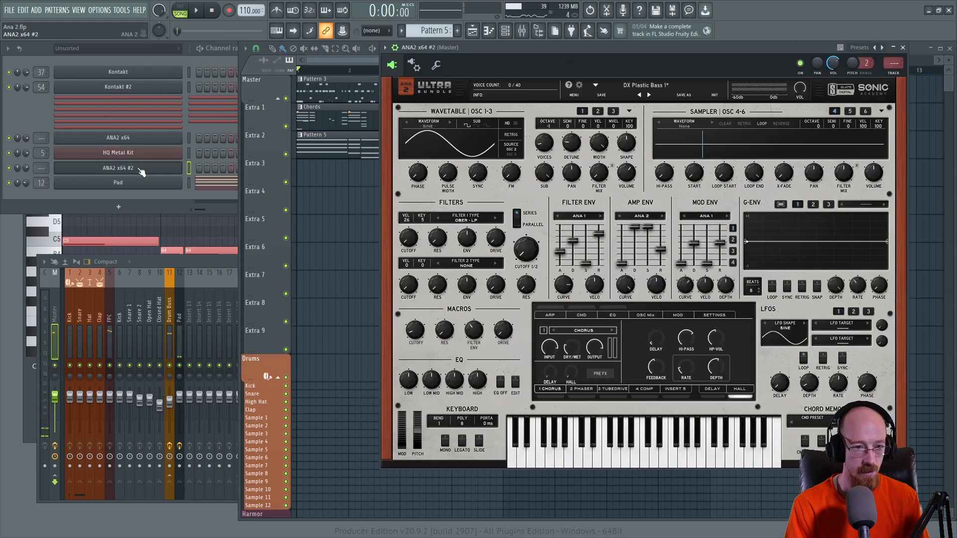
{"action": "key", "text": "F2"}
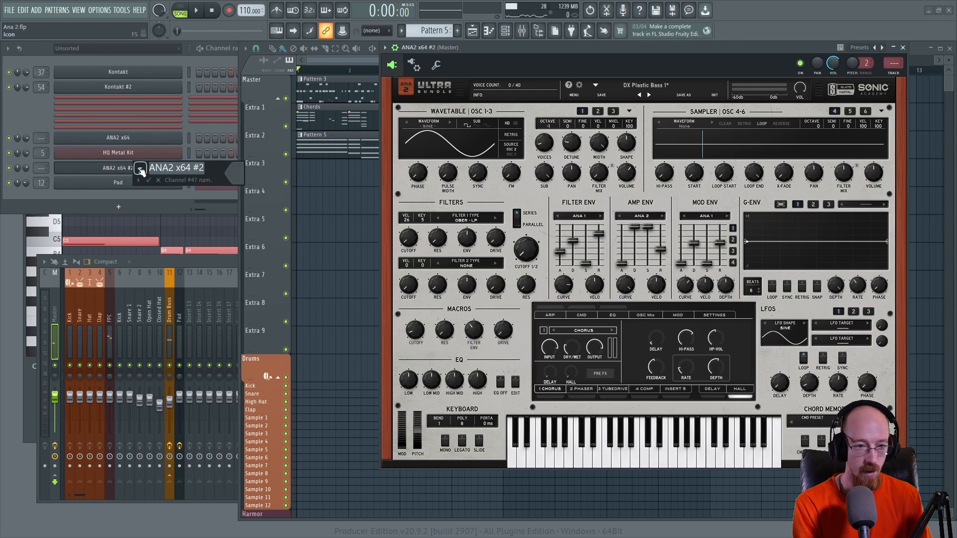
{"action": "type", "text": "Bass"}
{"action": "key", "text": "Return"}
{"action": "key", "text": "F2"}
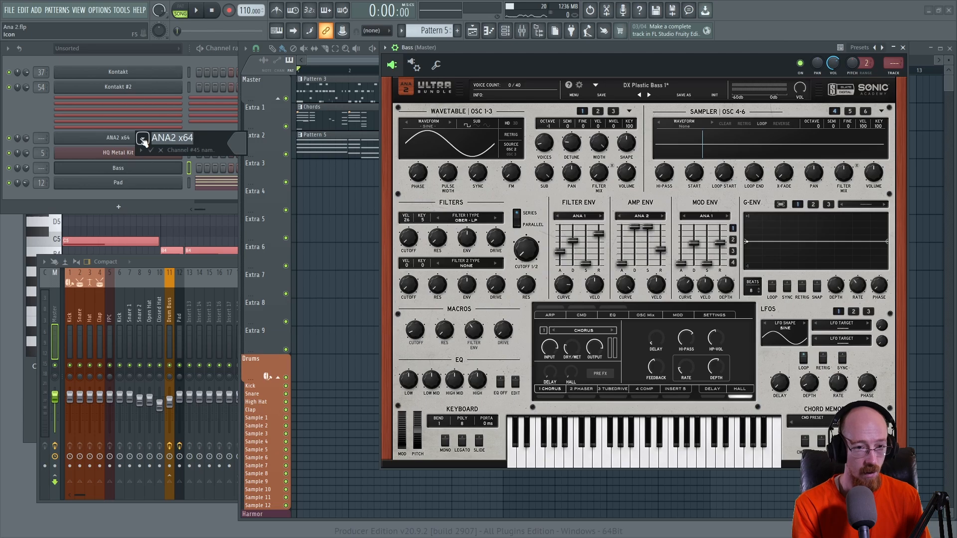
{"action": "type", "text": "chjor"}
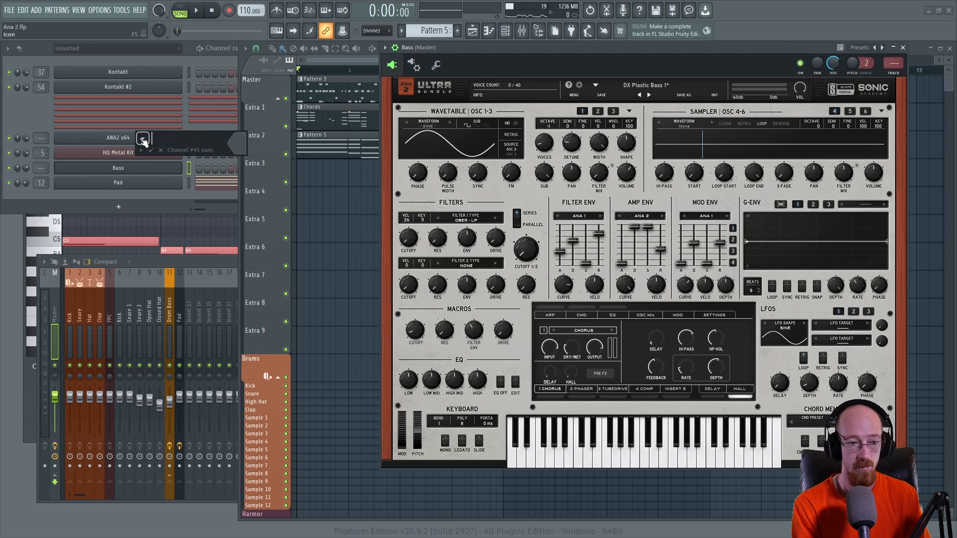
{"action": "key", "text": "Return"}
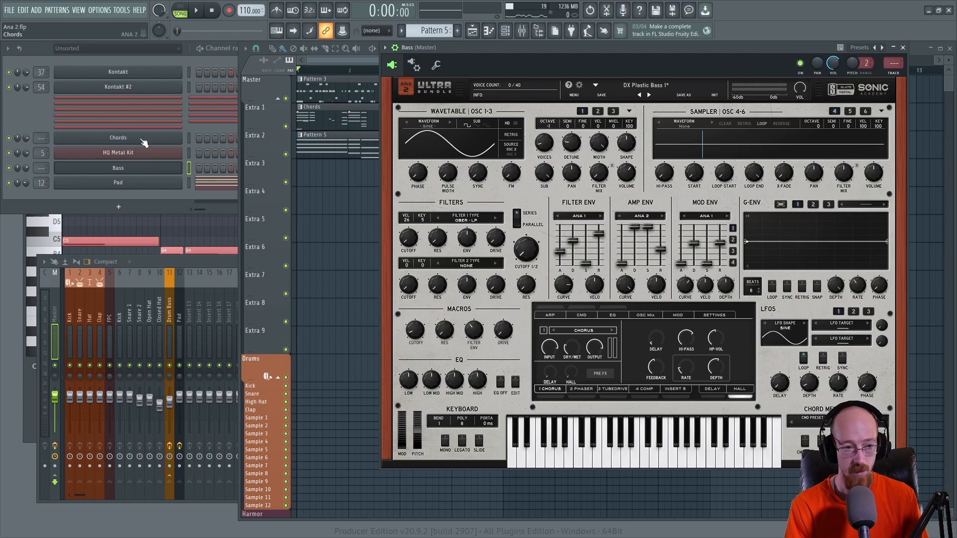
Step: Route the Chords channel to mixer track 13 and the Bass channel to mixer track 14
{"action": "left_click", "coordinate": [146, 137]}
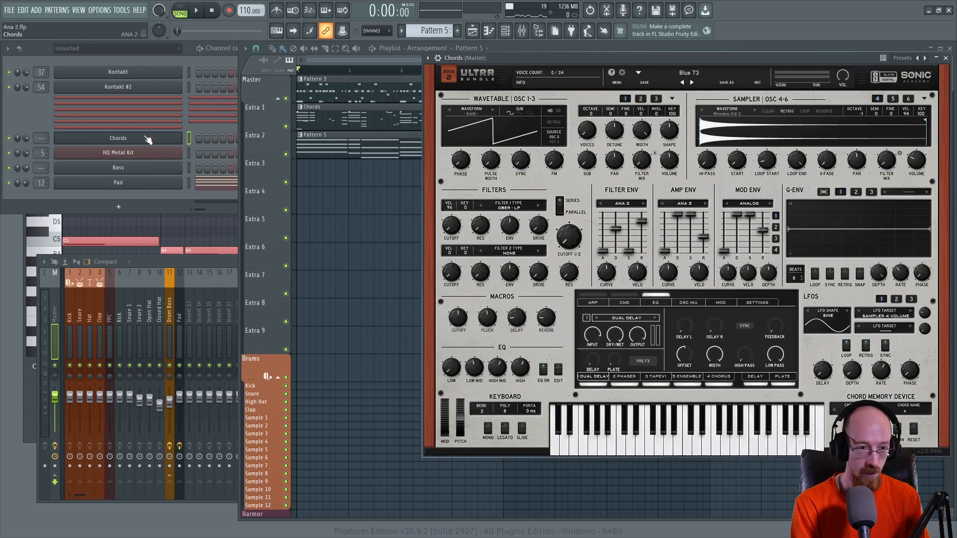
{"action": "key", "text": "ctrl+l"}
{"action": "left_click", "coordinate": [124, 168]}
{"action": "key", "text": "ctrl+l"}
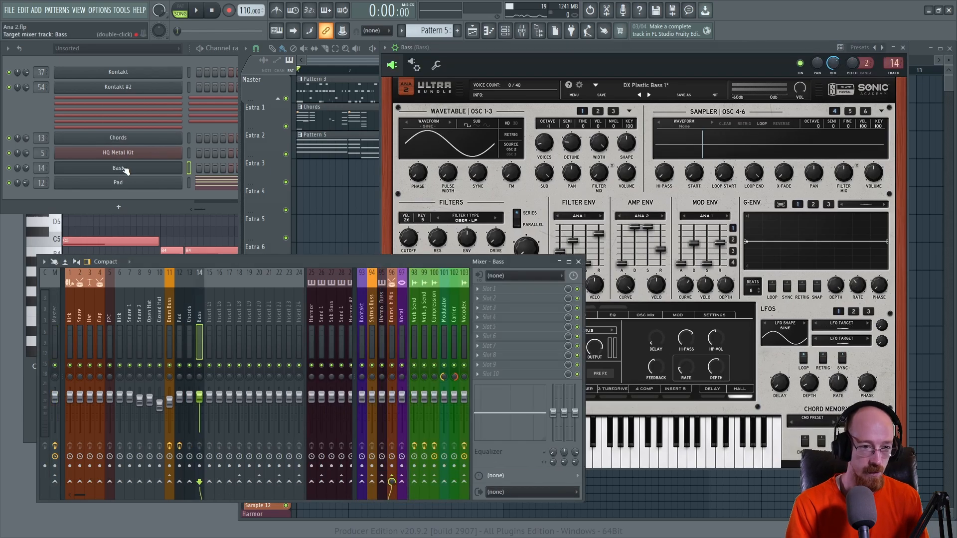
Step: Raise the Drum Buss fader slightly during playback, and close the Bass synth window
{"action": "key", "text": "space"}
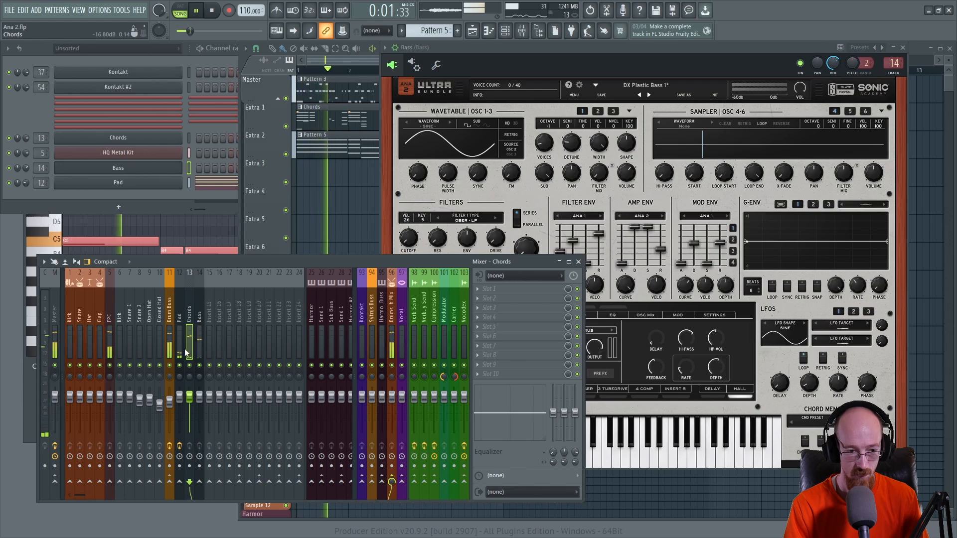
{"action": "left_click", "coordinate": [171, 404]}
{"action": "left_click_drag", "start_coordinate": [171, 406], "coordinate": [171, 402]}
{"action": "key", "text": "space"}
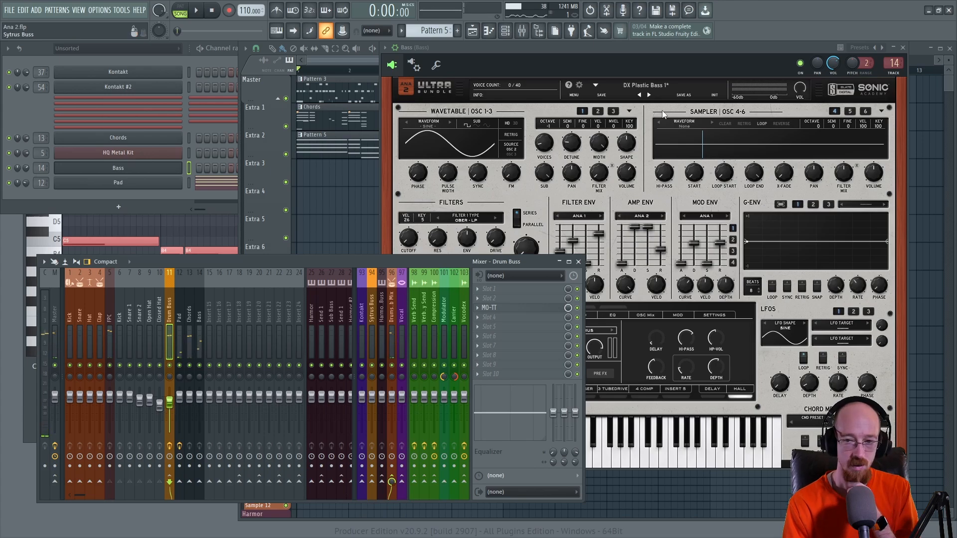
{"action": "left_click", "coordinate": [905, 48]}
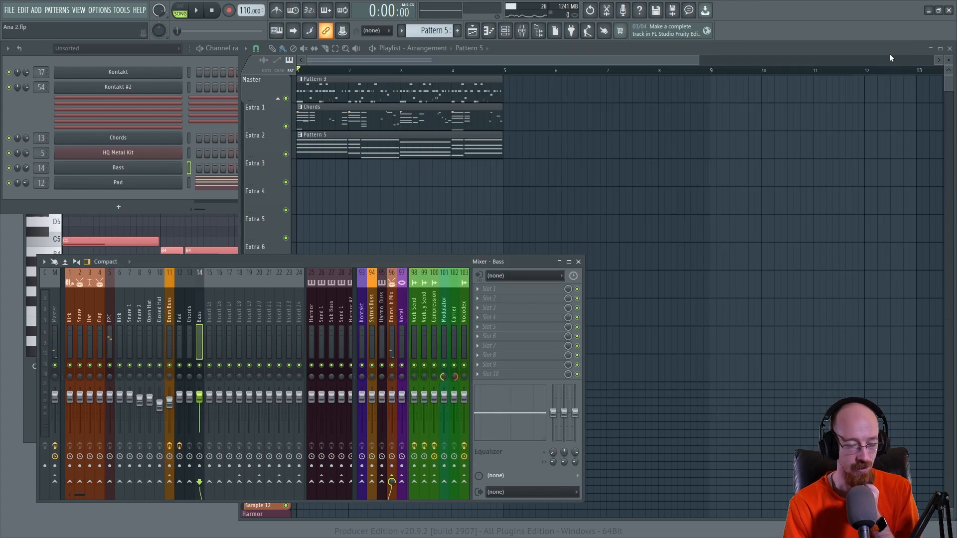
Step: Review the Pad and Bass synths, collapse the Bass plugin's wrapper toolbar, and close the Bass synth
{"action": "left_click", "coordinate": [155, 182]}
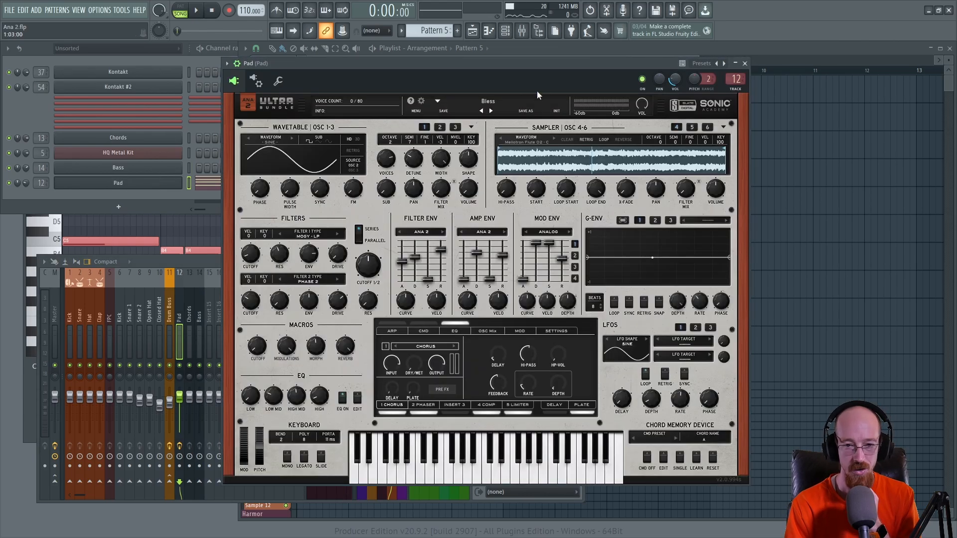
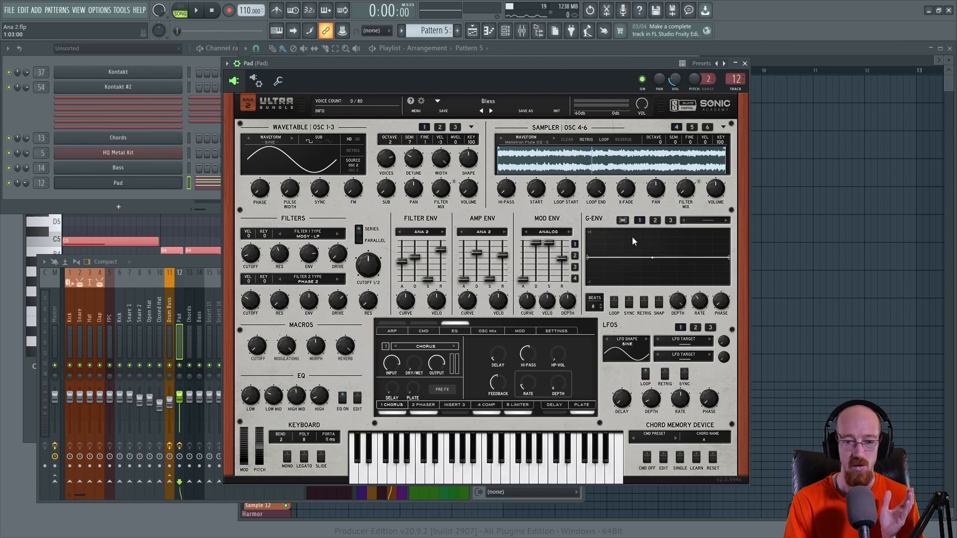
{"action": "left_click", "coordinate": [138, 172]}
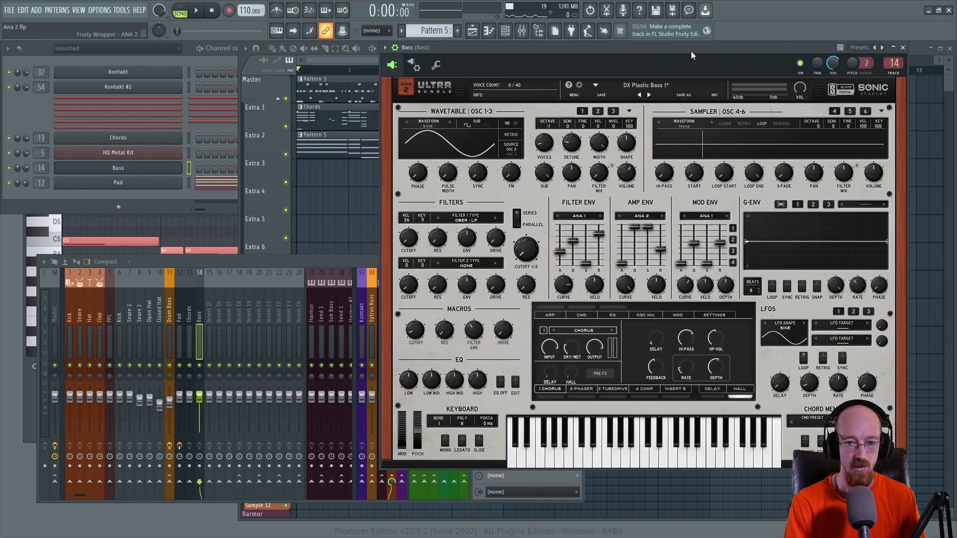
{"action": "left_click", "coordinate": [385, 47]}
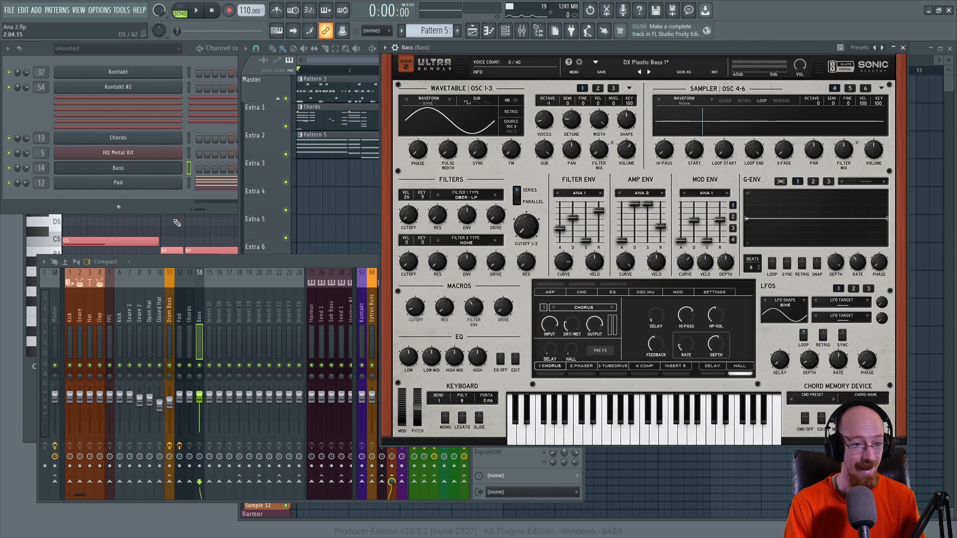
{"action": "left_click", "coordinate": [152, 172]}
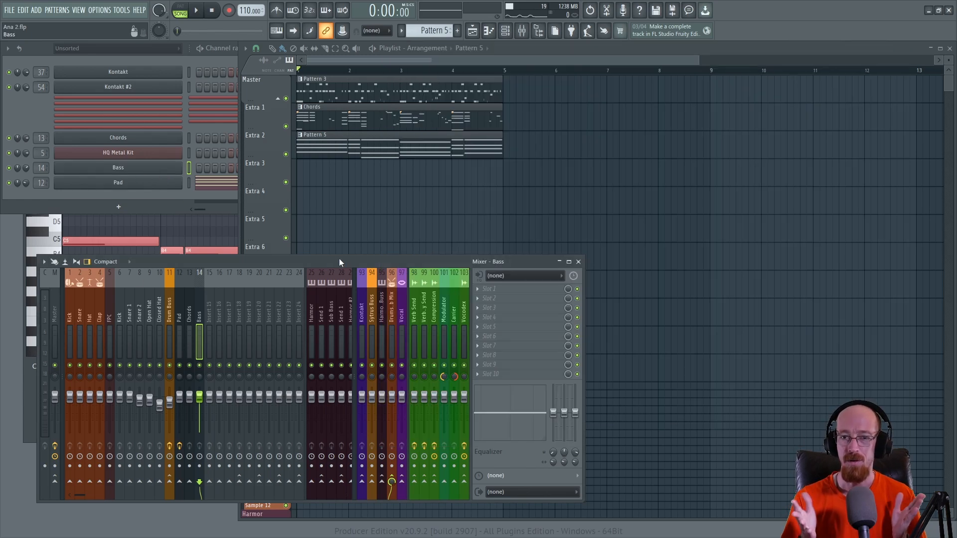
Step: Play the arrangement, mute the playlist's Master track holding the drums, and inspect the Pad, Bass and Chords synths in turn
{"action": "key", "text": "space"}
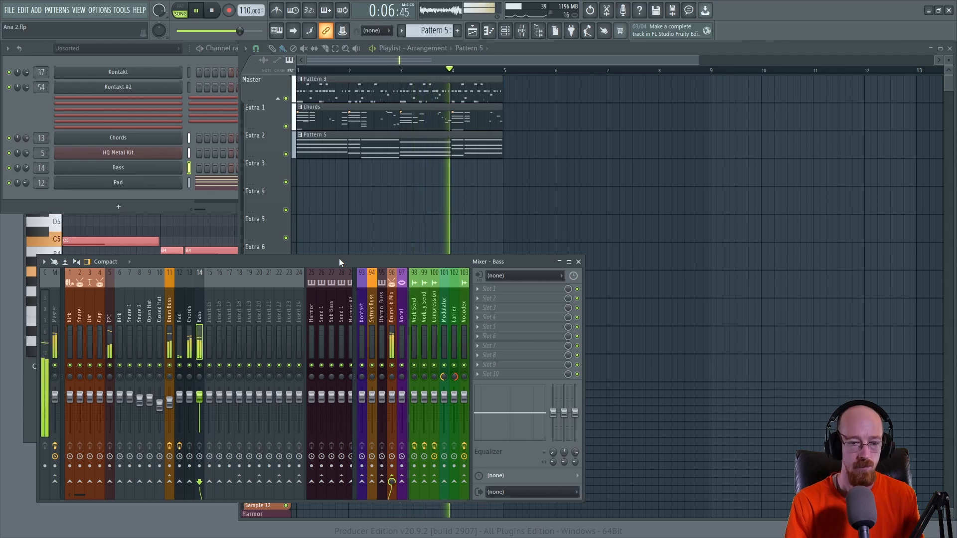
{"action": "left_click", "coordinate": [286, 99]}
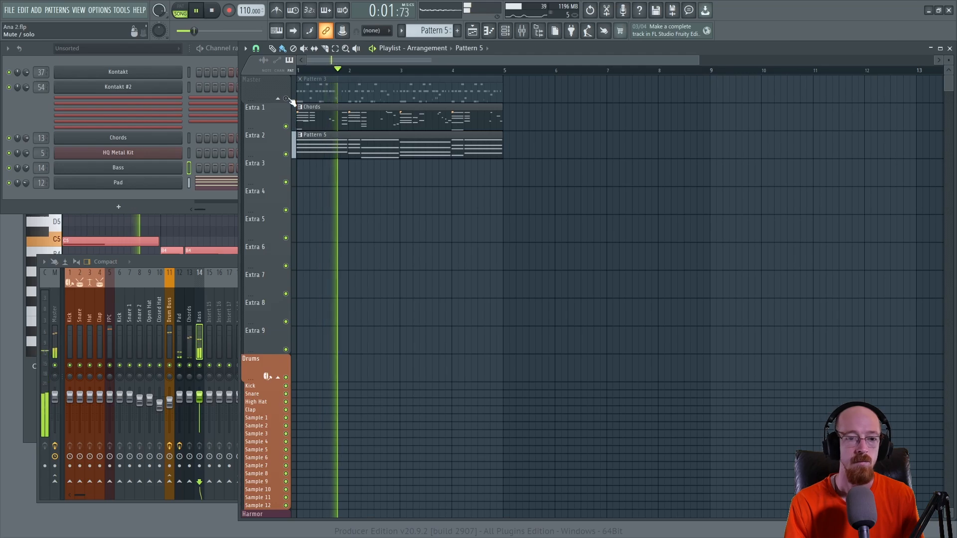
{"action": "left_click", "coordinate": [142, 177]}
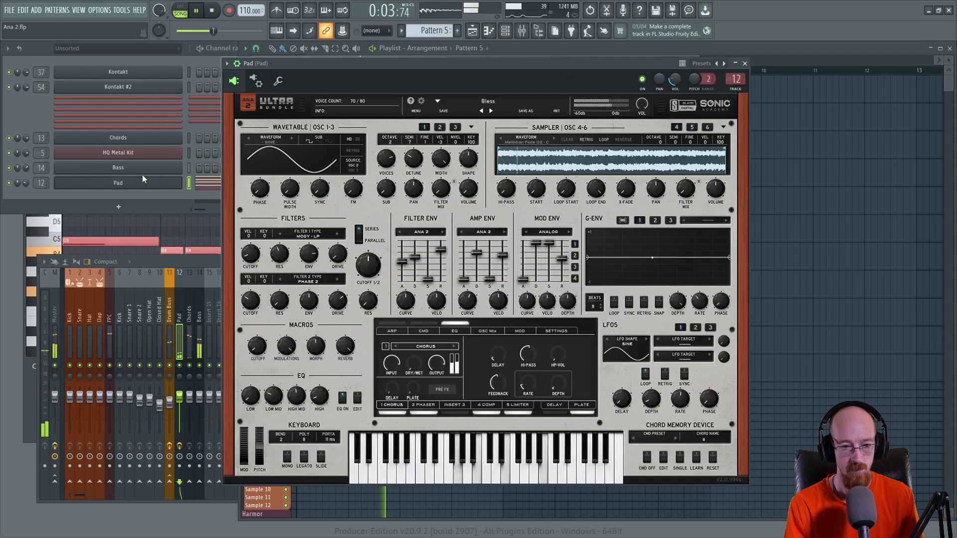
{"action": "left_click", "coordinate": [142, 167]}
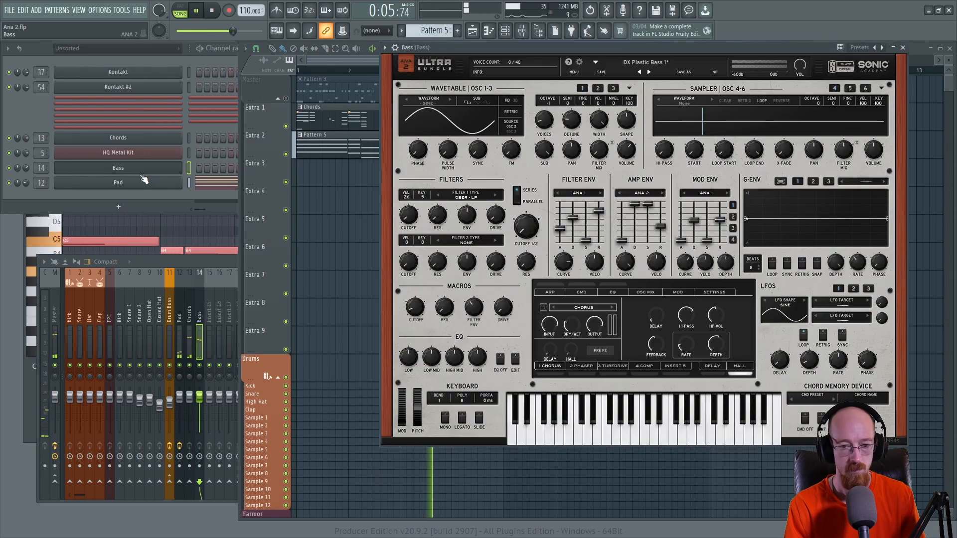
{"action": "left_click", "coordinate": [141, 144]}
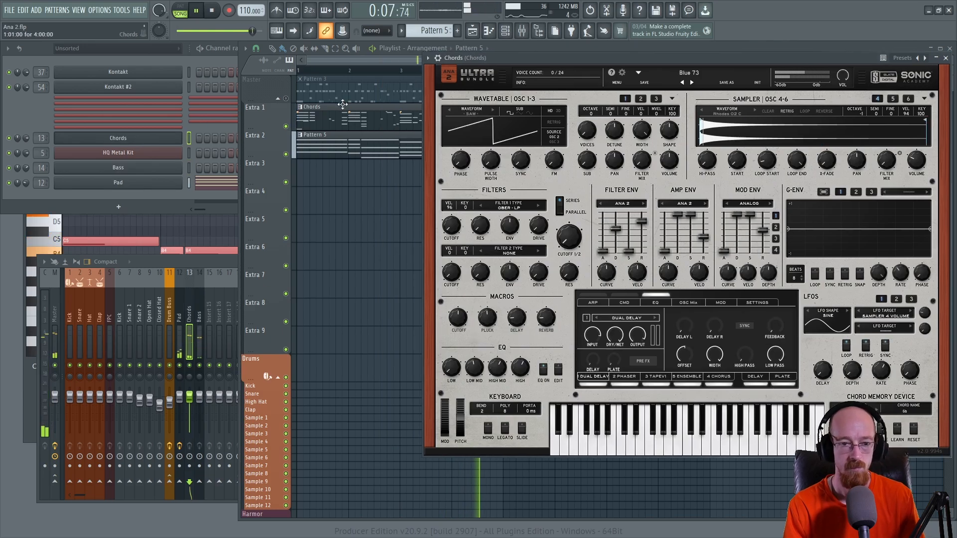
Step: Return to the playlist, unmute the Master track, listen to the full loop, and stop playback
{"action": "left_click", "coordinate": [373, 62]}
{"action": "left_click", "coordinate": [292, 97]}
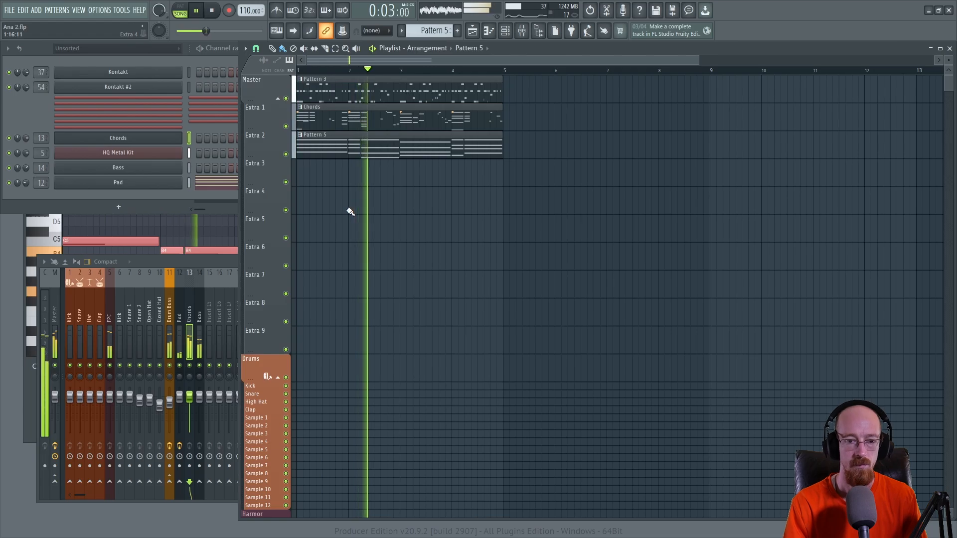
{"action": "scroll", "coordinate": [351, 211], "scroll_direction": "down", "scroll_amount": 1}
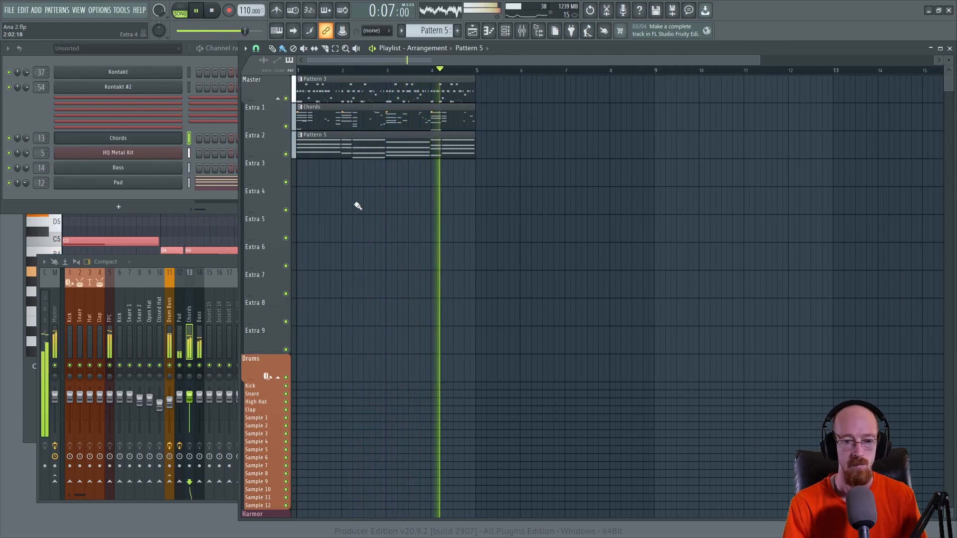
{"action": "key", "text": "space"}
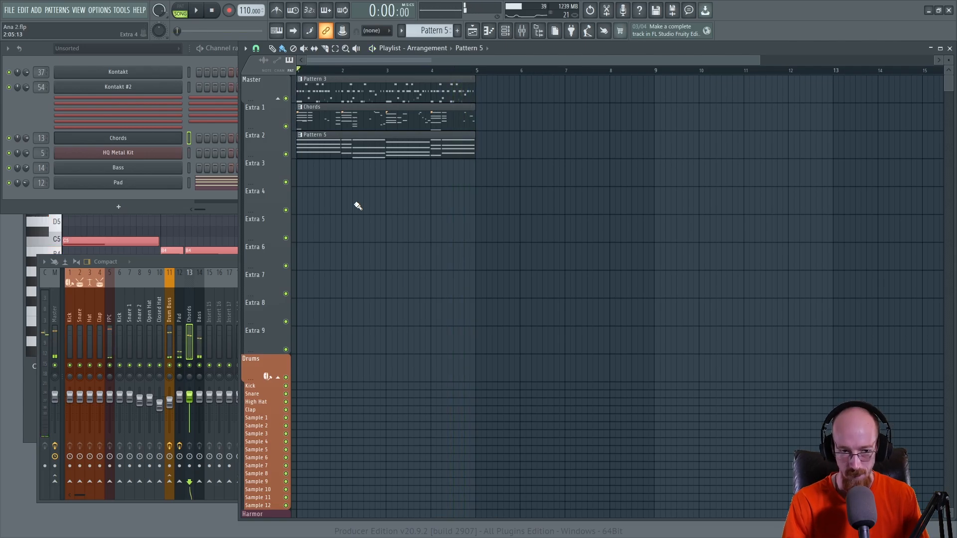